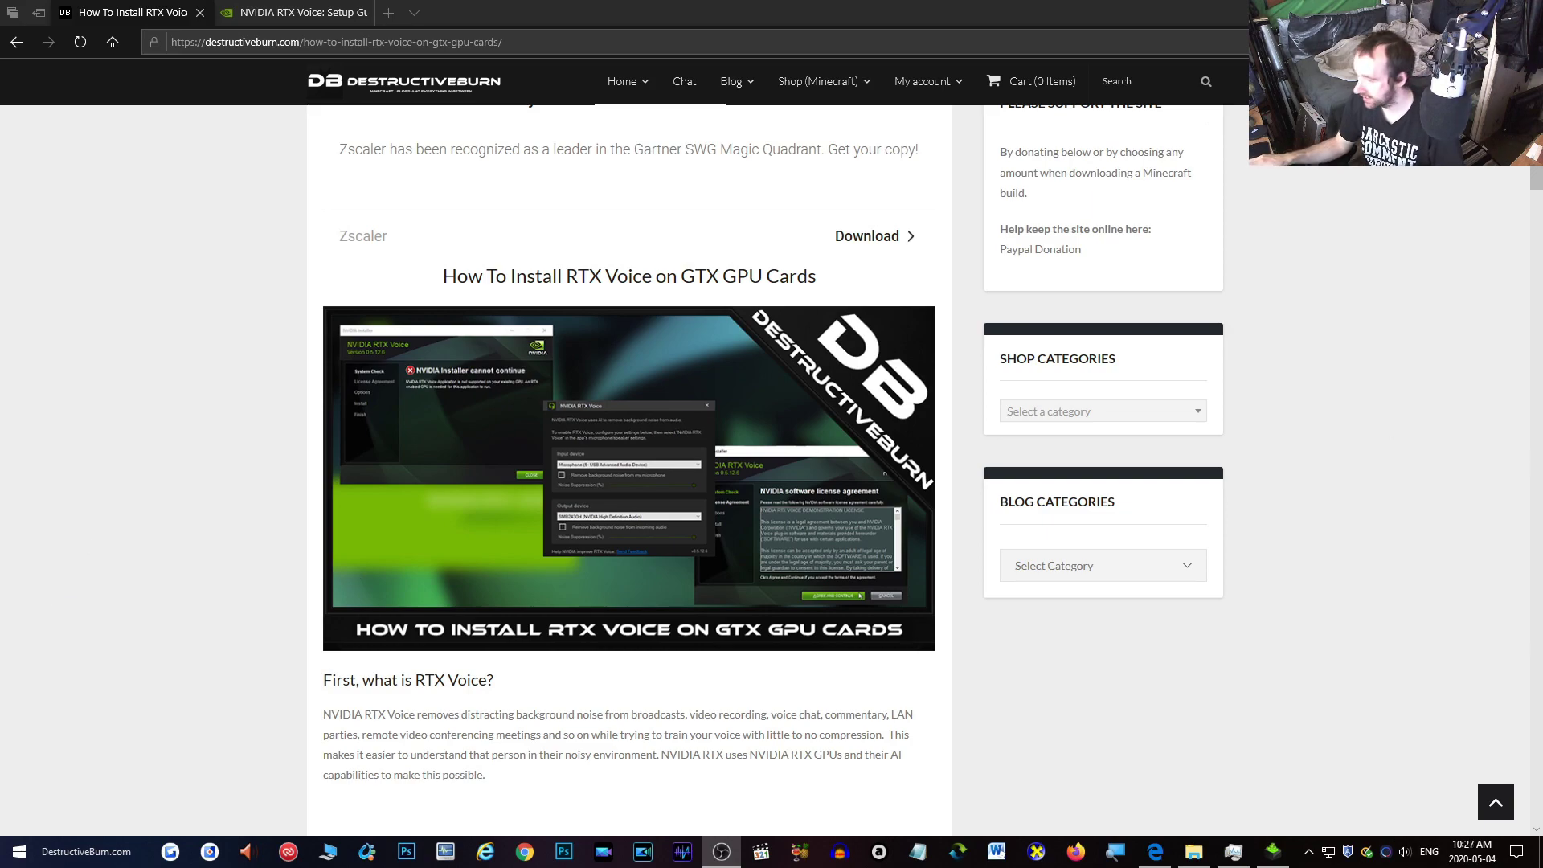
Check the graphics card model in Task Manager's GPU performance view and look at the RTX Voice installer's system check
key("ctrl+shift+Escape")
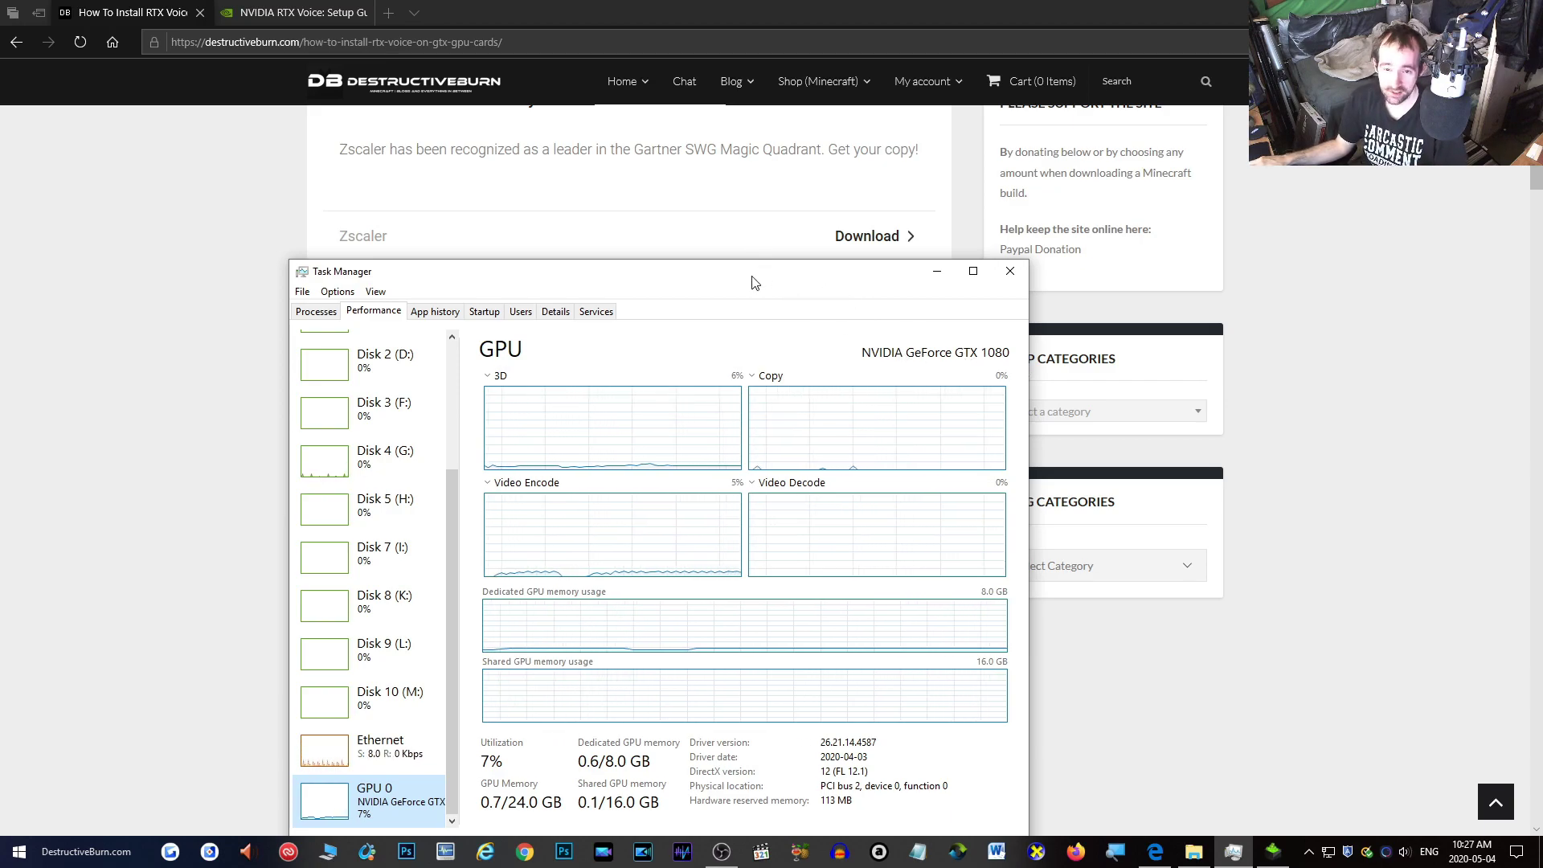
left_click(683, 251)
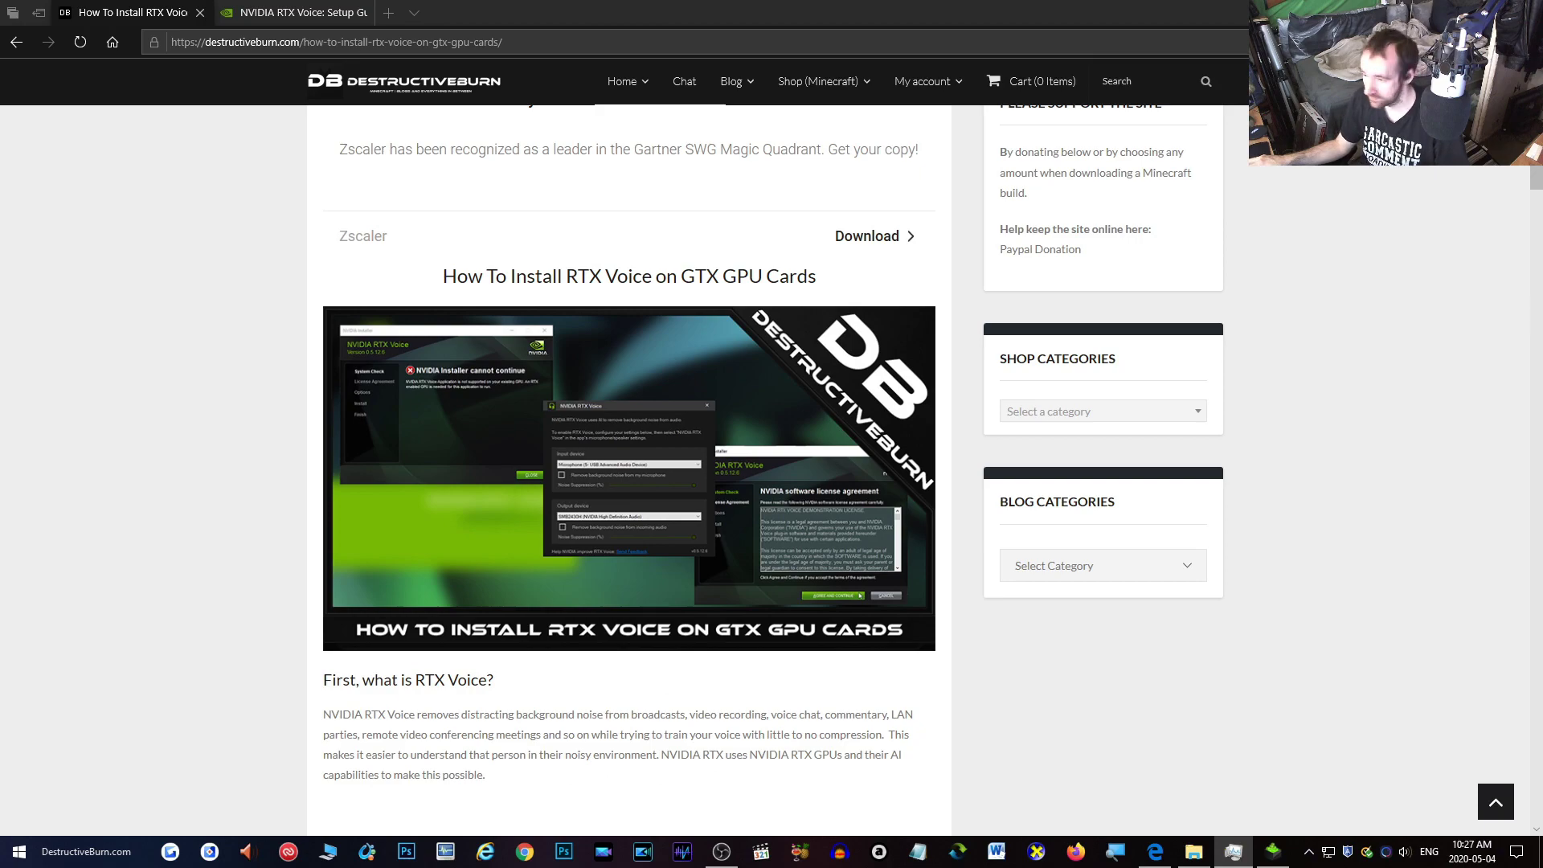
left_click_drag(620, 150, 804, 219)
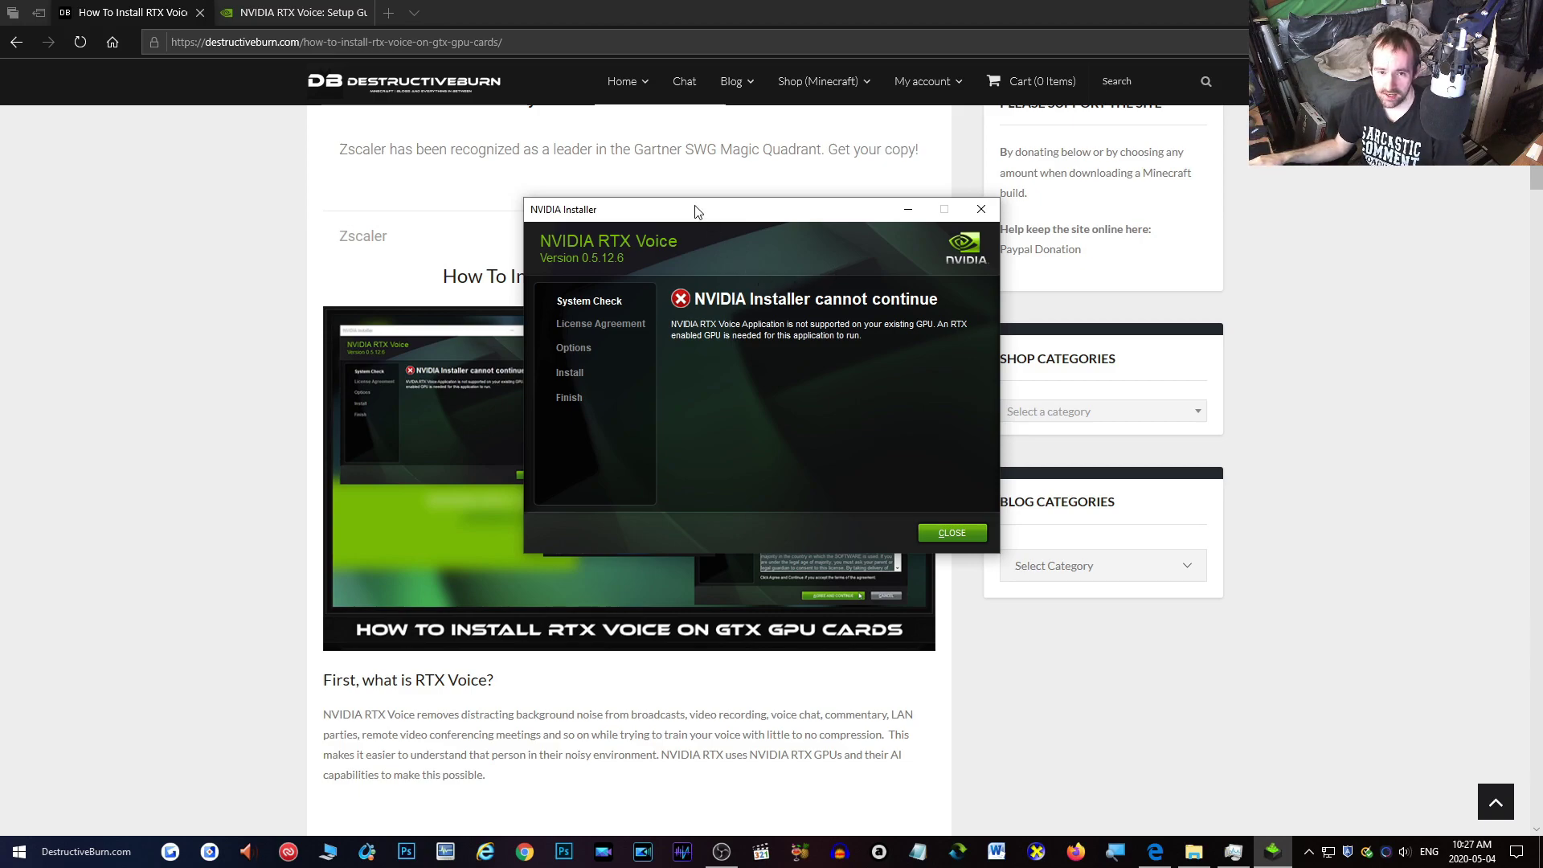
left_click_drag(696, 212, 779, 294)
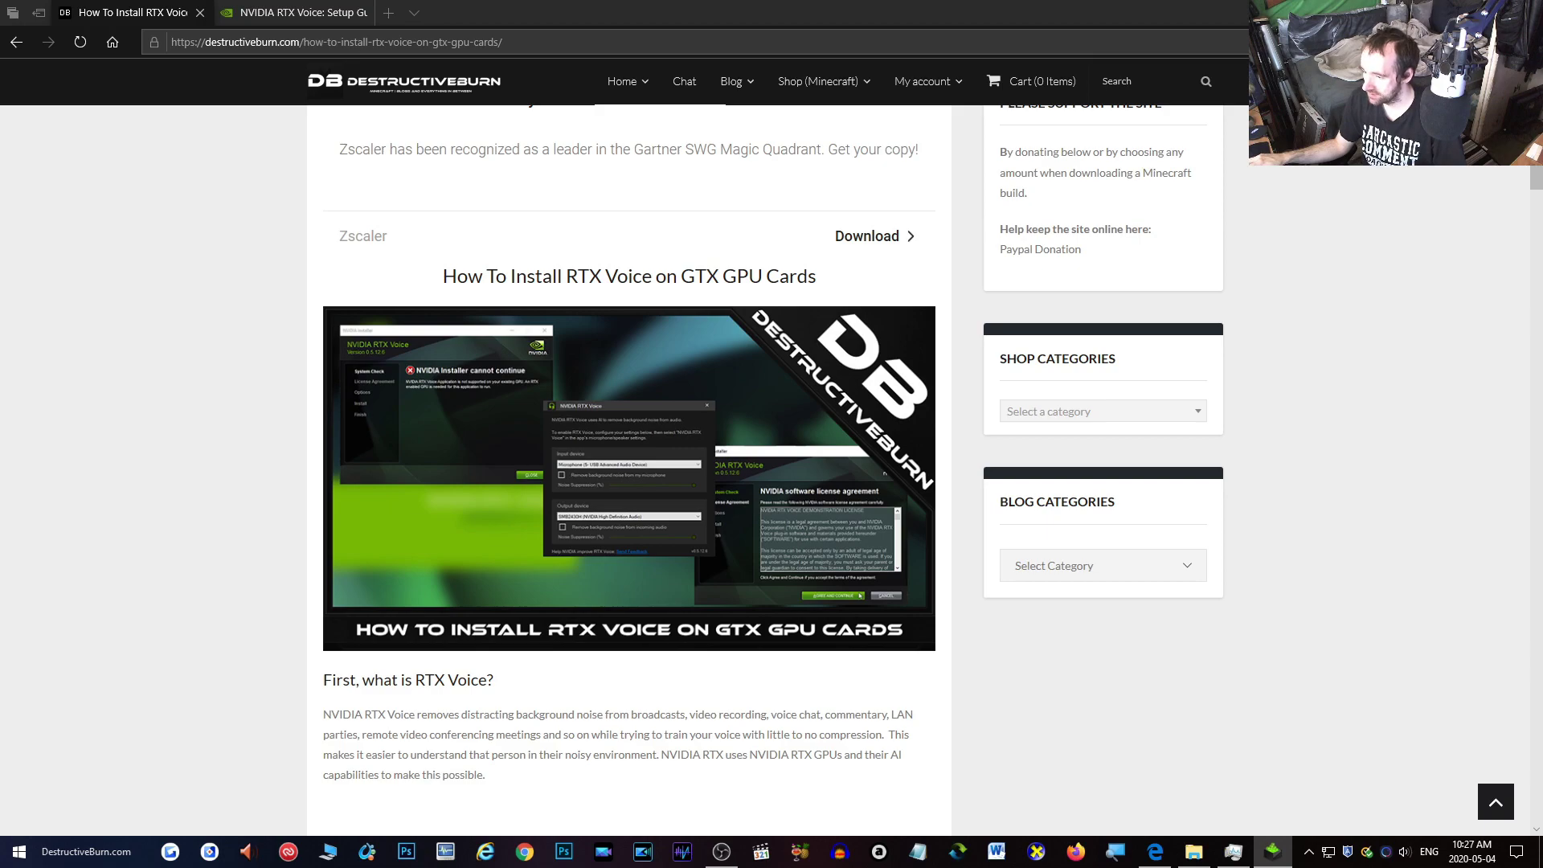
Launch notepad.exe as a new task with administrative privileges from Task Manager
key("ctrl+shift+Escape")
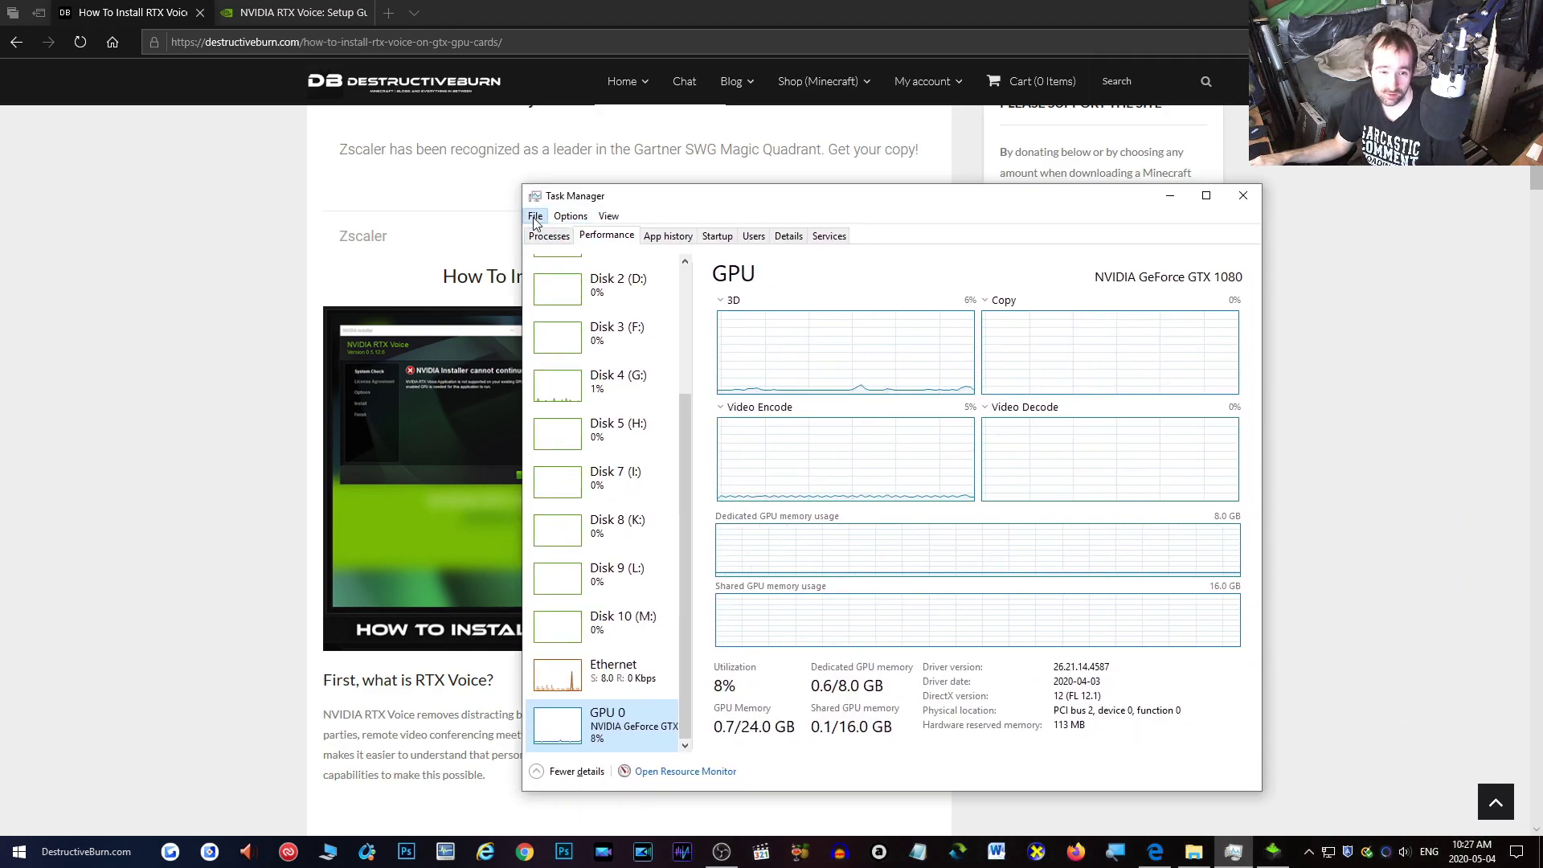
left_click(534, 217)
left_click(546, 238)
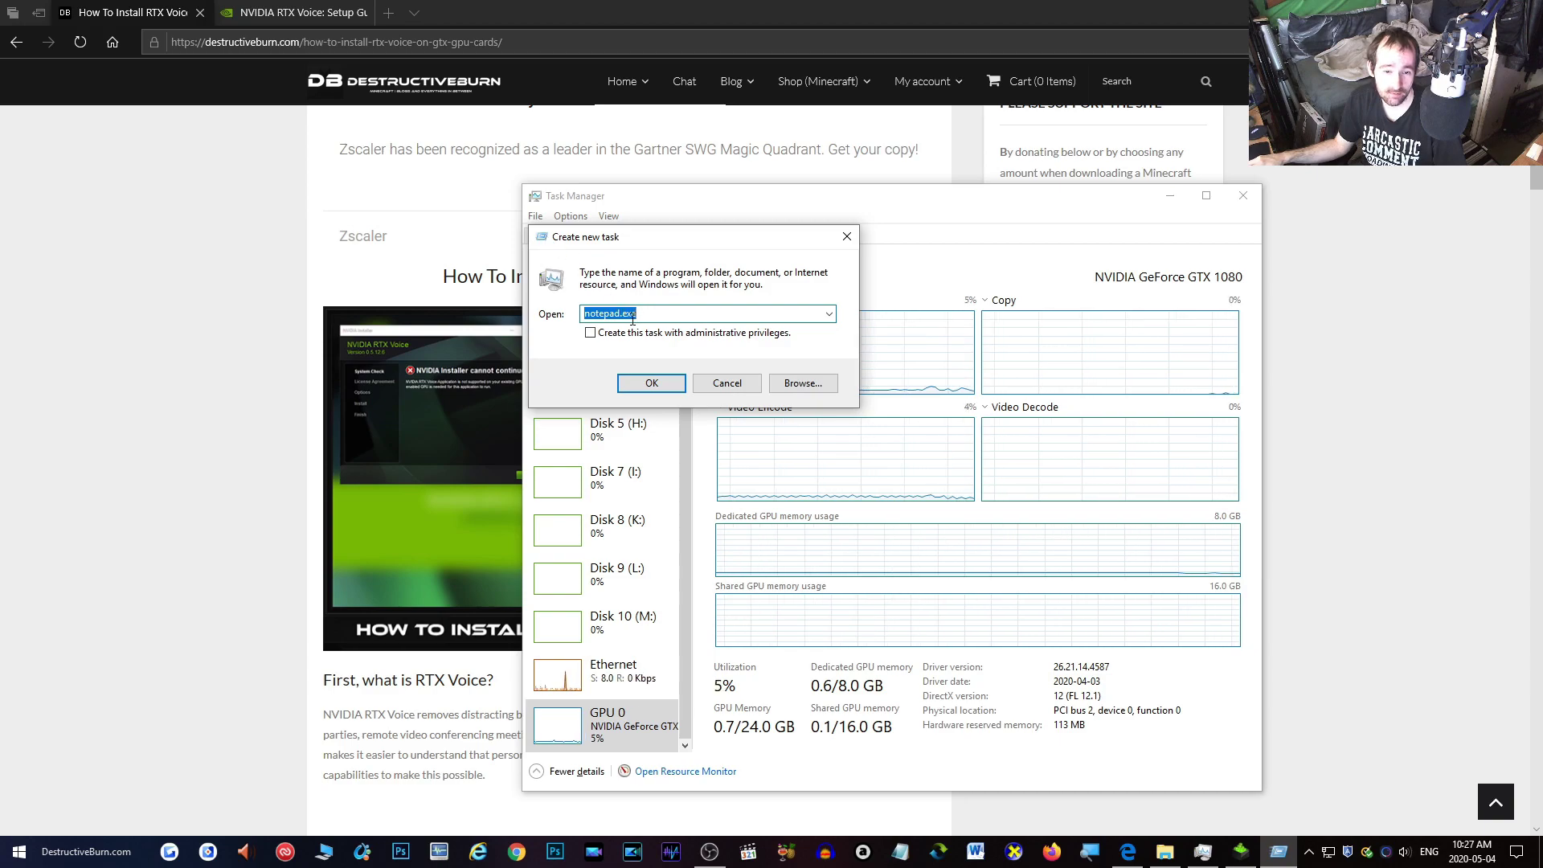
left_click(591, 333)
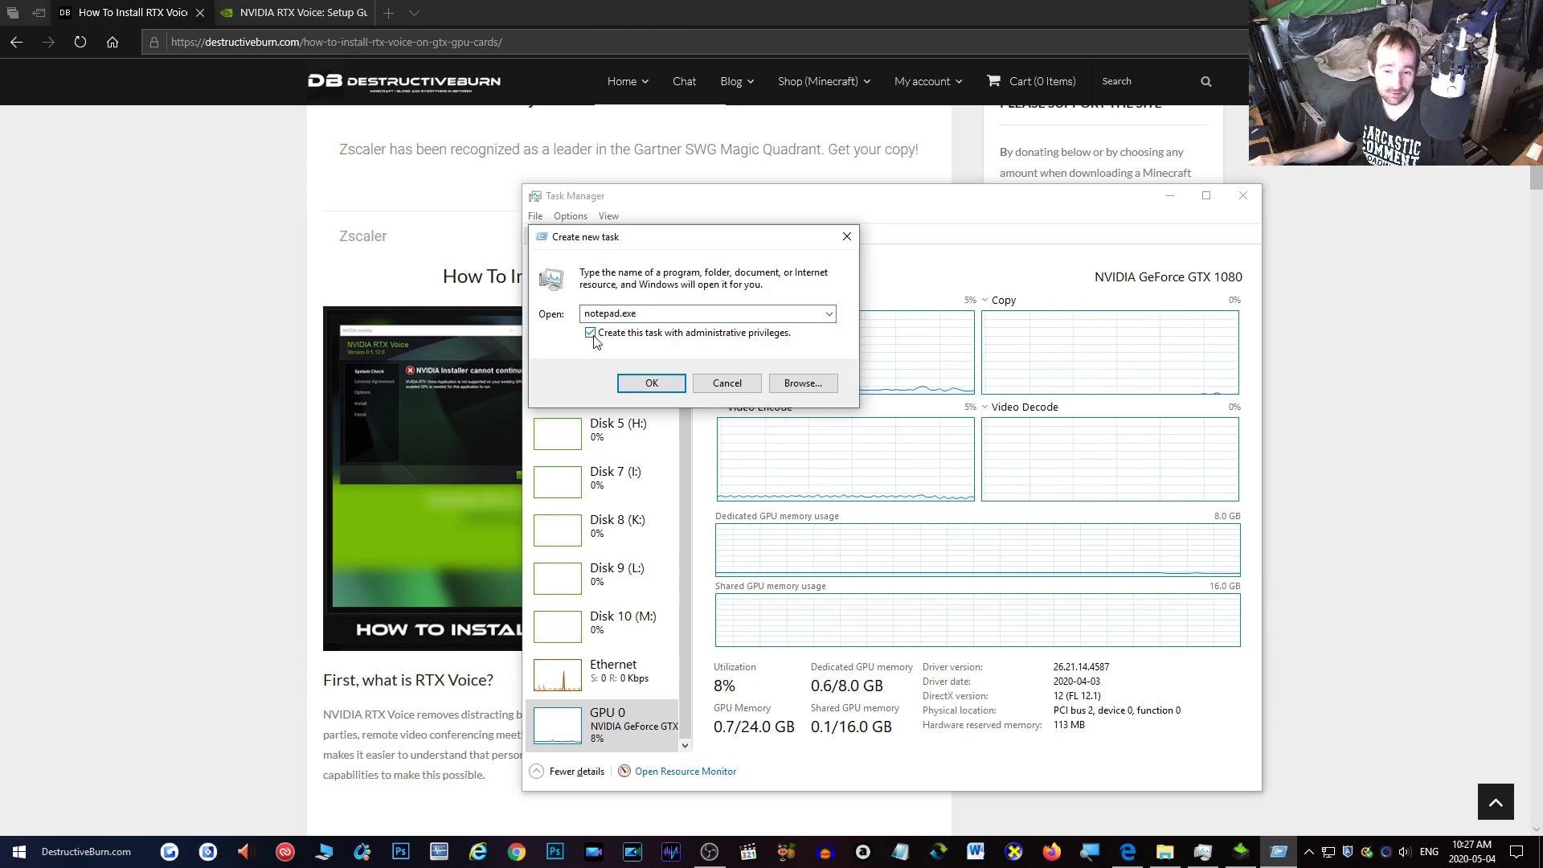
left_click(652, 384)
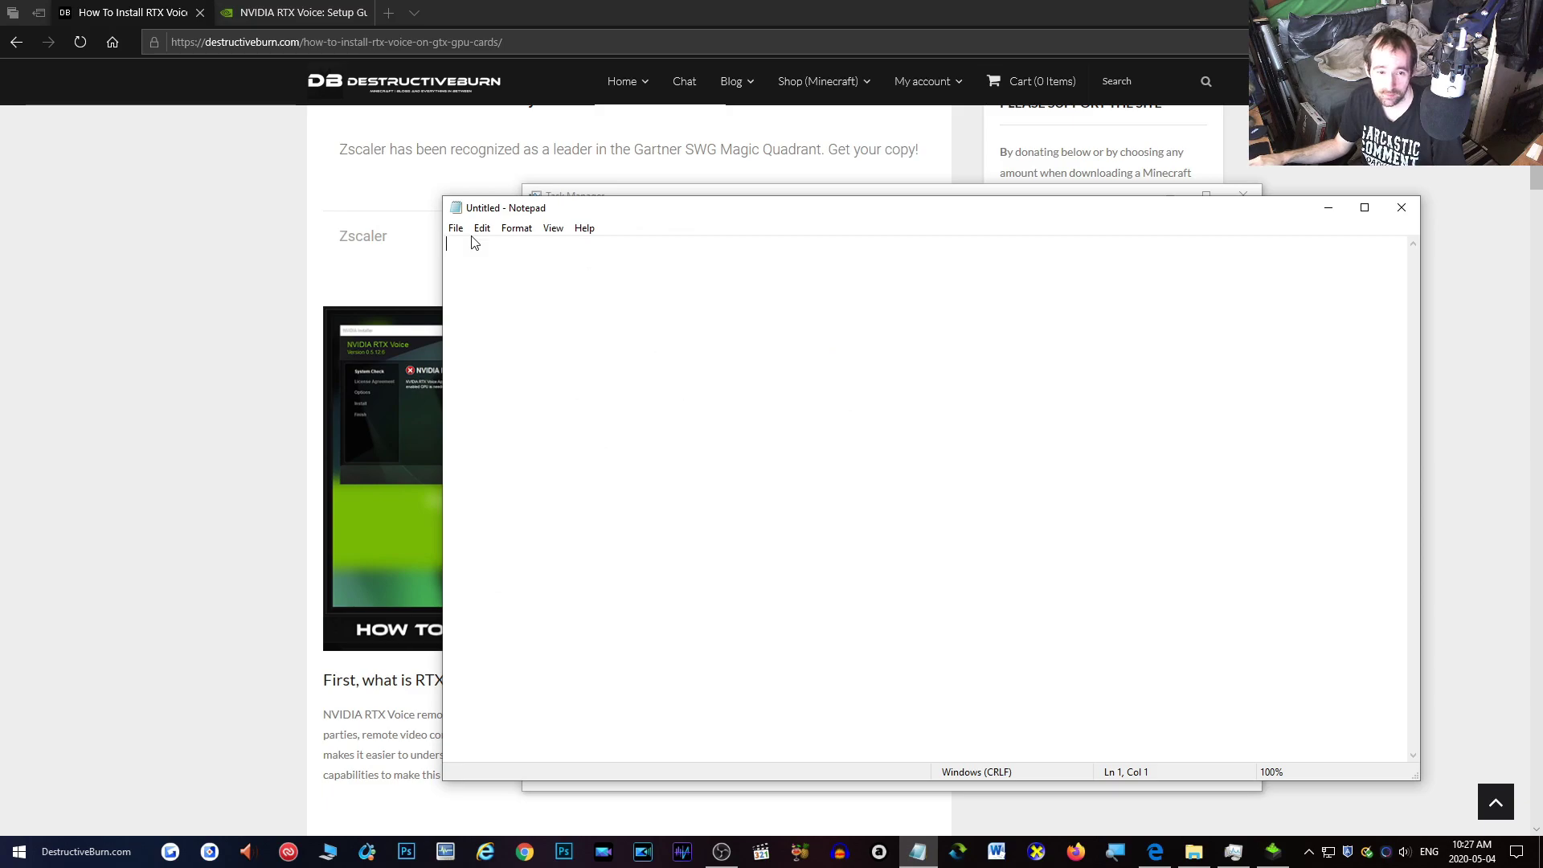
Open RTXVoice.nvi from C:\temp\NVRTXVoice\NvAFX in Notepad, showing all file types, and highlight its constraints block
left_click(455, 228)
left_click(468, 265)
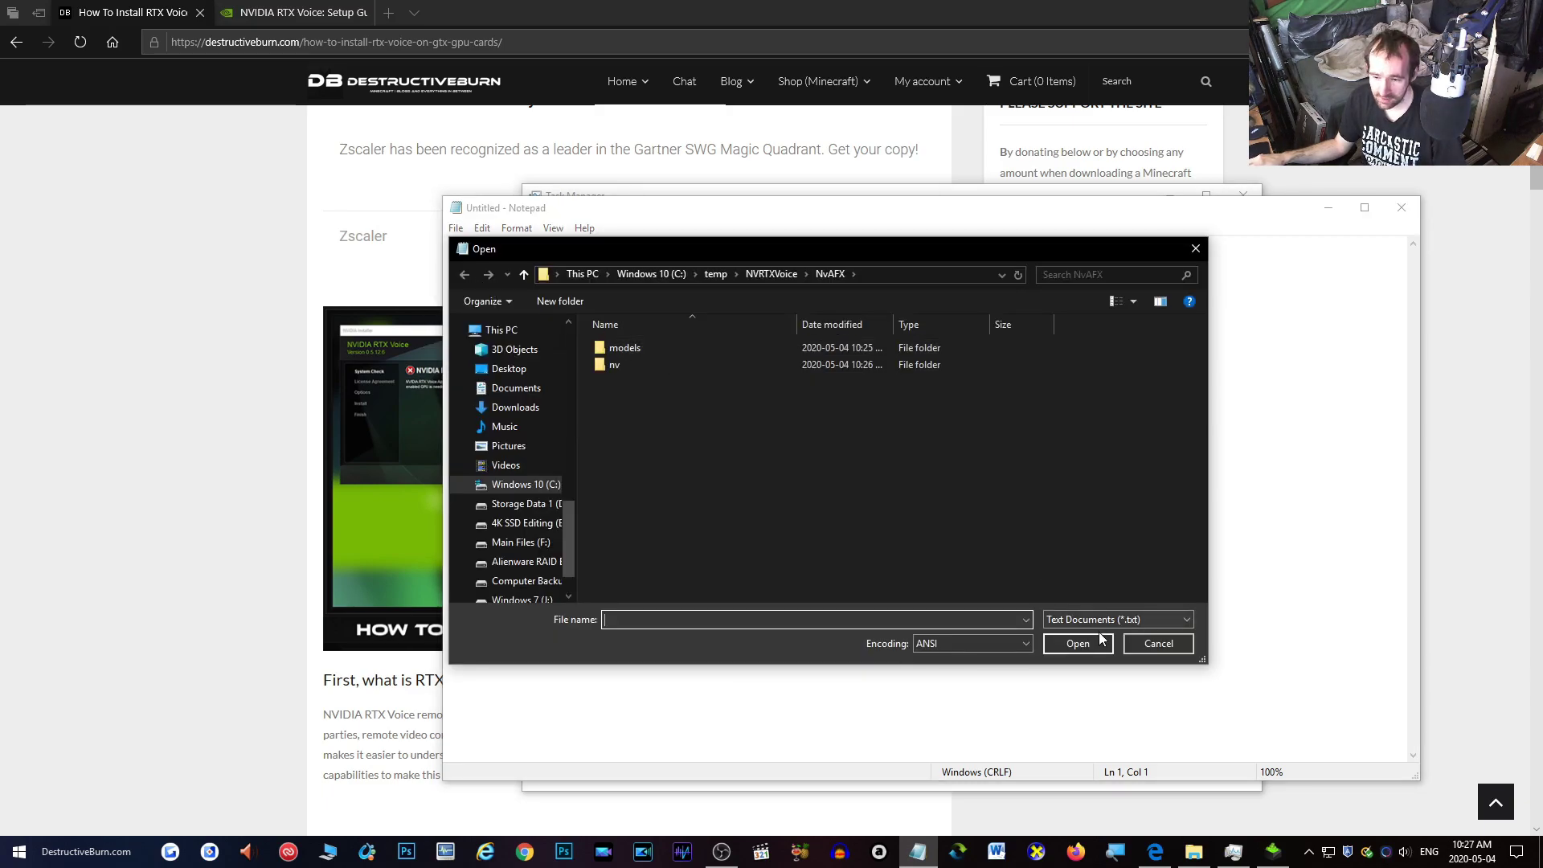
left_click(1093, 624)
left_click(1068, 647)
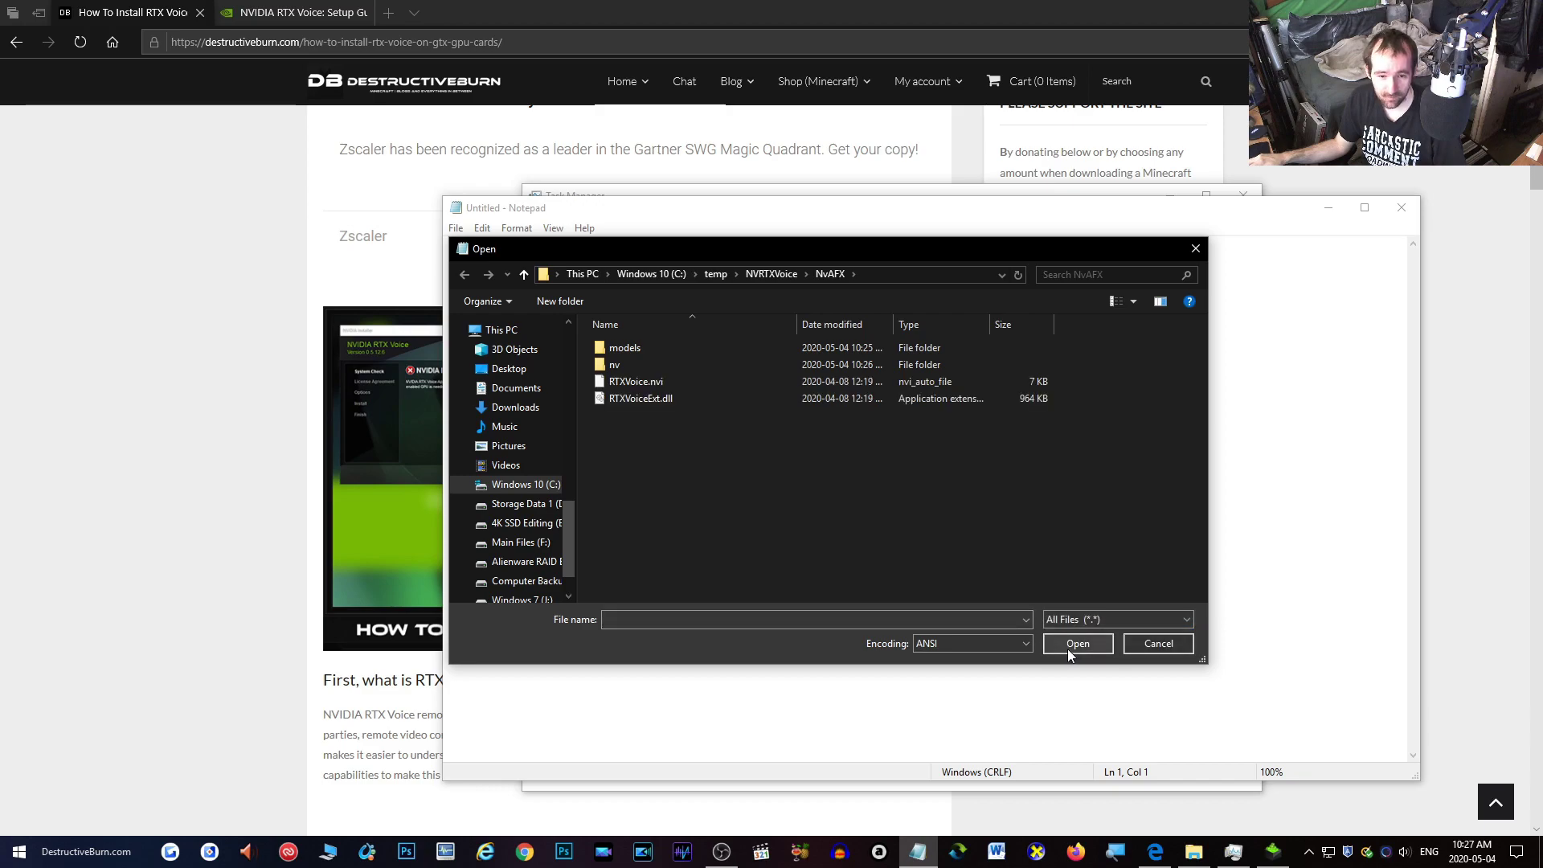
double_click(635, 384)
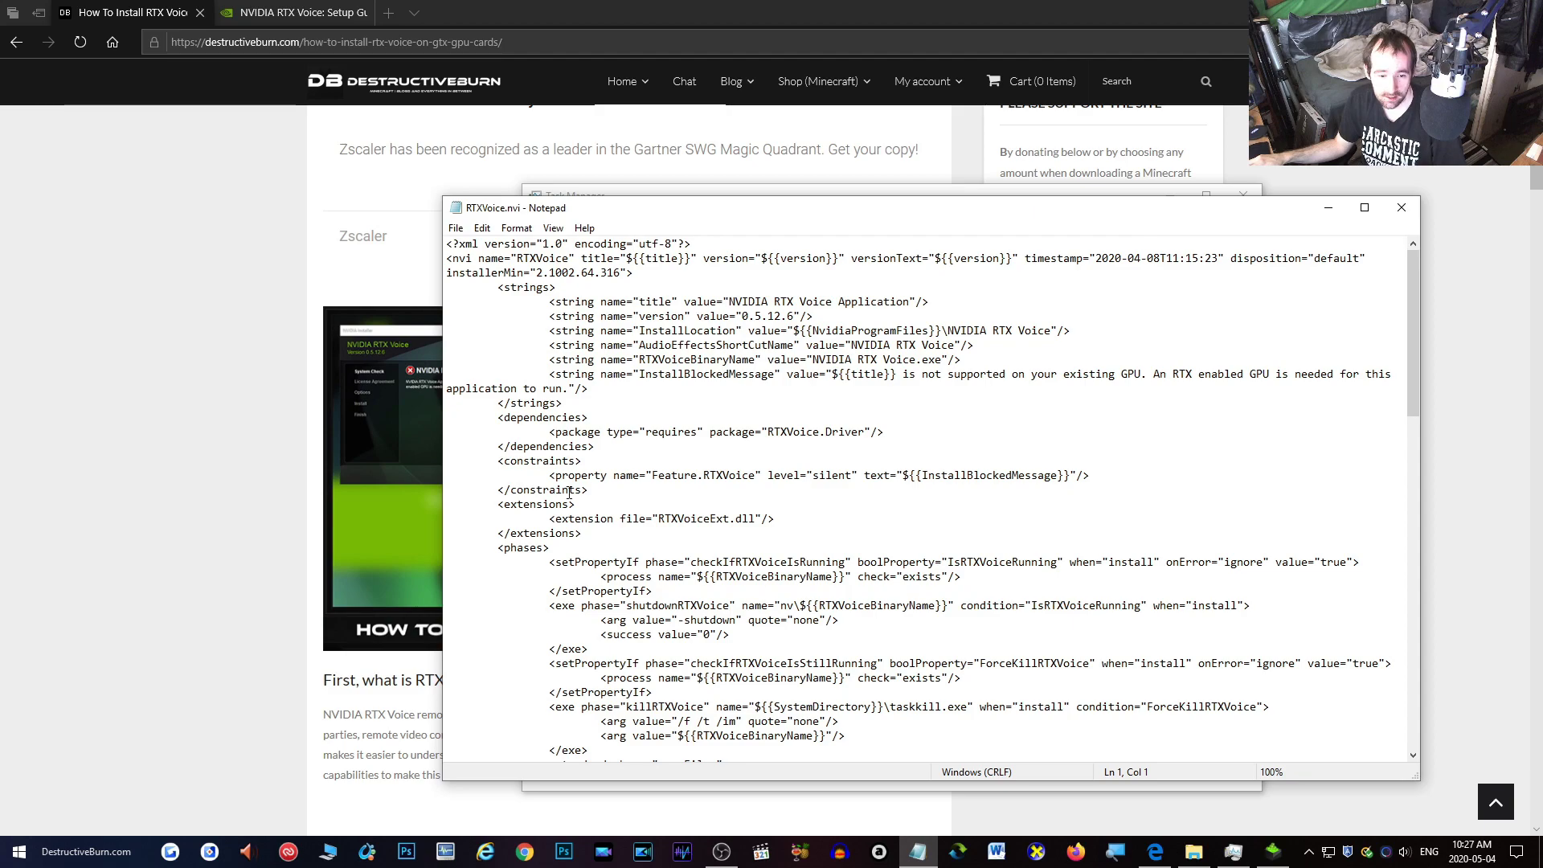
left_click_drag(597, 490, 452, 464)
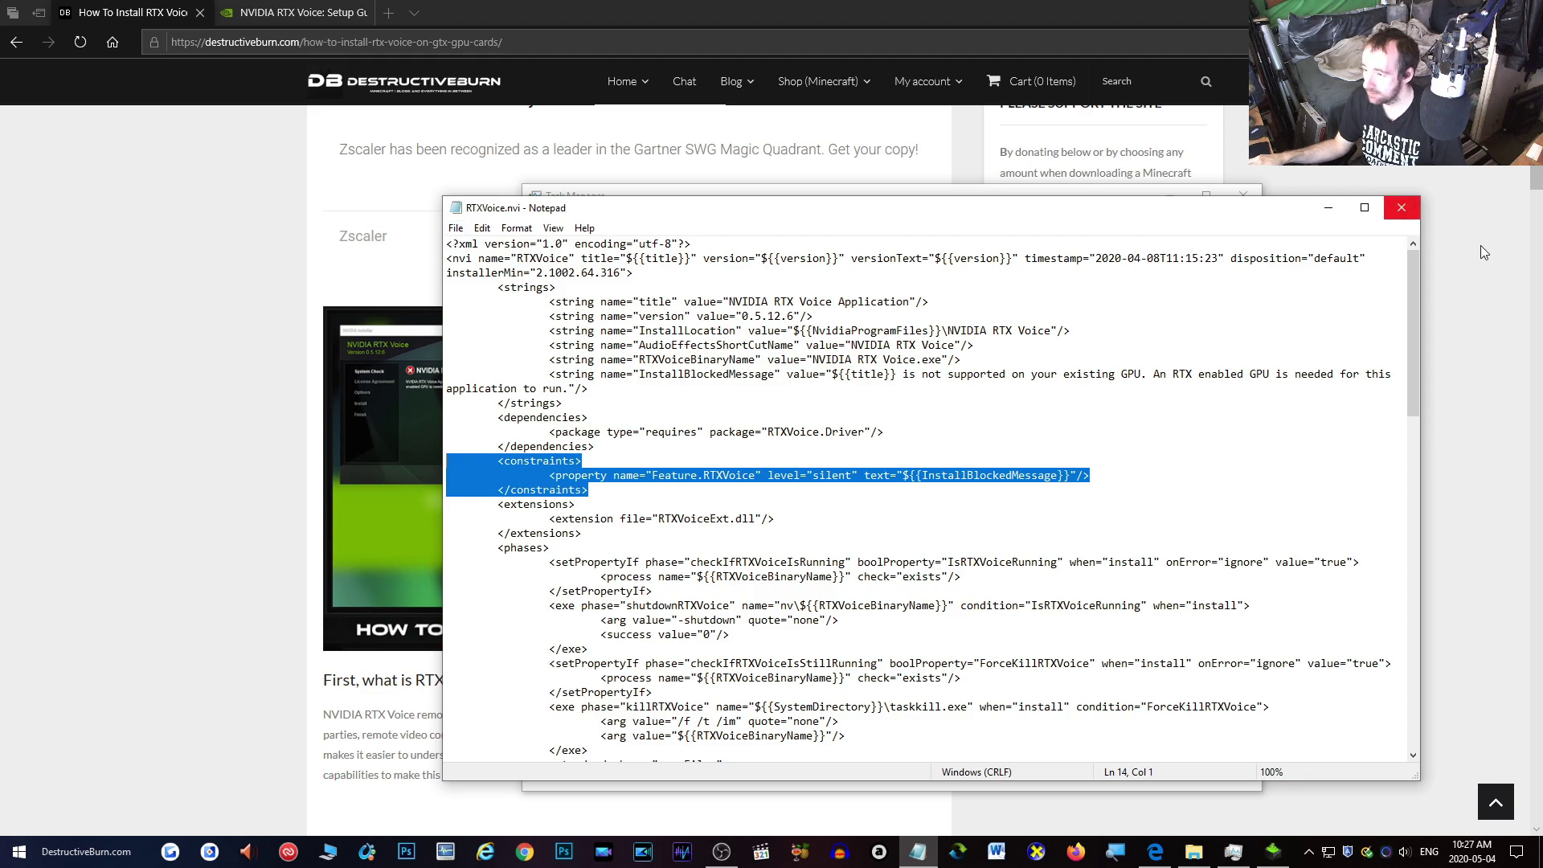
Look at the installer file in the Test folder and the RTX Voice installer's system check, and clear away the windows
key("super+e")
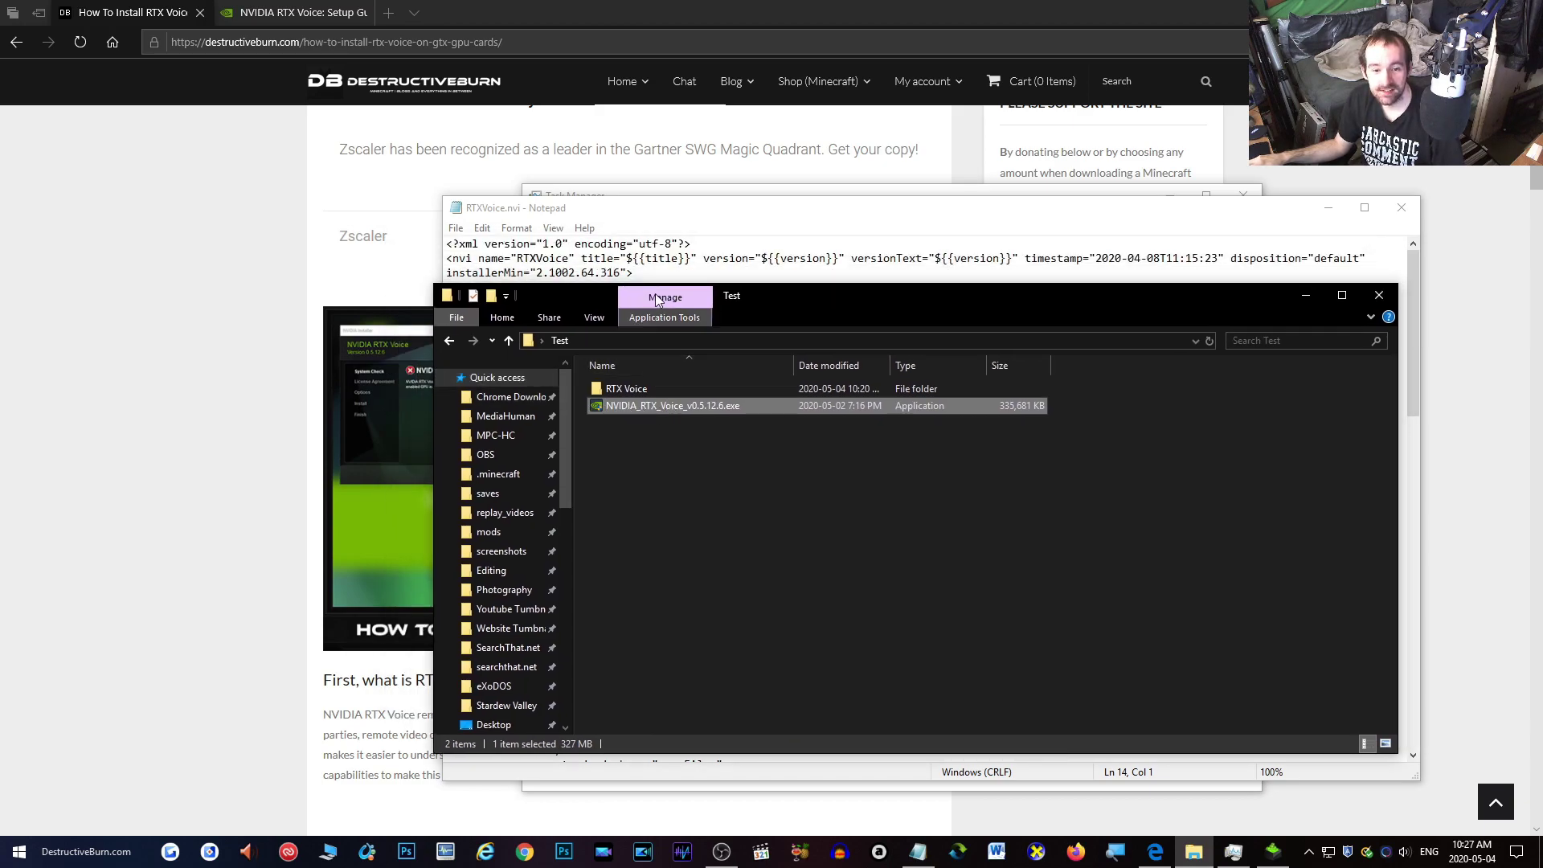
left_click_drag(790, 303, 870, 606)
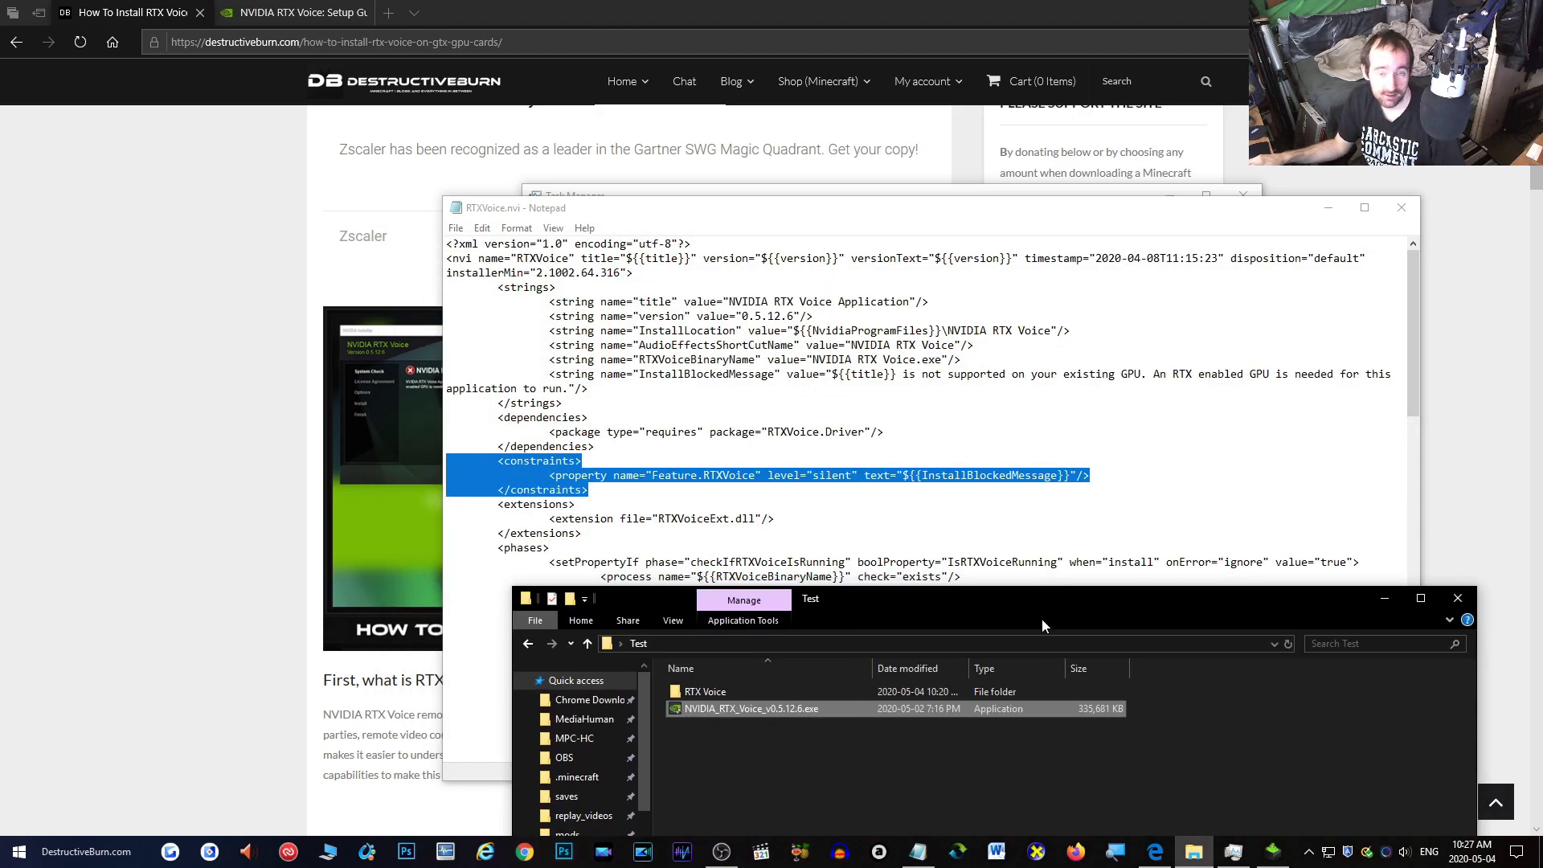
key("Return")
left_click(1384, 598)
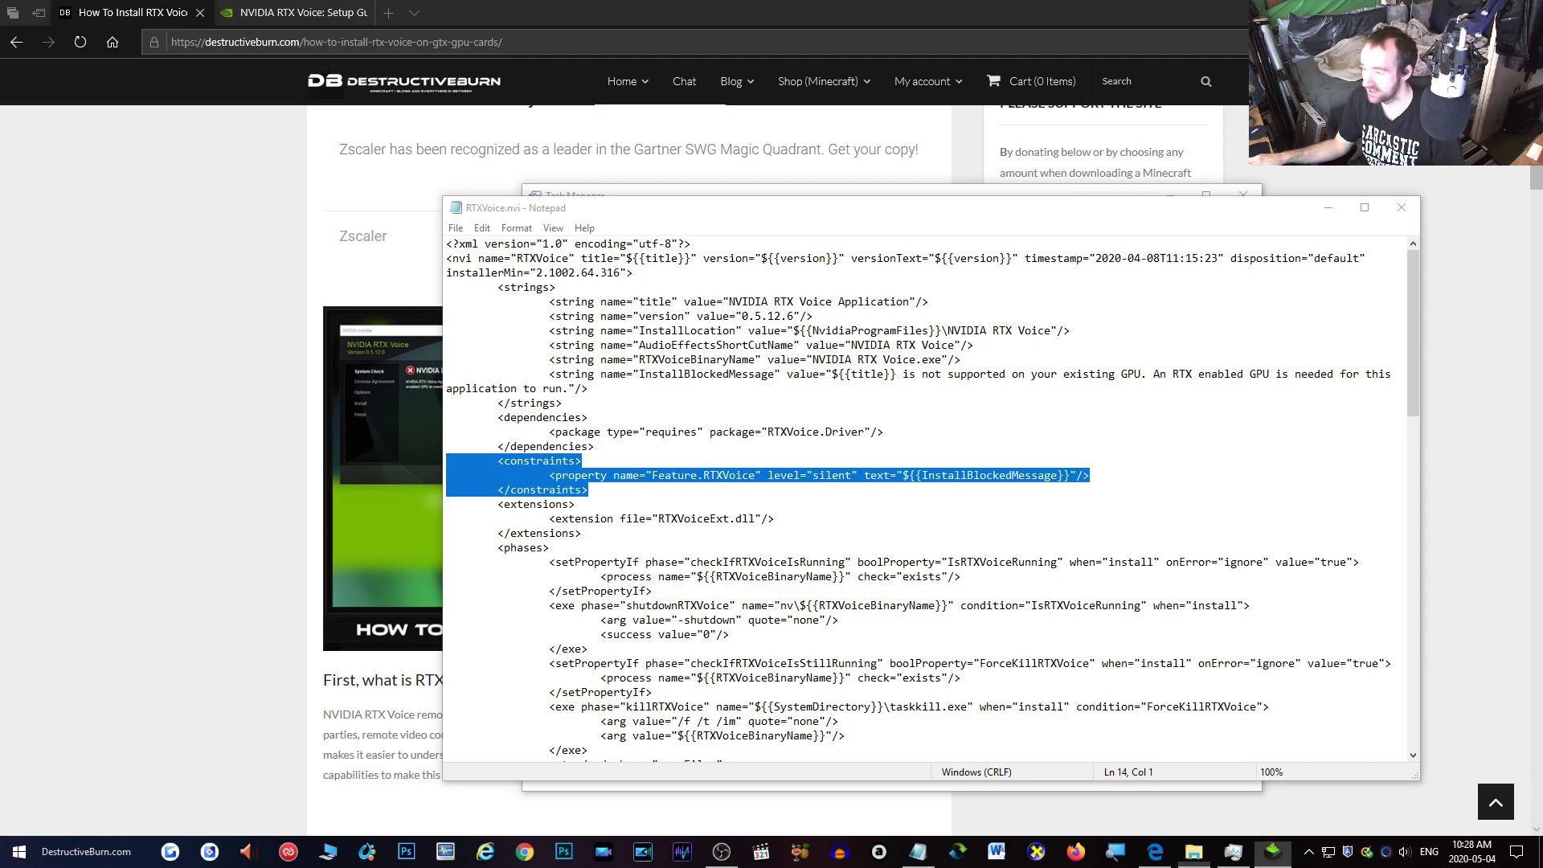
left_click_drag(864, 247, 860, 252)
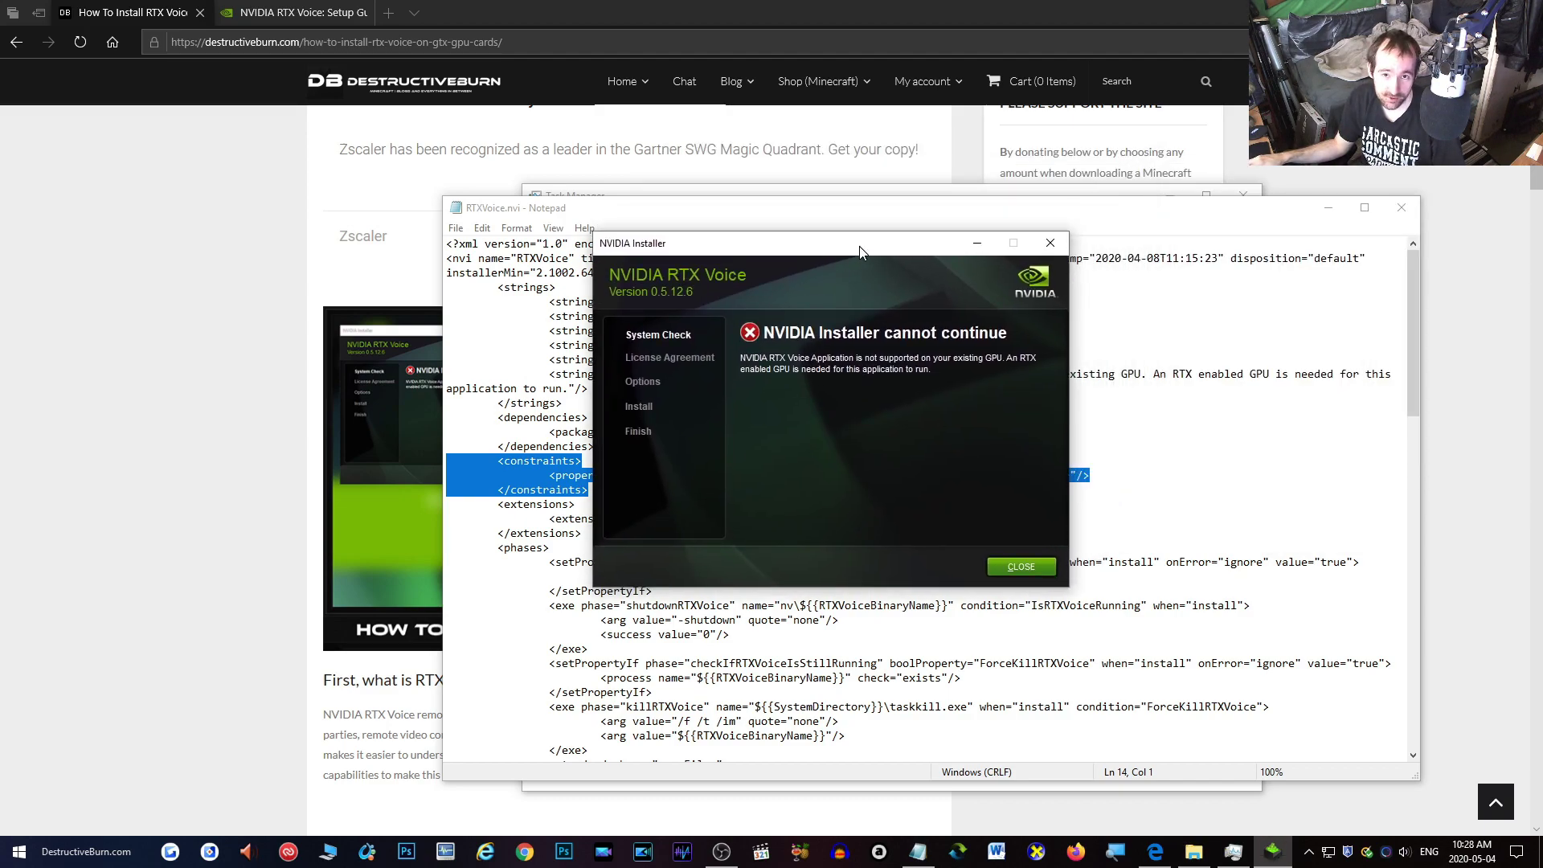
left_click(1093, 266)
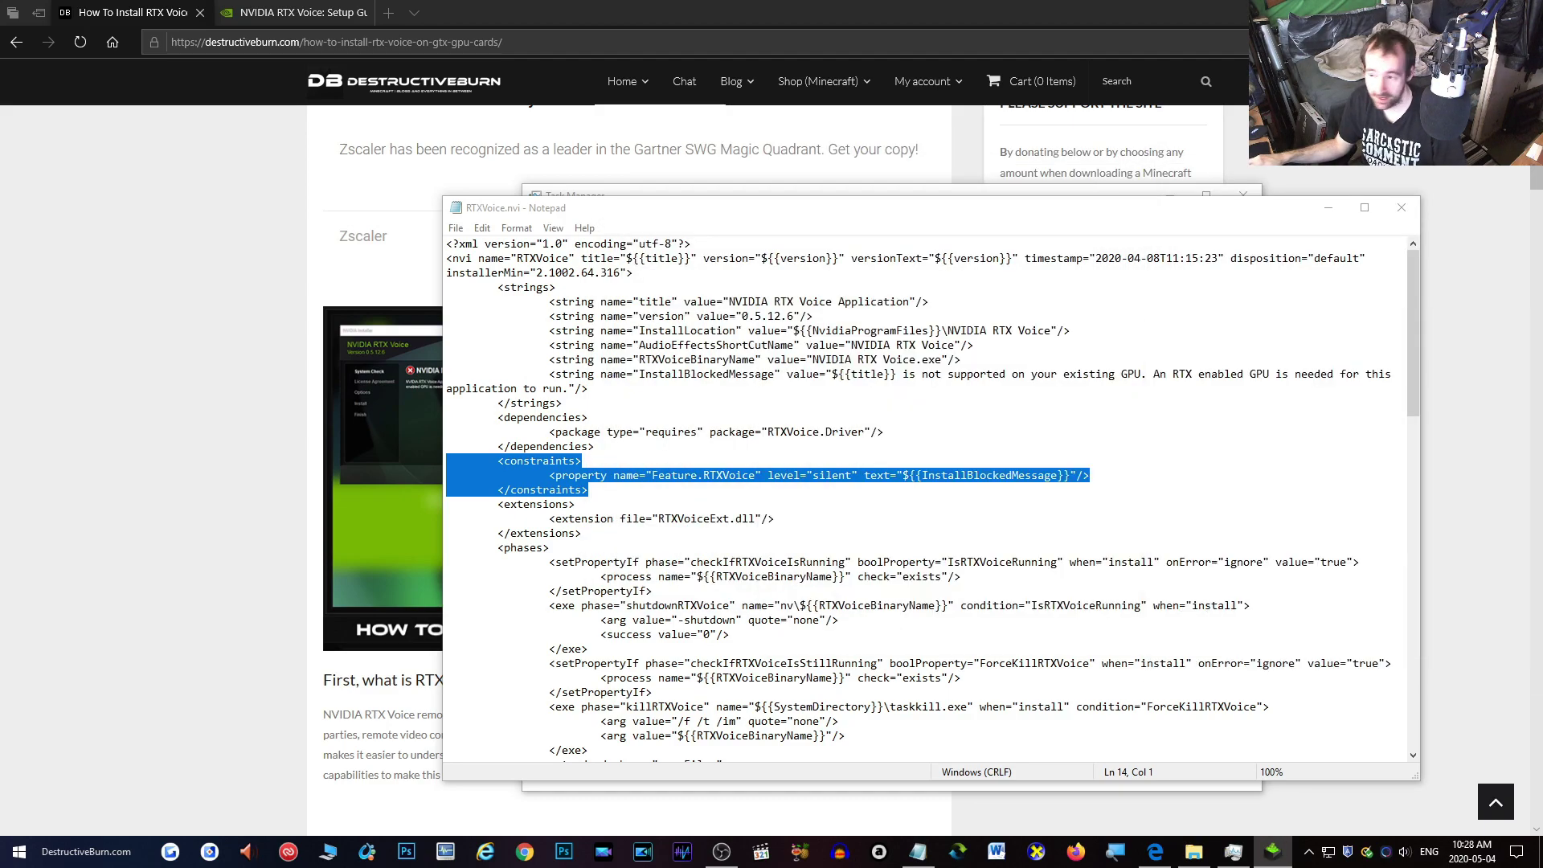
left_click(912, 191)
left_click(1171, 196)
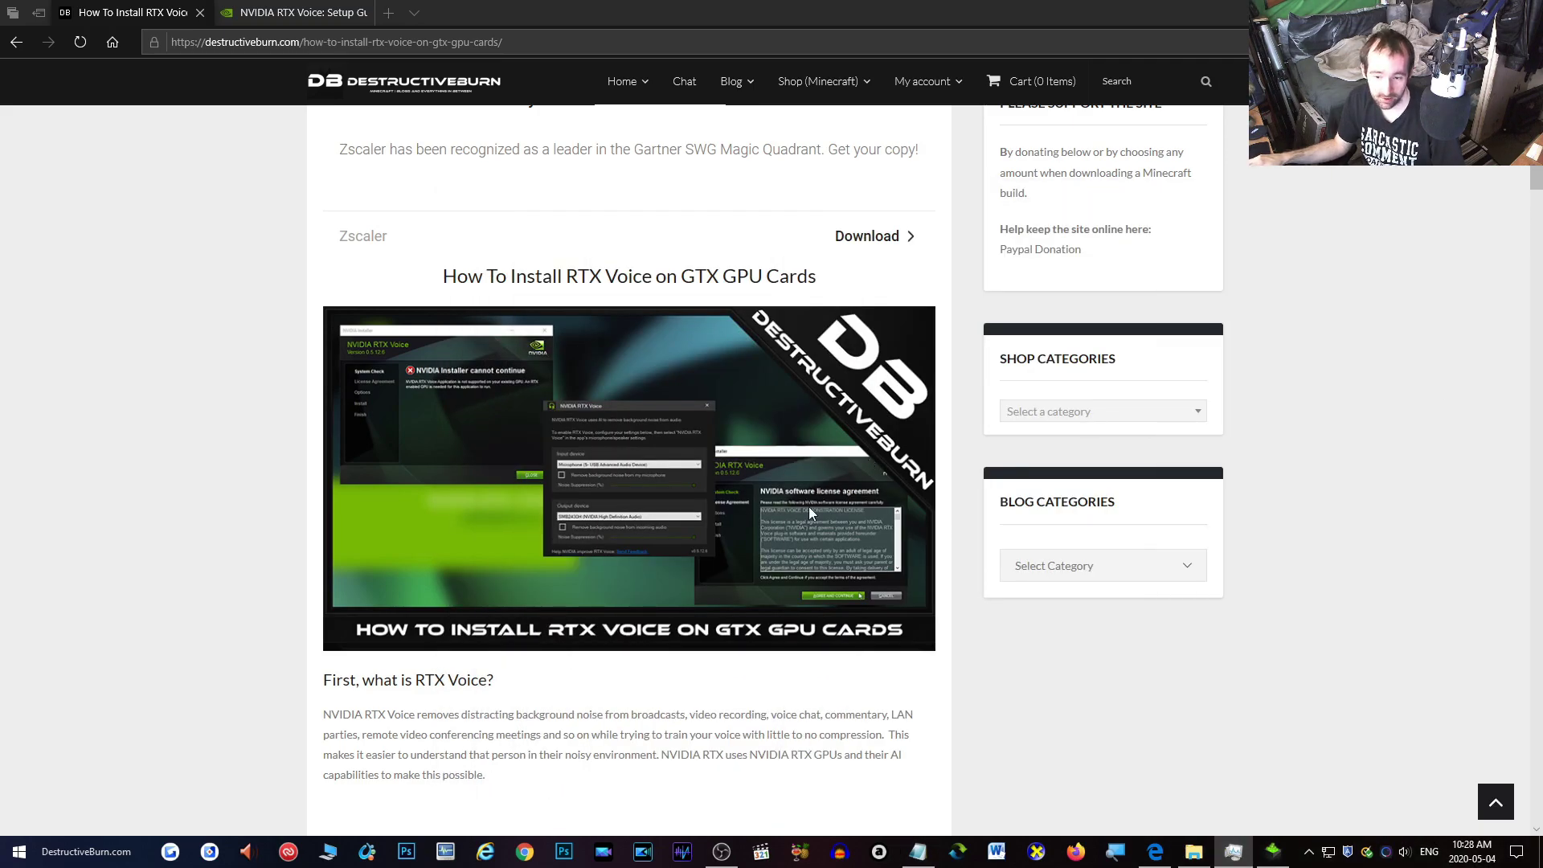
Following the article's instructions, open NVIDIA_RTX_Voice_v0.5.12.6.exe from the Test folder as an archive in 7-Zip
scroll(808, 507, "down", 3)
scroll(873, 718, "down", 20)
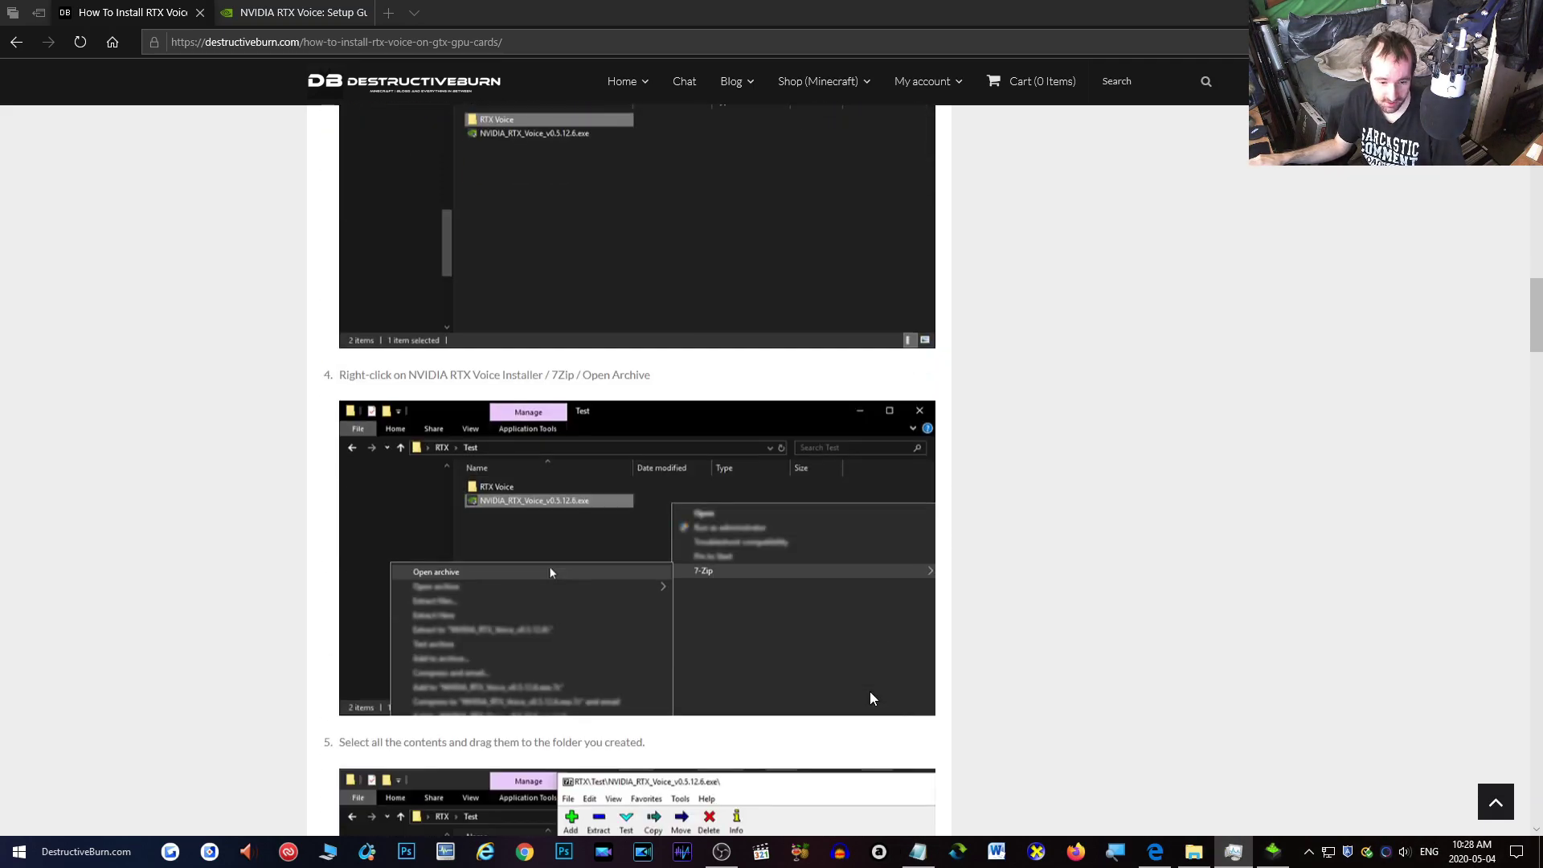
scroll(544, 441, "up", 6)
scroll(568, 527, "down", 9)
scroll(806, 435, "up", 11)
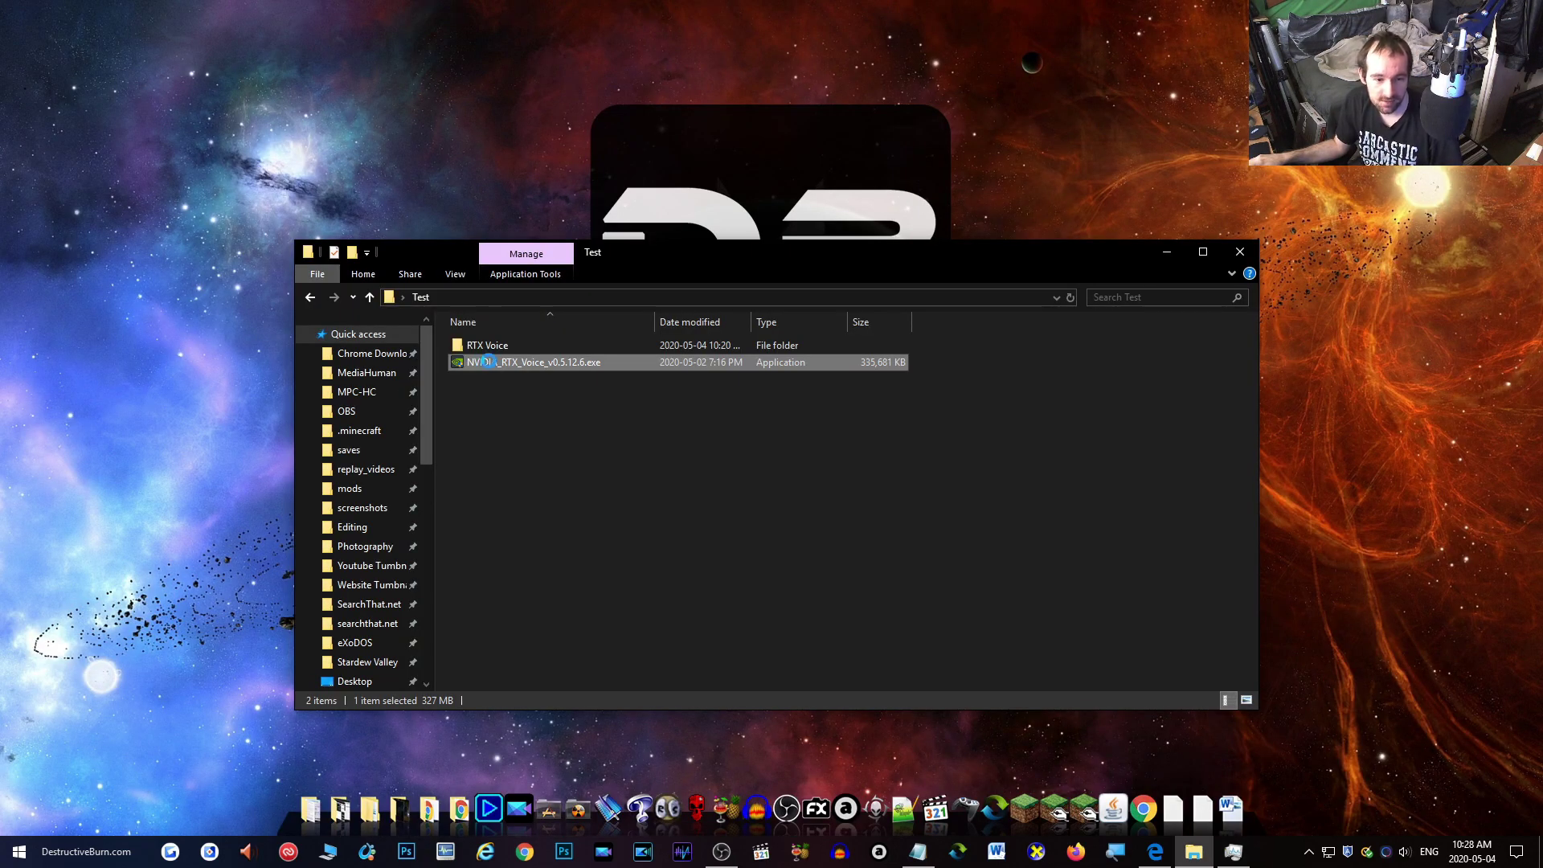
right_click(489, 360)
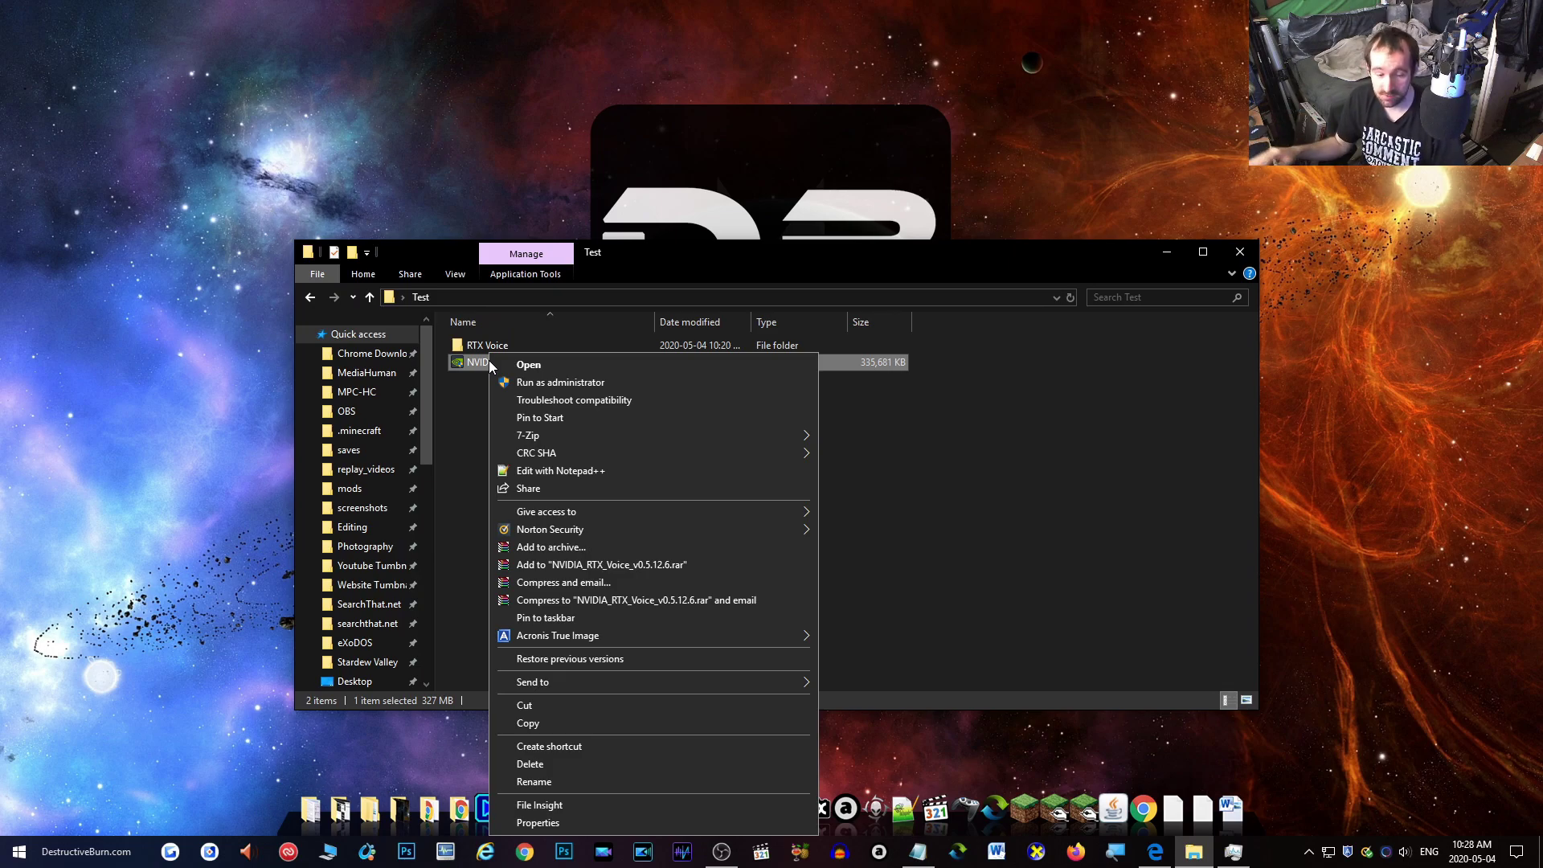
mouse_move(709, 444)
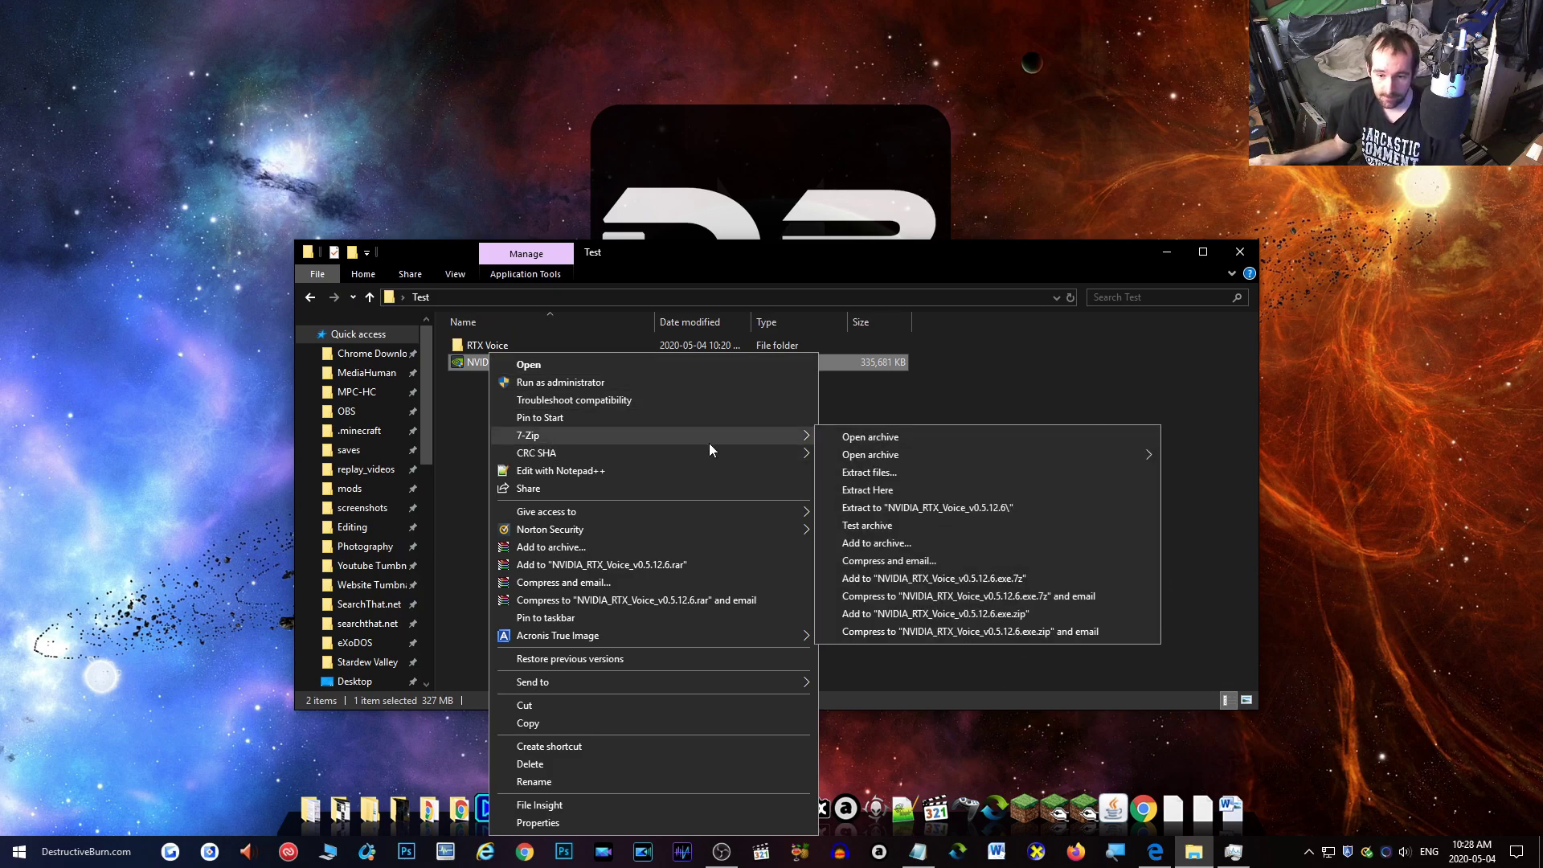
left_click(850, 435)
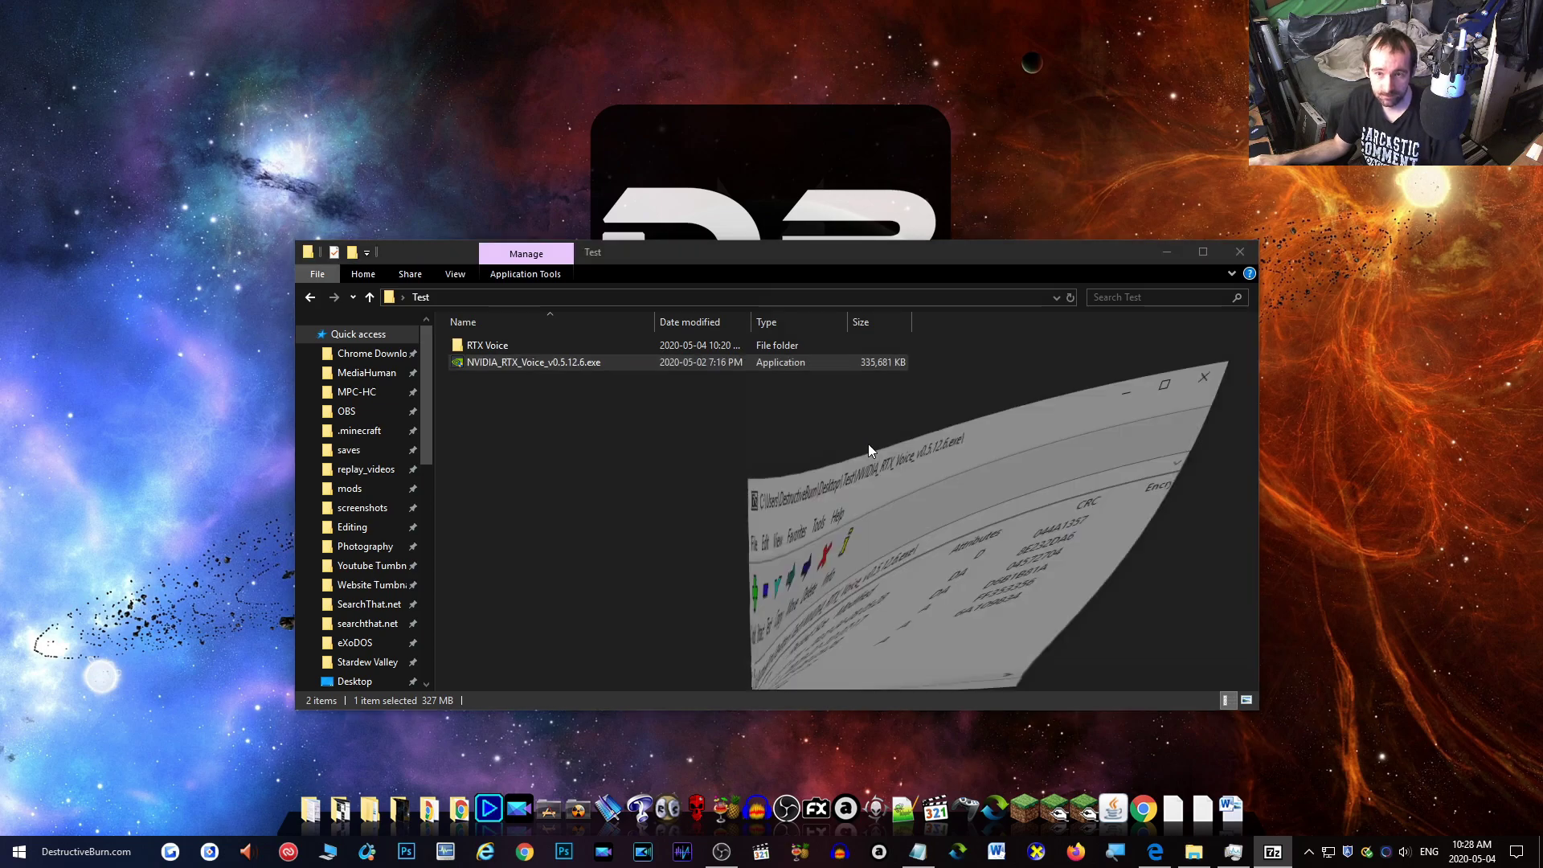
Extract the entire archive contents into the RTX Voice folder inside Test and close the archive
left_click_drag(837, 541, 766, 420)
left_click(534, 506)
double_click(487, 346)
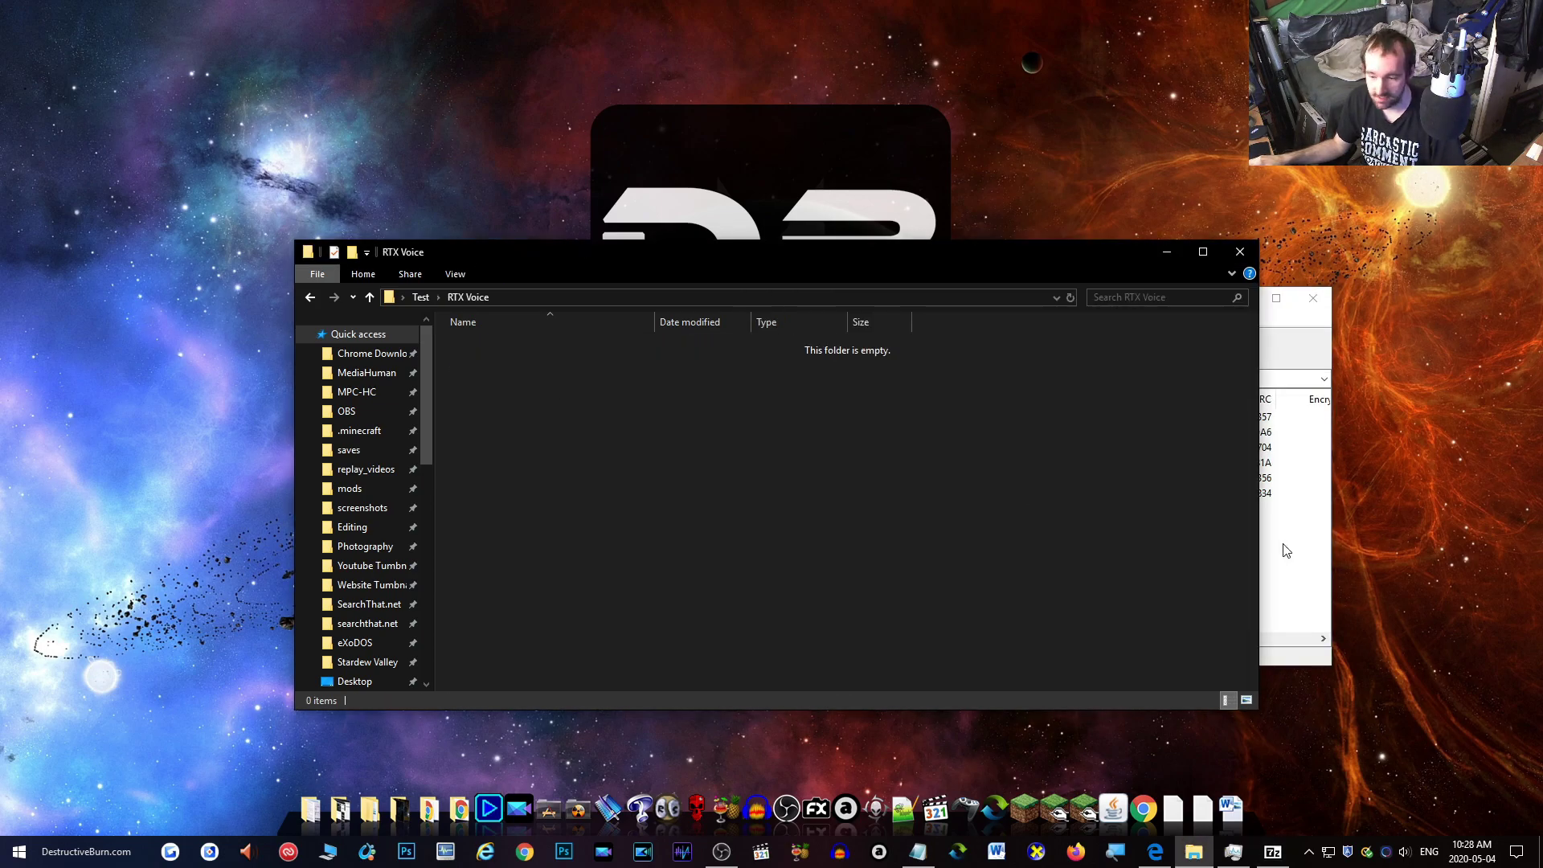
left_click(1325, 606)
left_click_drag(932, 532, 601, 418)
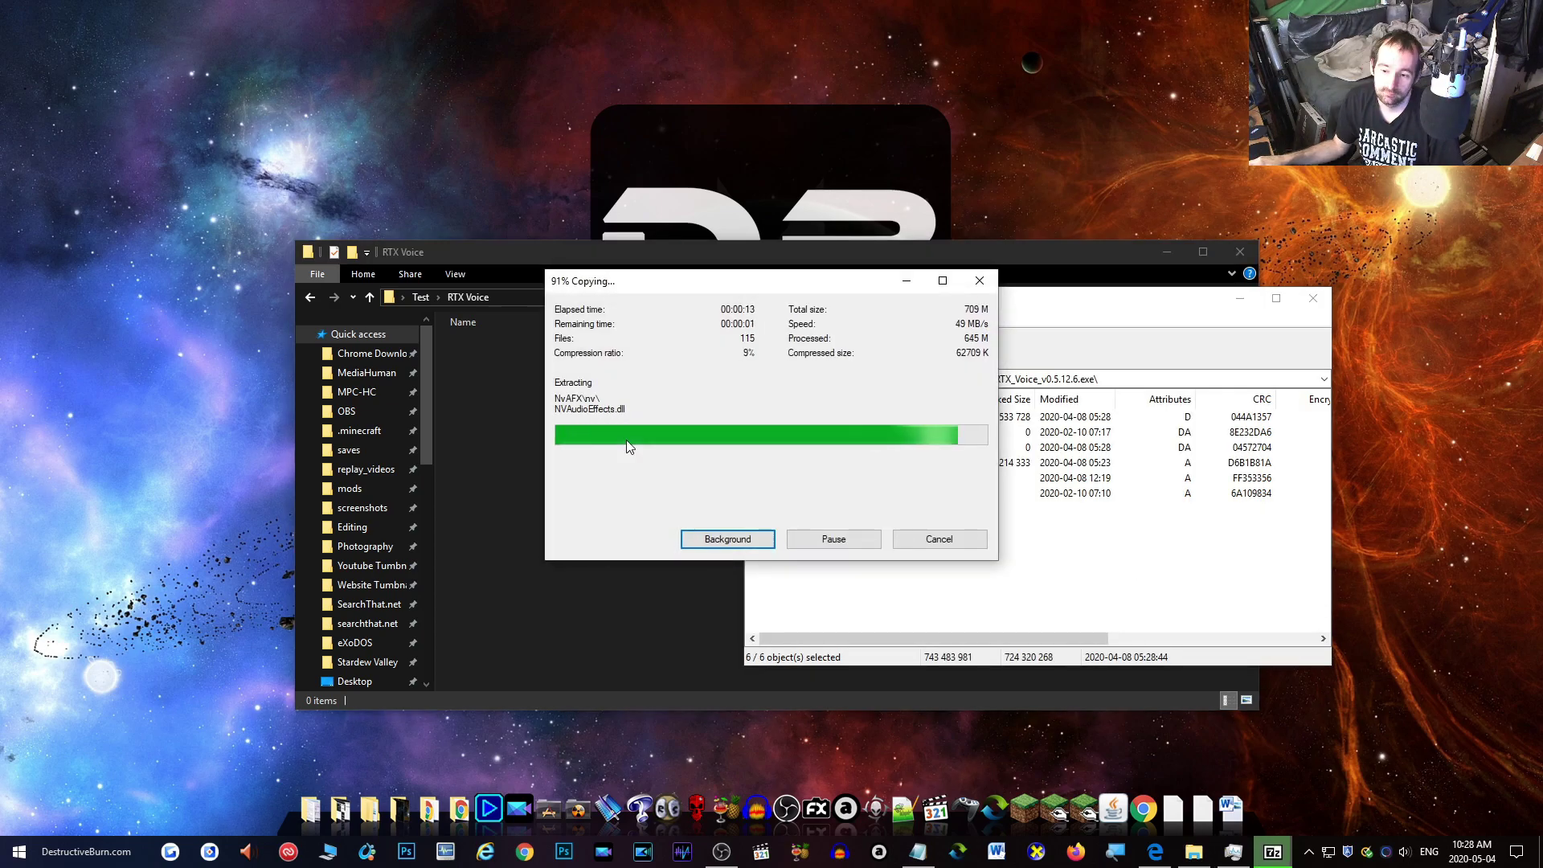
left_click(1313, 302)
left_click(547, 524)
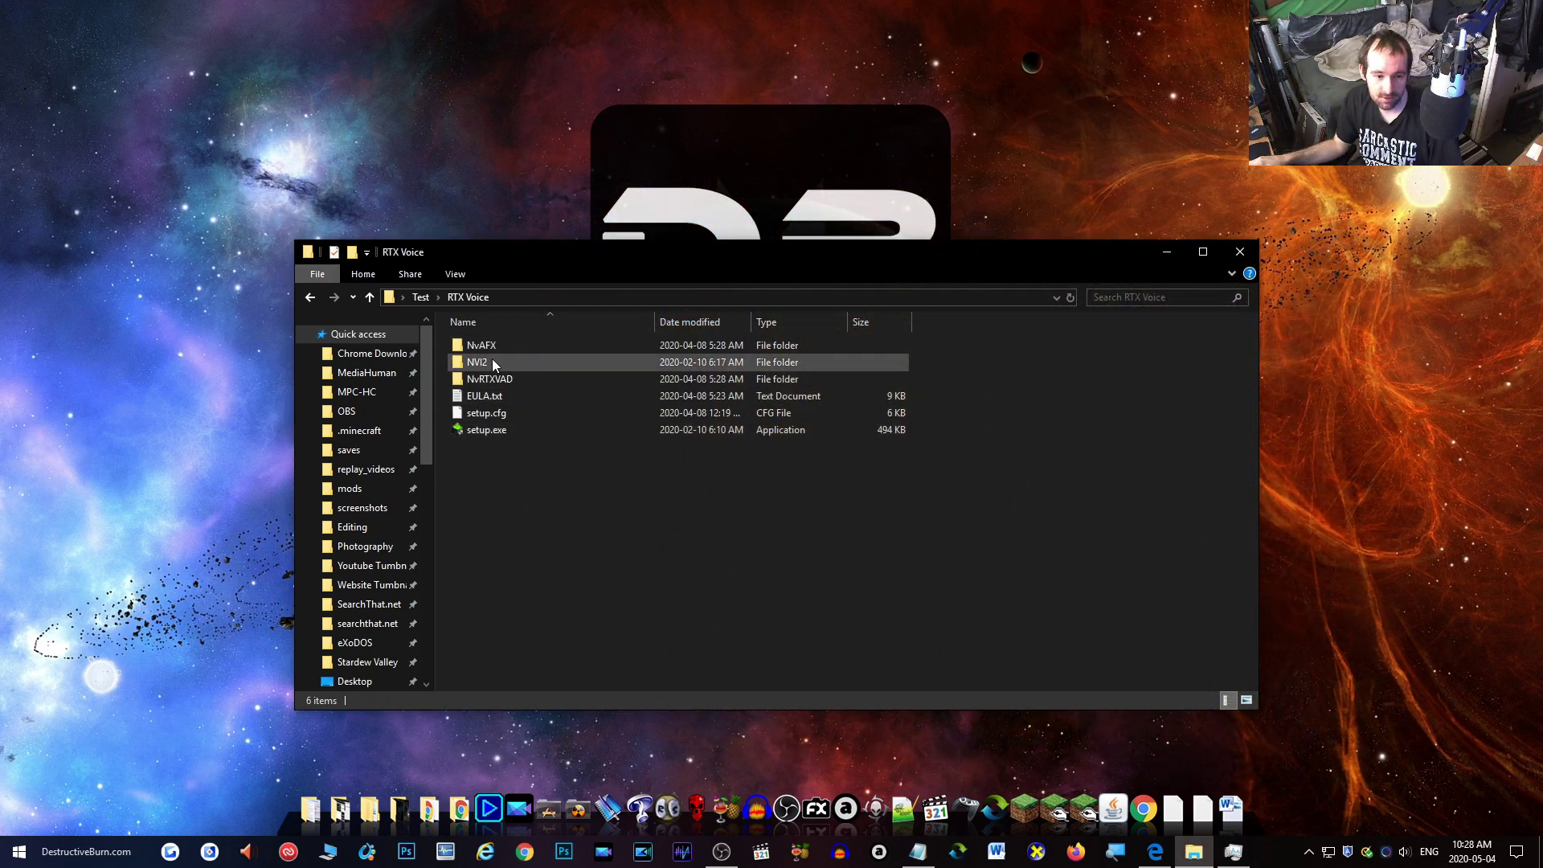
Delete the whole constraints block from RTXVoice.nvi in the extracted NvAFX folder and save the file
double_click(494, 346)
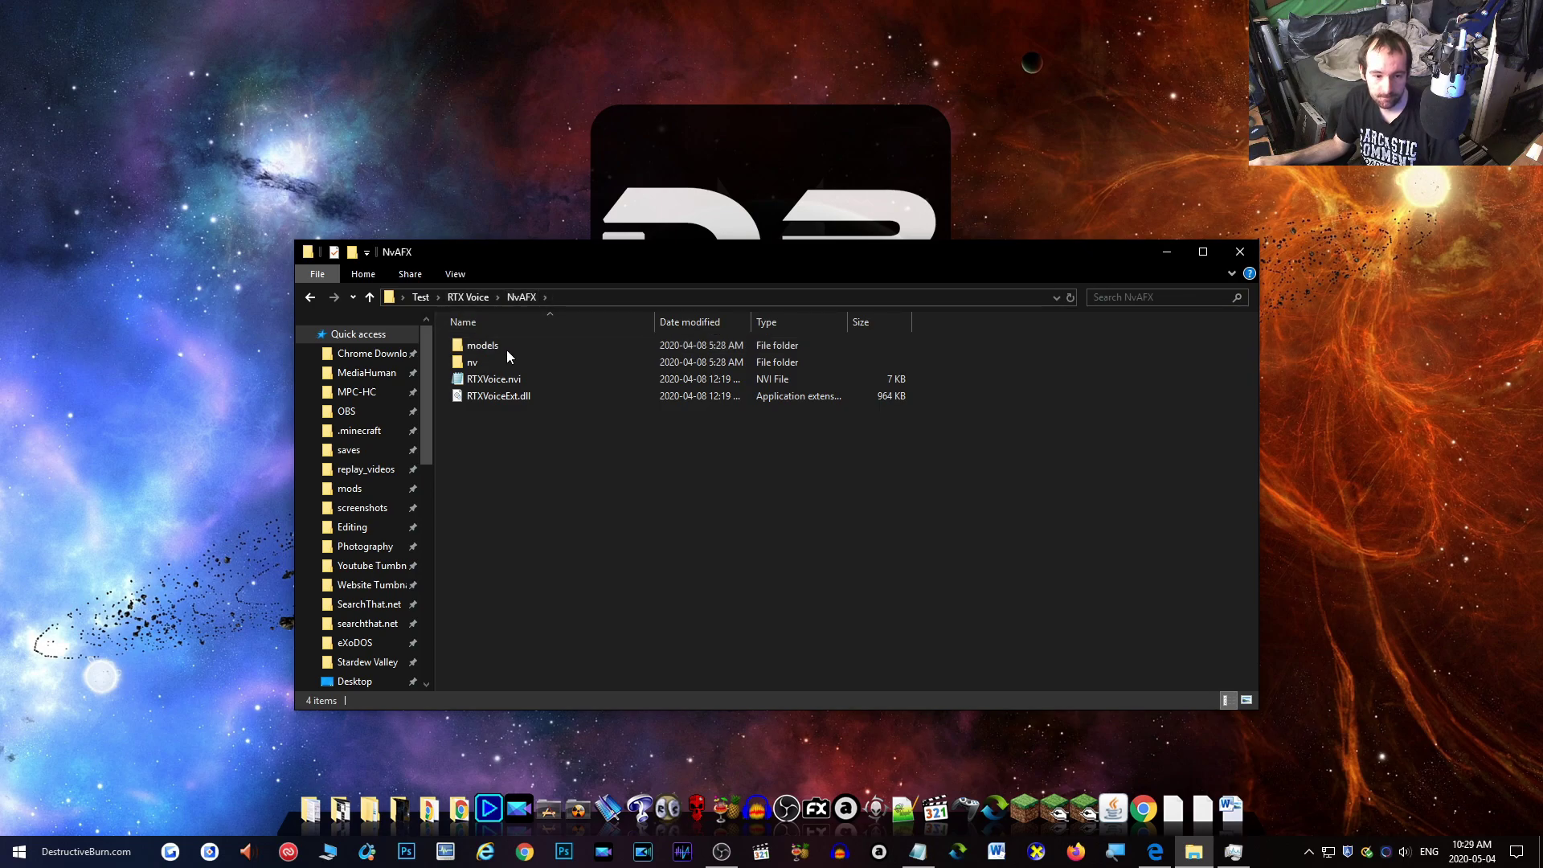
double_click(501, 381)
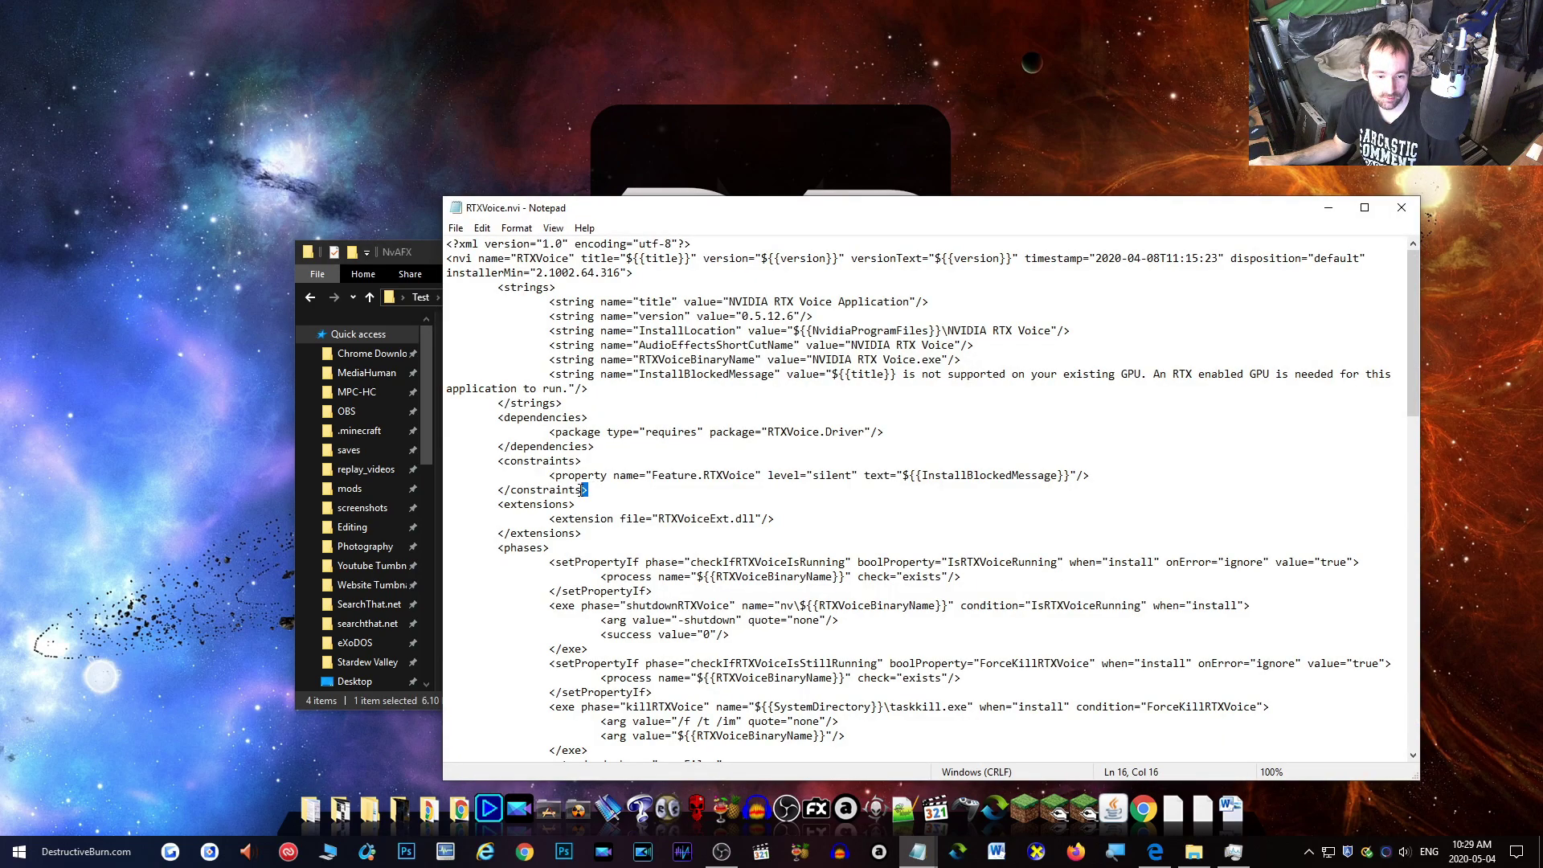
left_click_drag(588, 489, 455, 462)
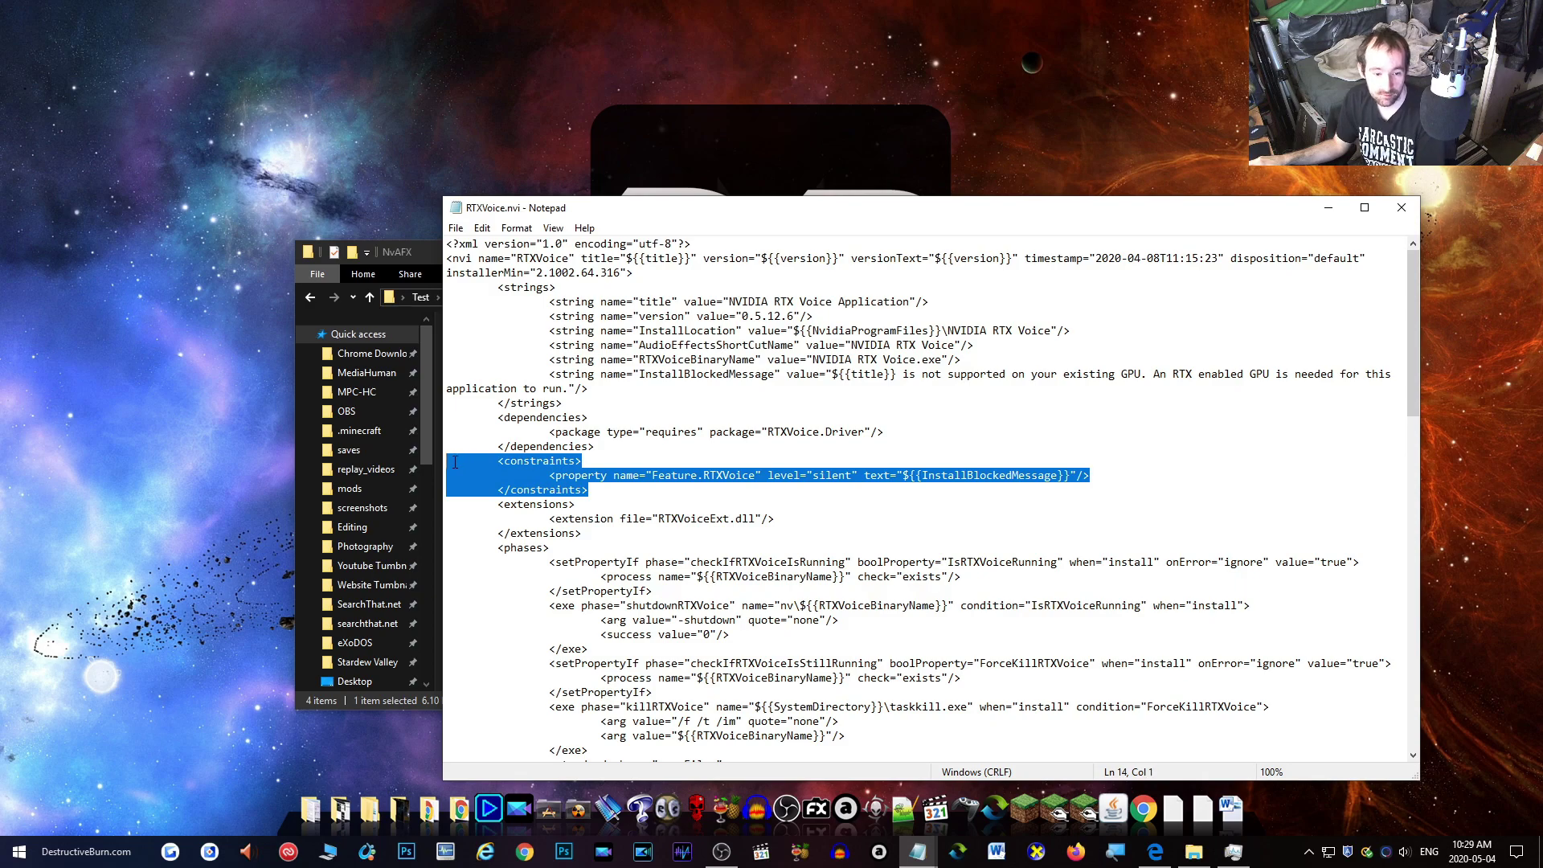
key("Delete")
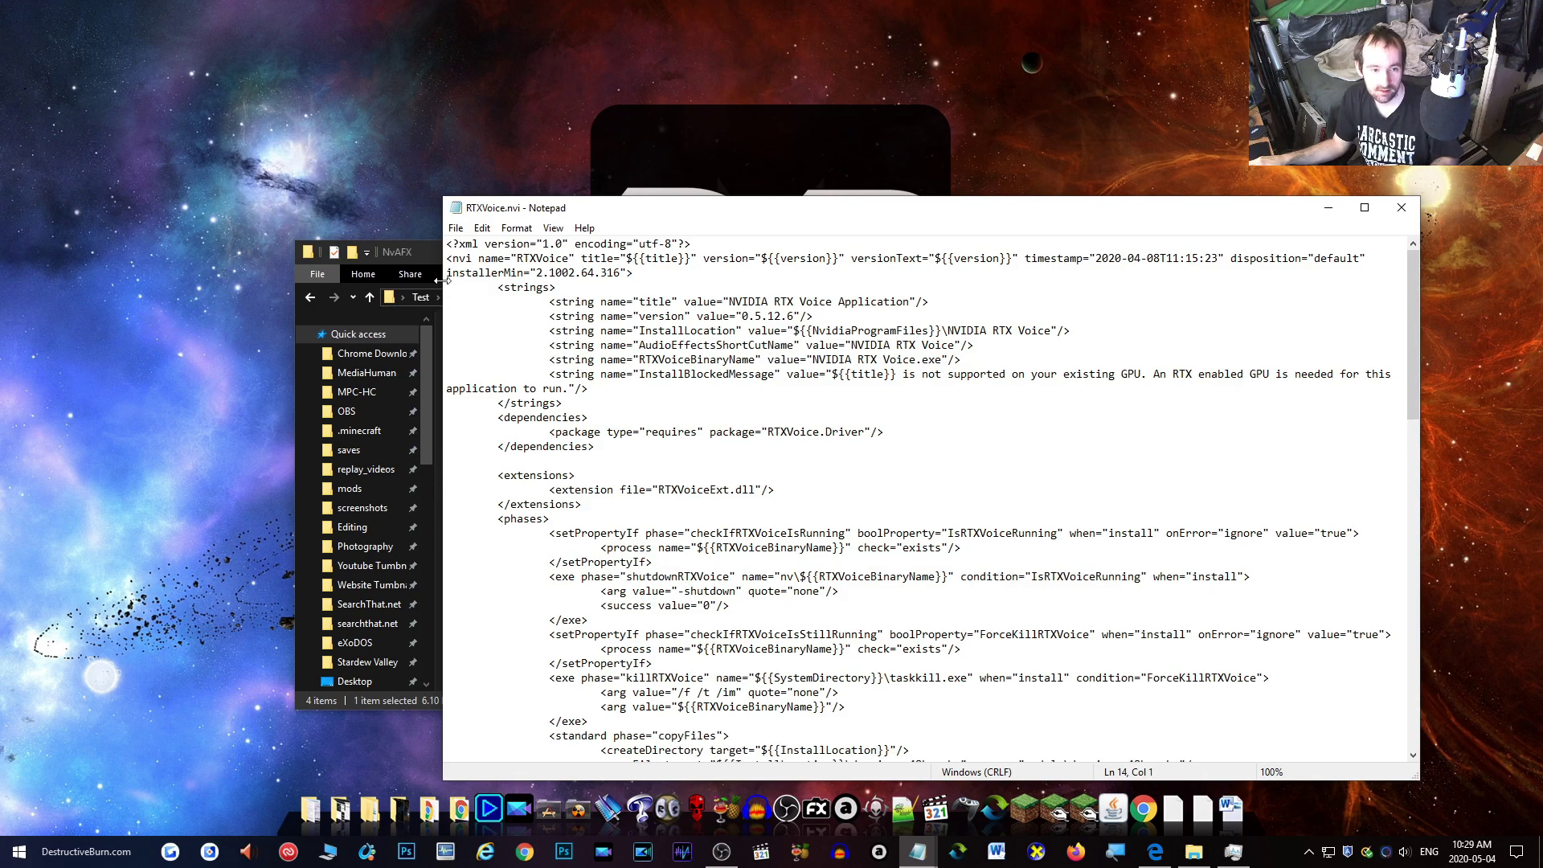
left_click(455, 228)
left_click(487, 291)
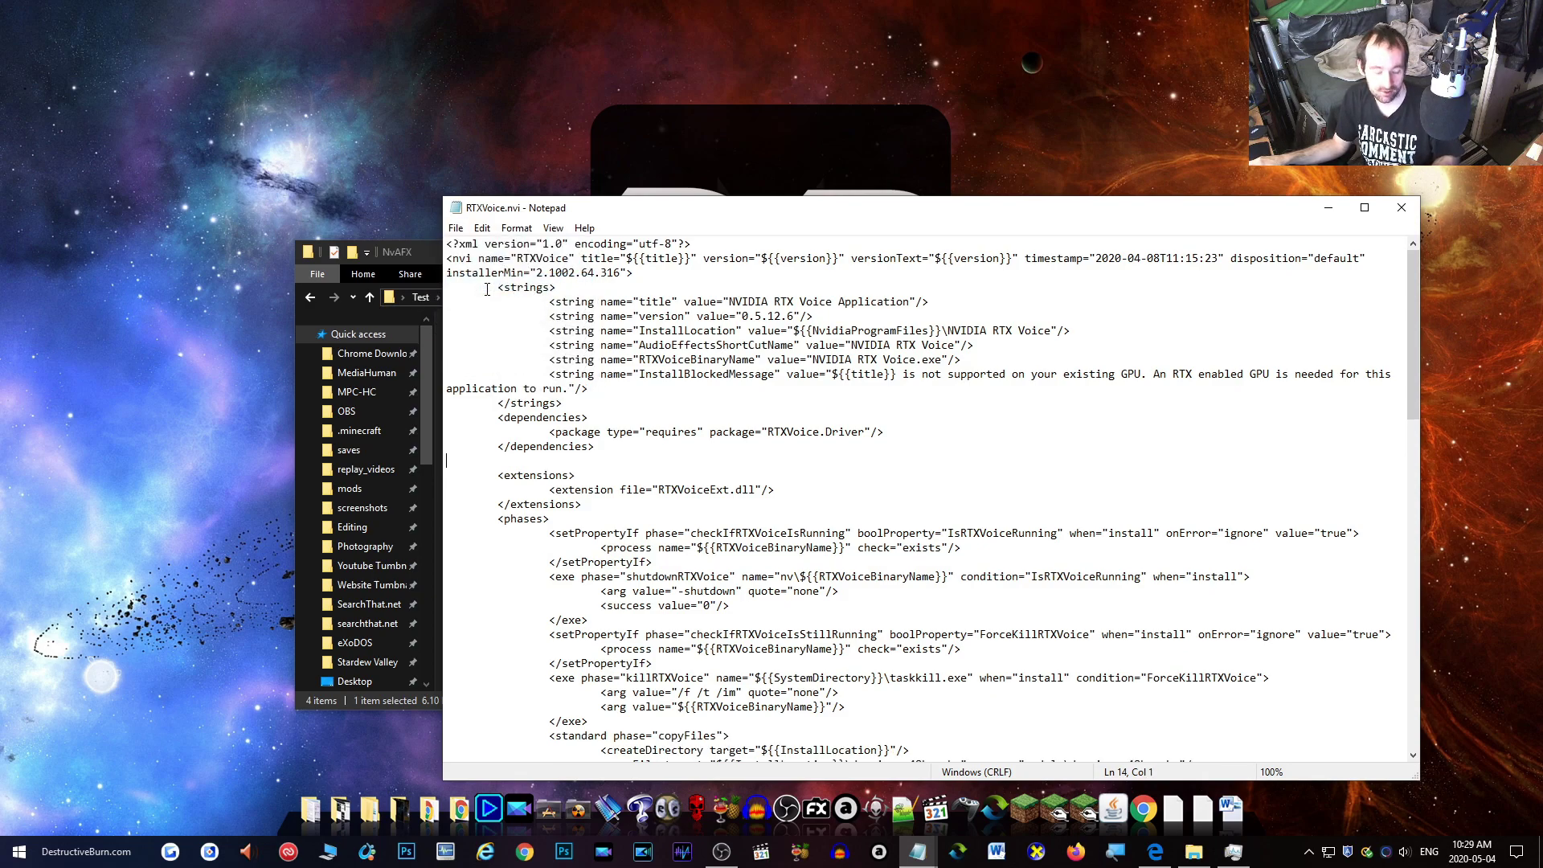
left_click(1401, 207)
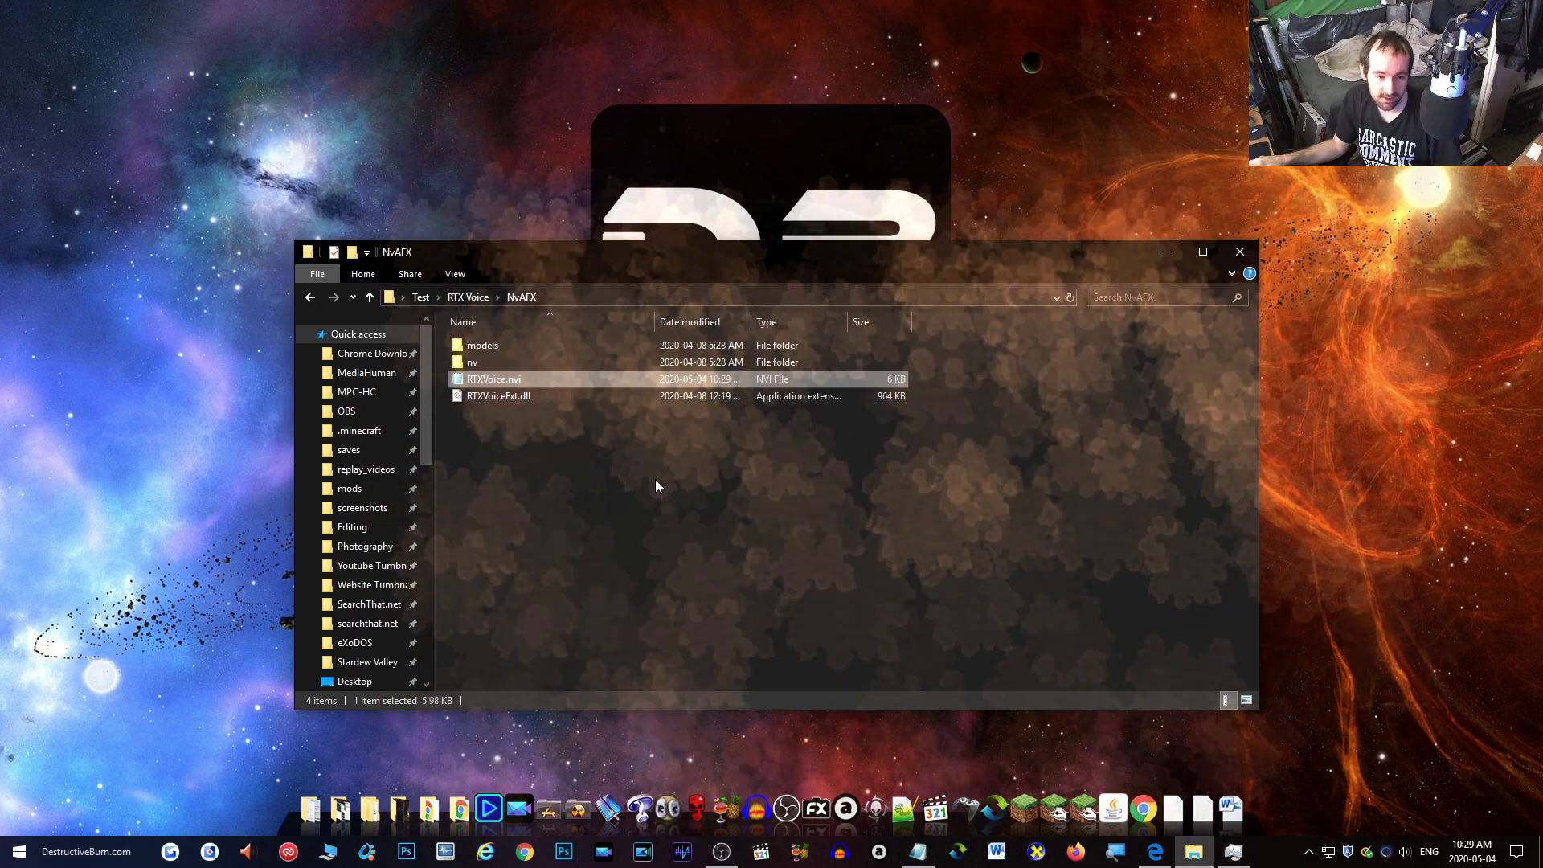
Run setup.exe from the RTX Voice folder and accept the license agreement to install NVIDIA RTX Voice
left_click(456, 297)
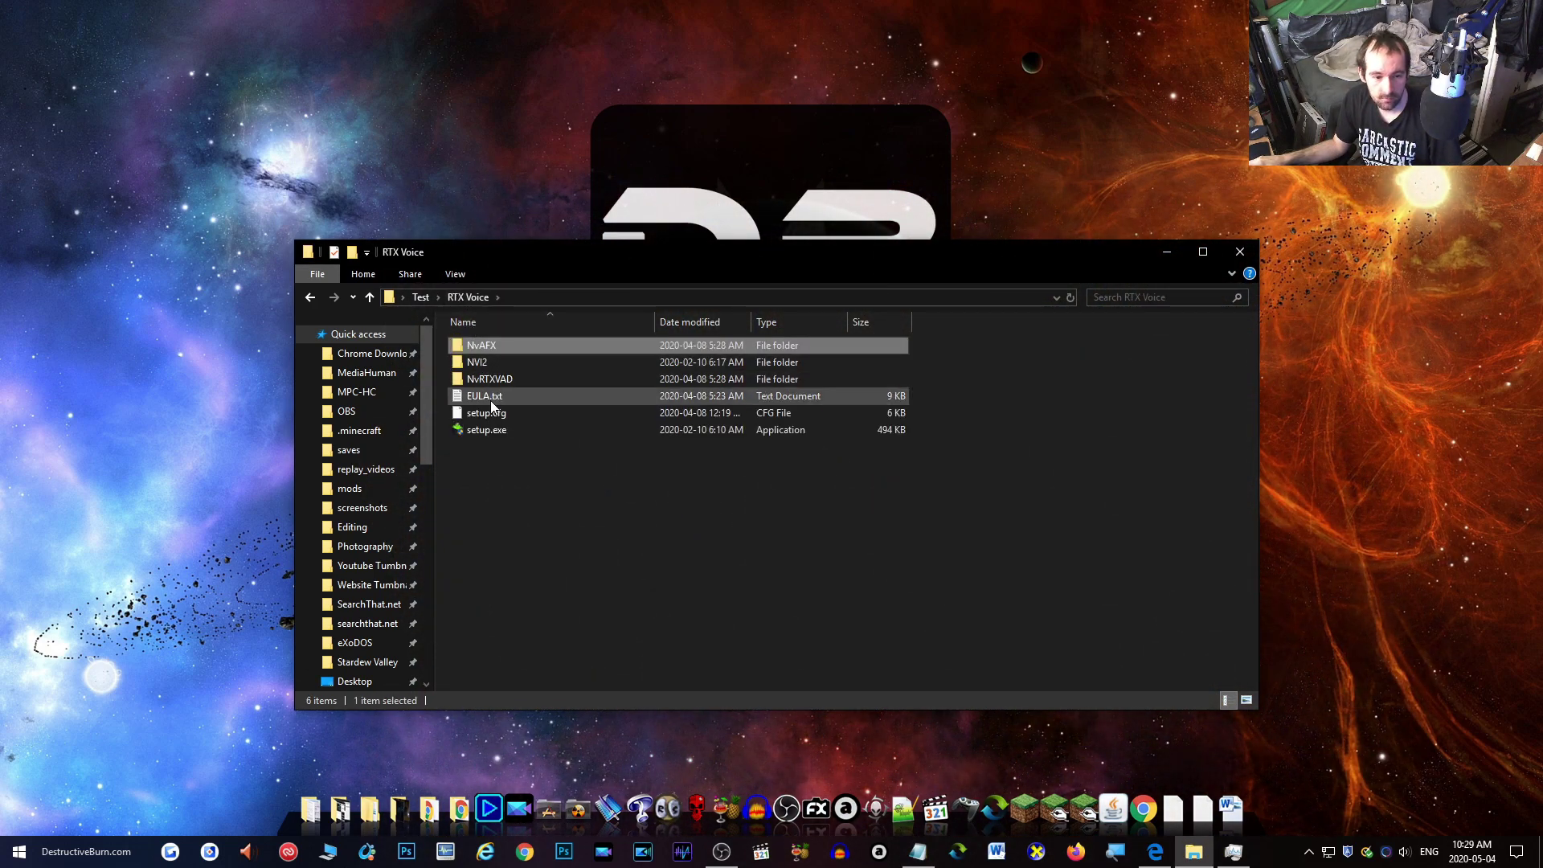
double_click(484, 431)
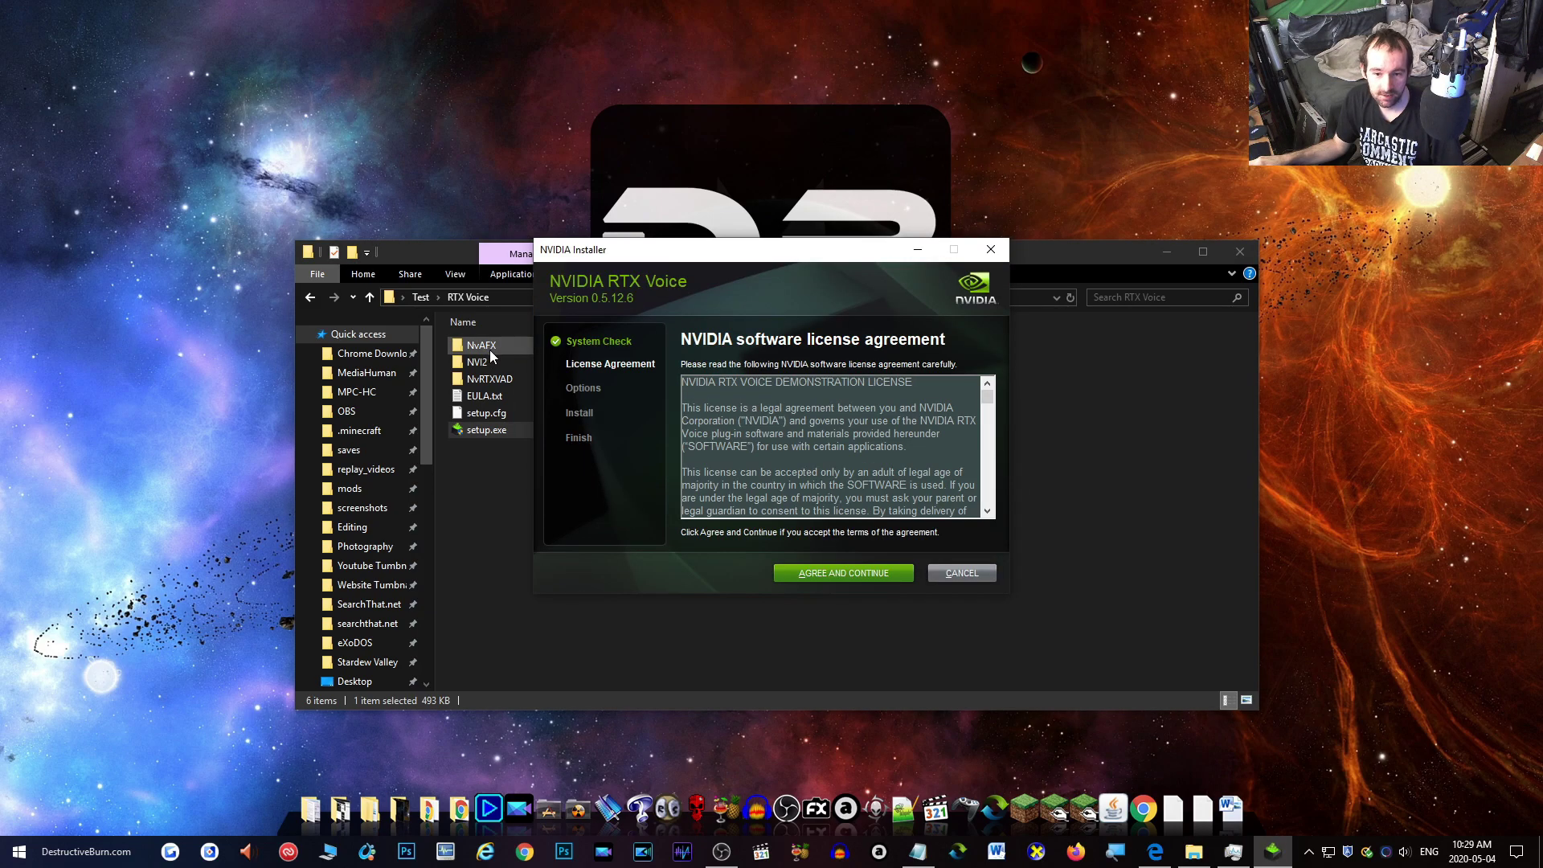
left_click(849, 577)
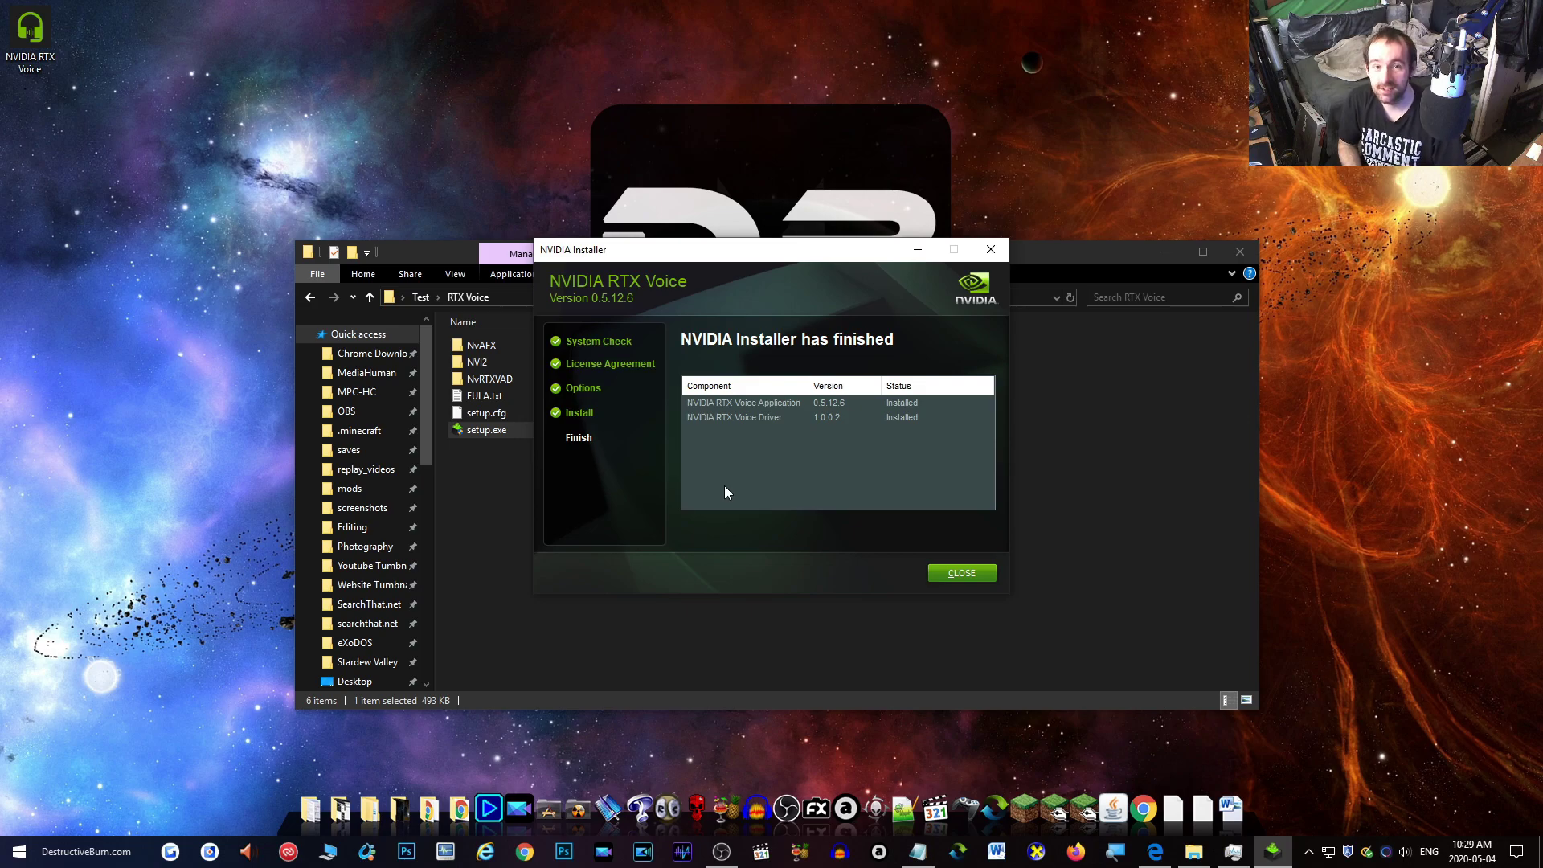
Close the finished NVIDIA installer and set the graphics card's fan speed to 100% in MSI Afterburner
left_click(962, 572)
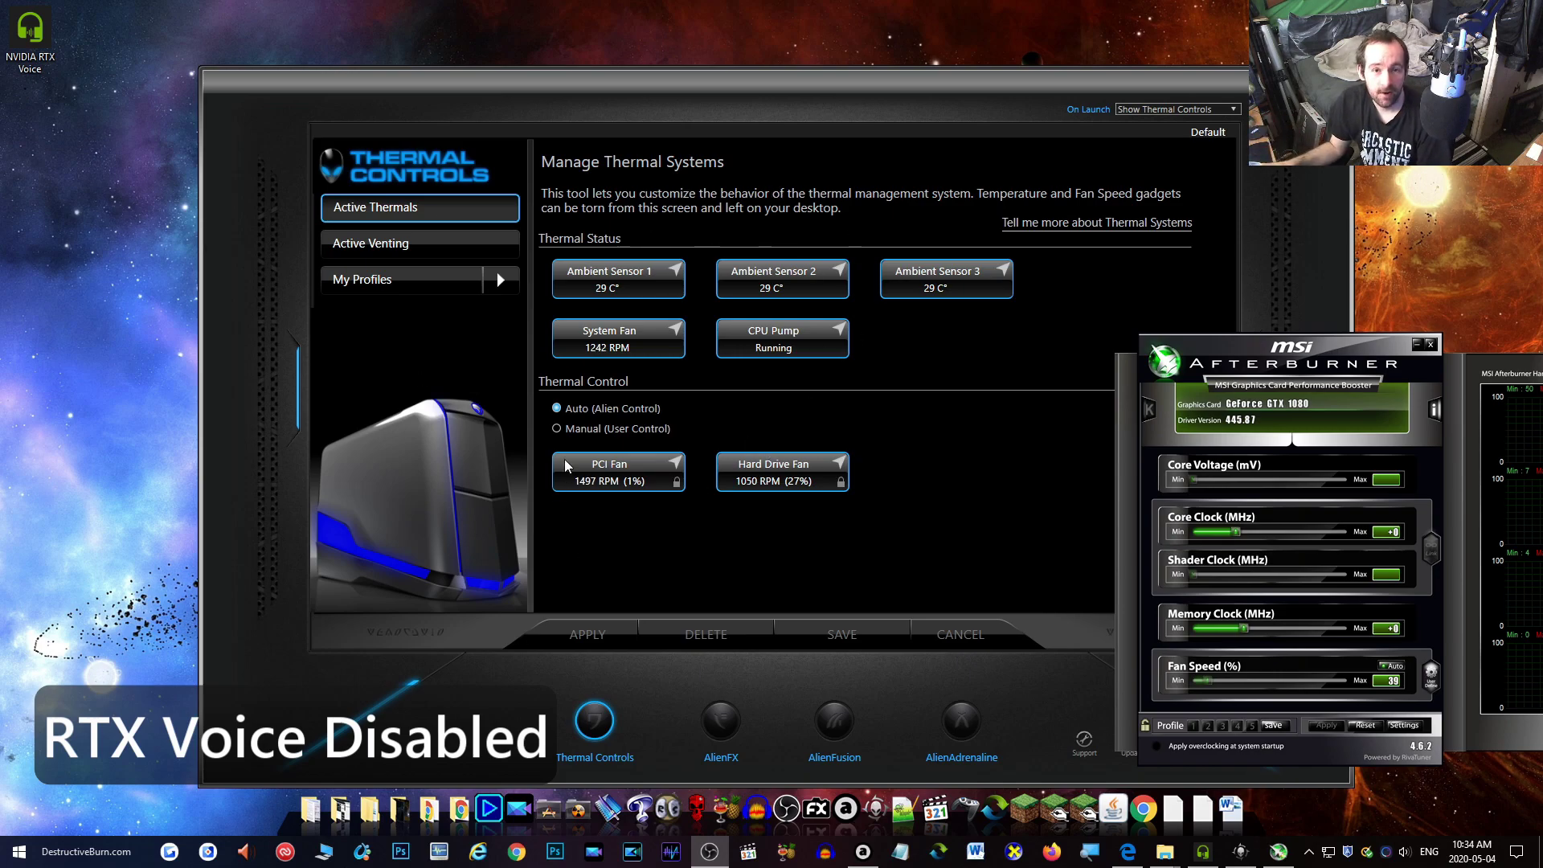
left_click_drag(1311, 346, 1208, 347)
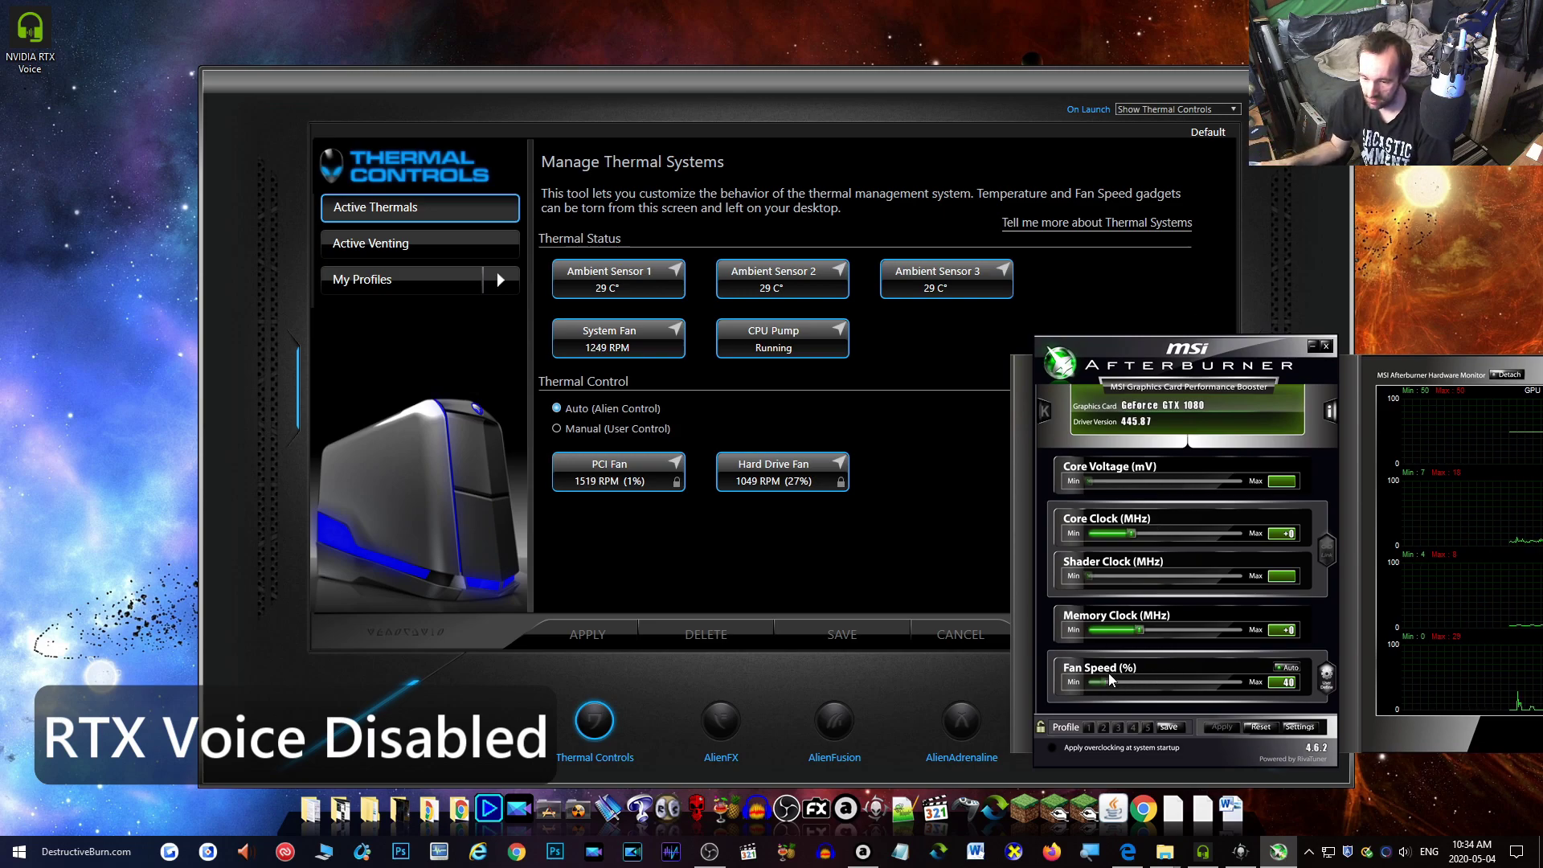
left_click_drag(1106, 678, 1122, 682)
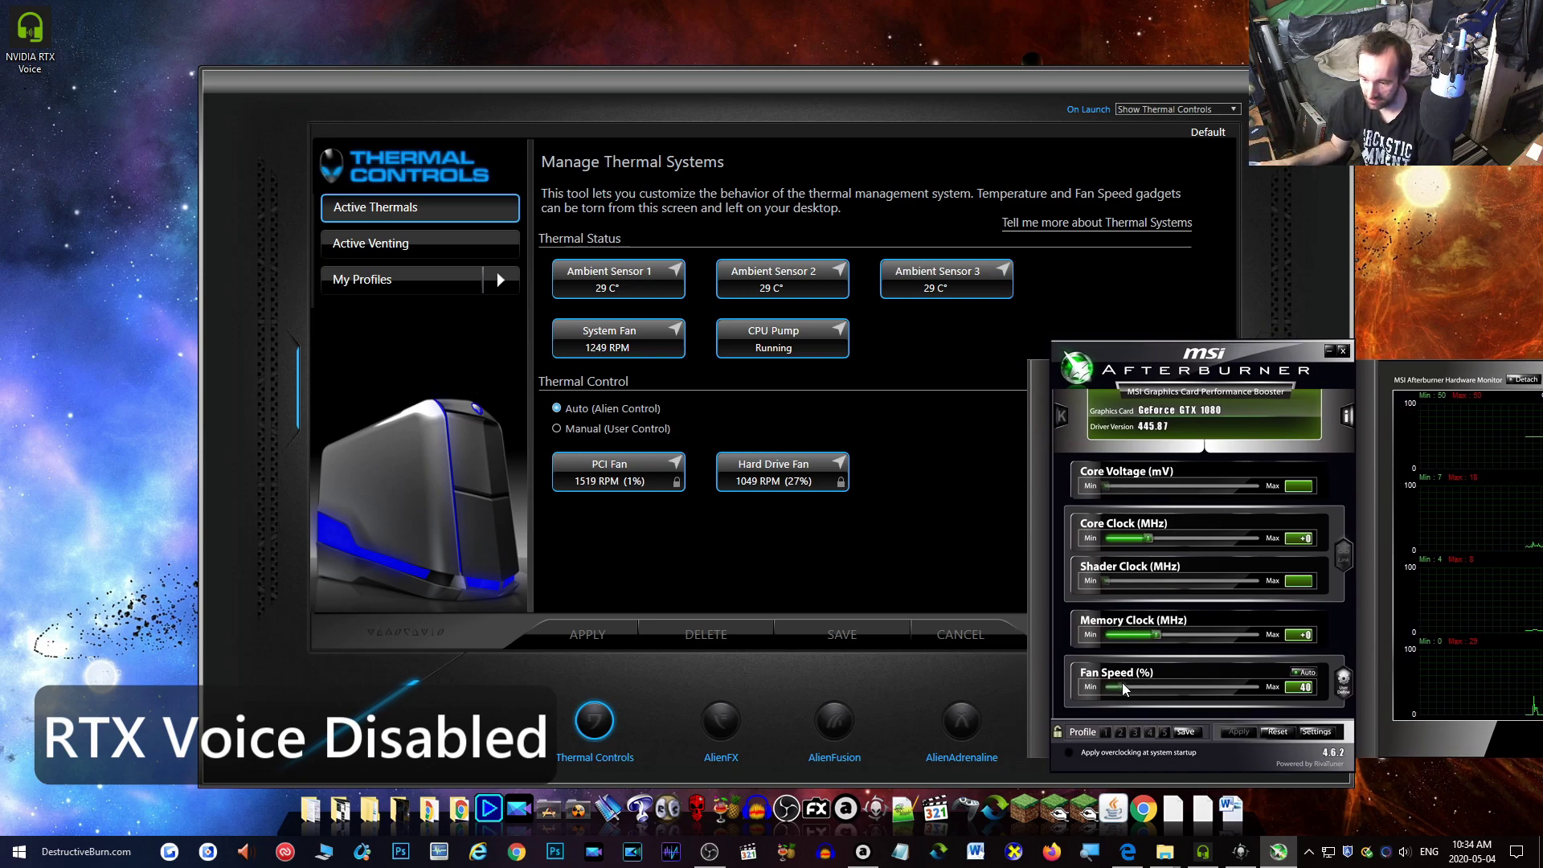
left_click(1316, 675)
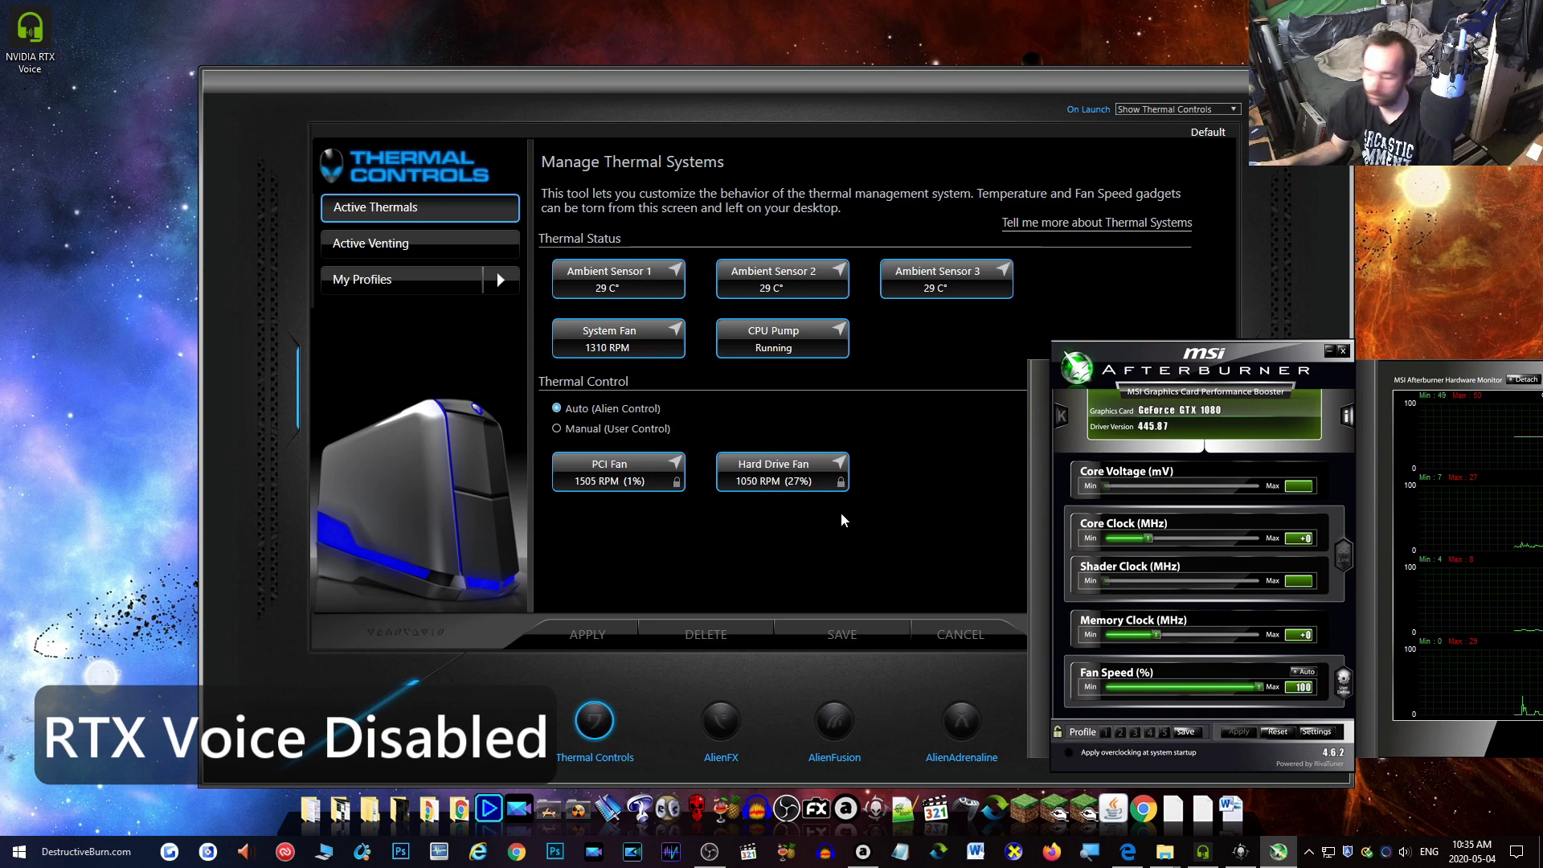
In Alienware Thermal Controls, set the PCI Fan and Hard Drive Fan to a fixed 100% and apply the settings
left_click(611, 474)
left_click_drag(643, 275, 925, 302)
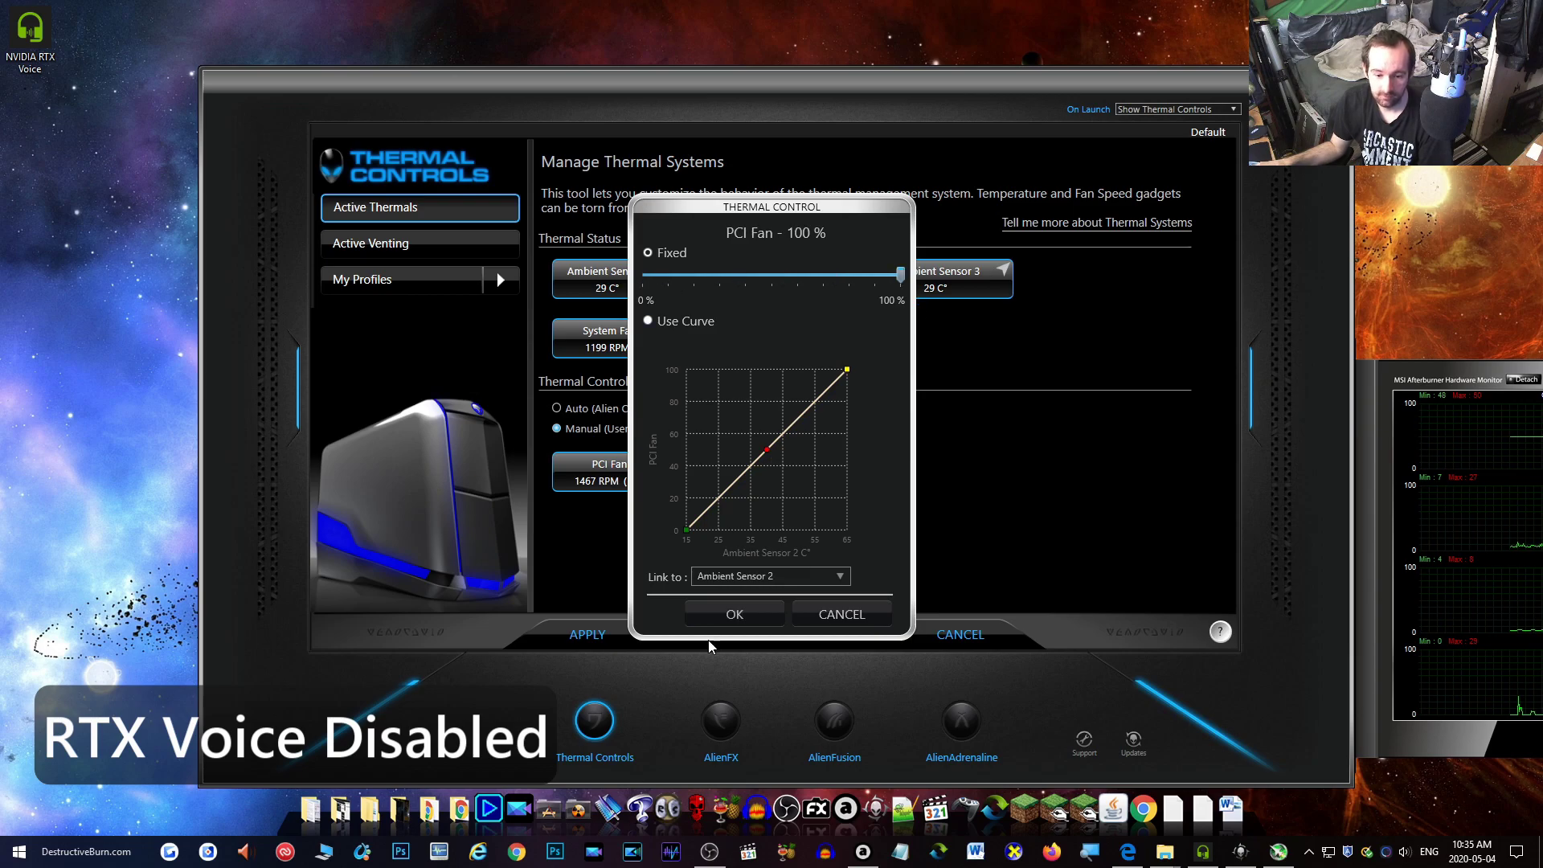
left_click(734, 614)
left_click(770, 480)
left_click_drag(647, 275, 877, 285)
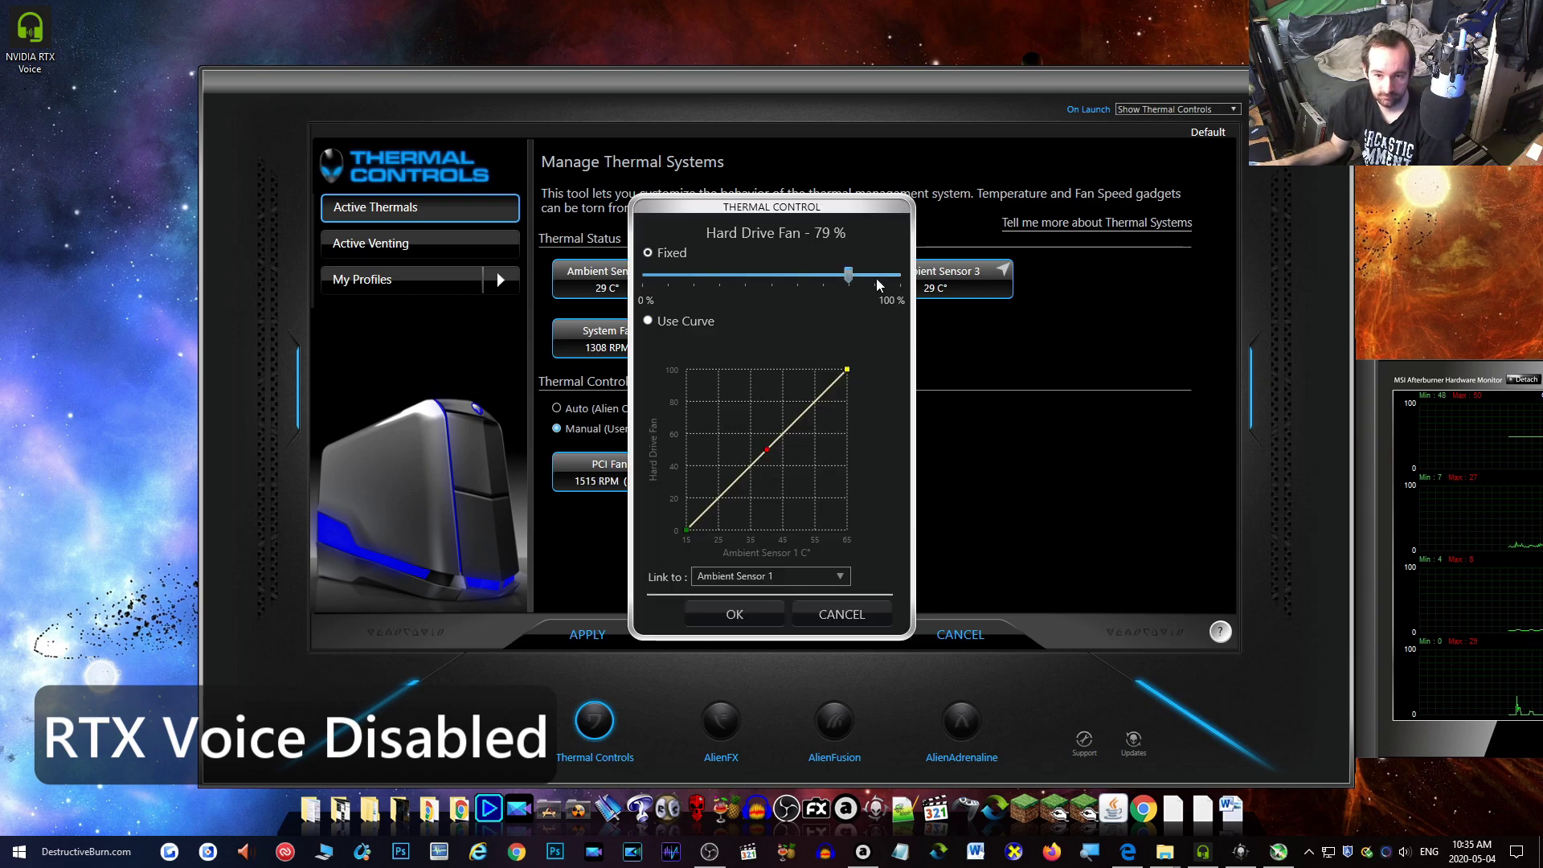
left_click(734, 614)
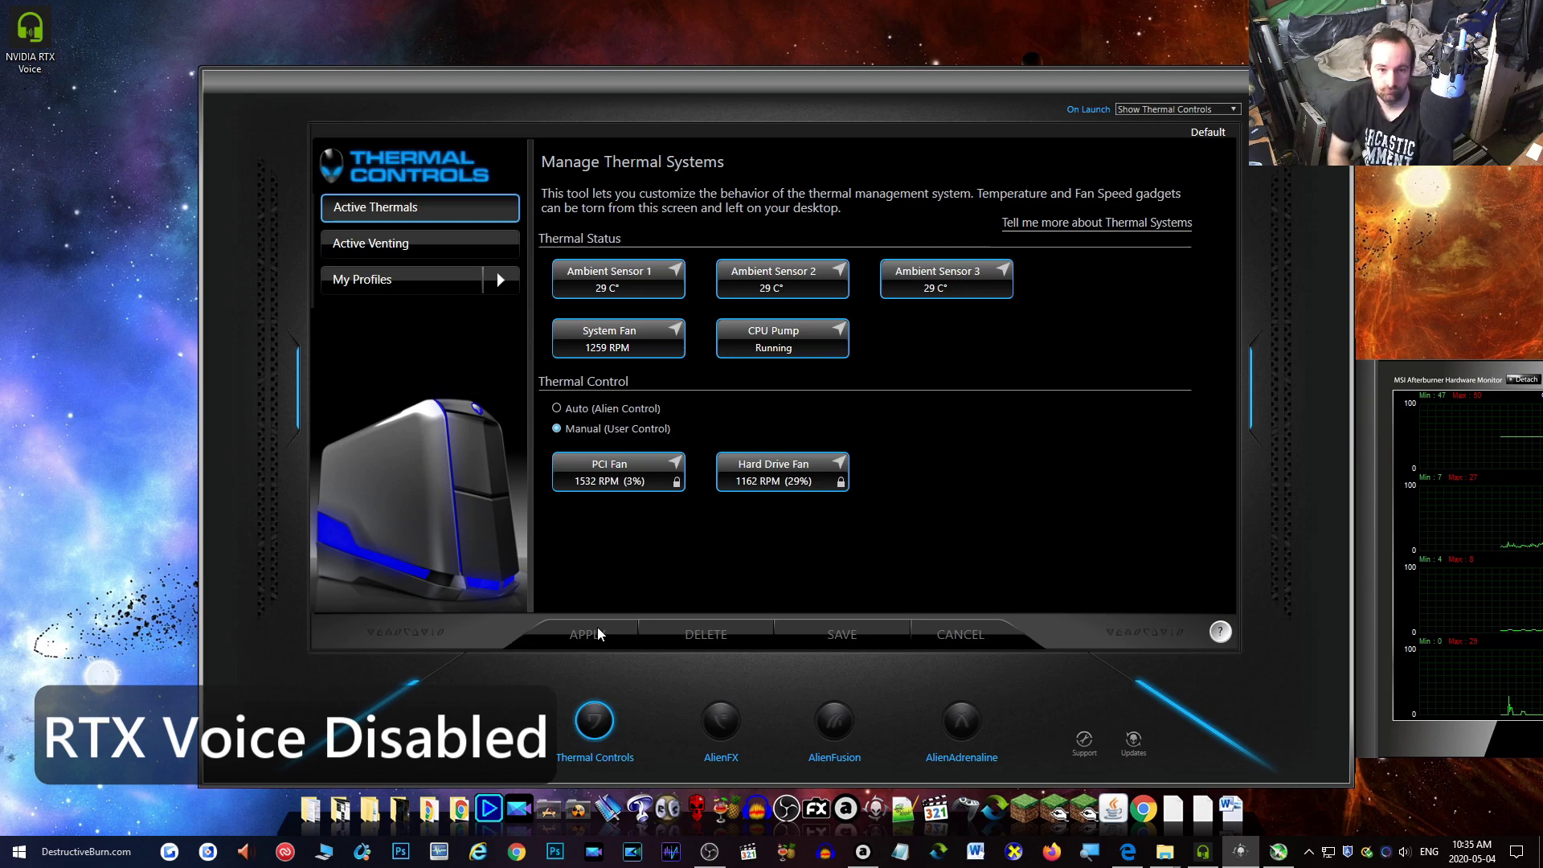
left_click(599, 634)
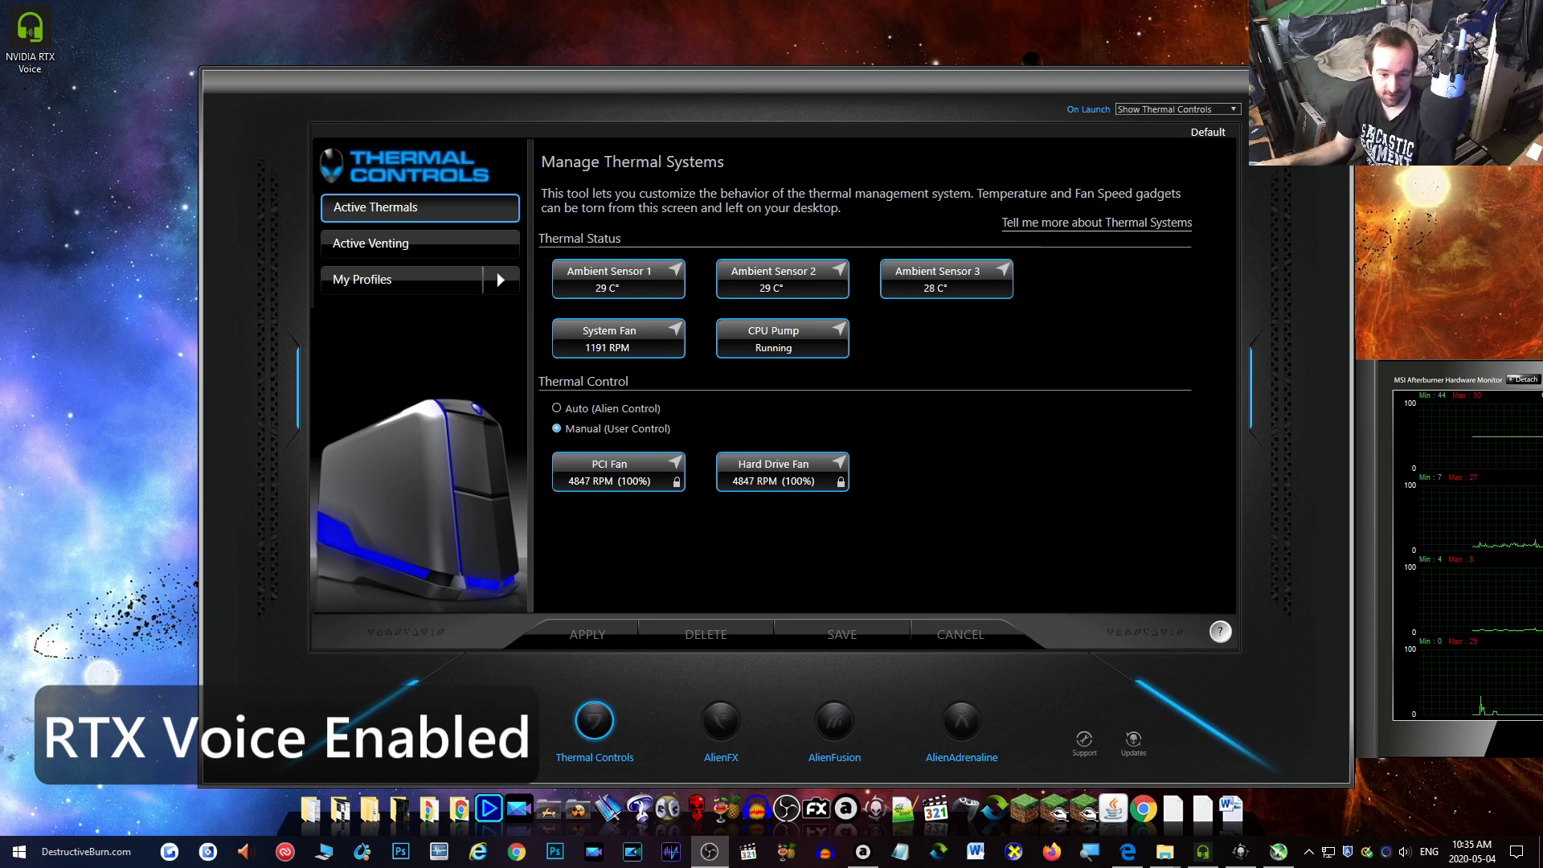
left_click(1371, 387)
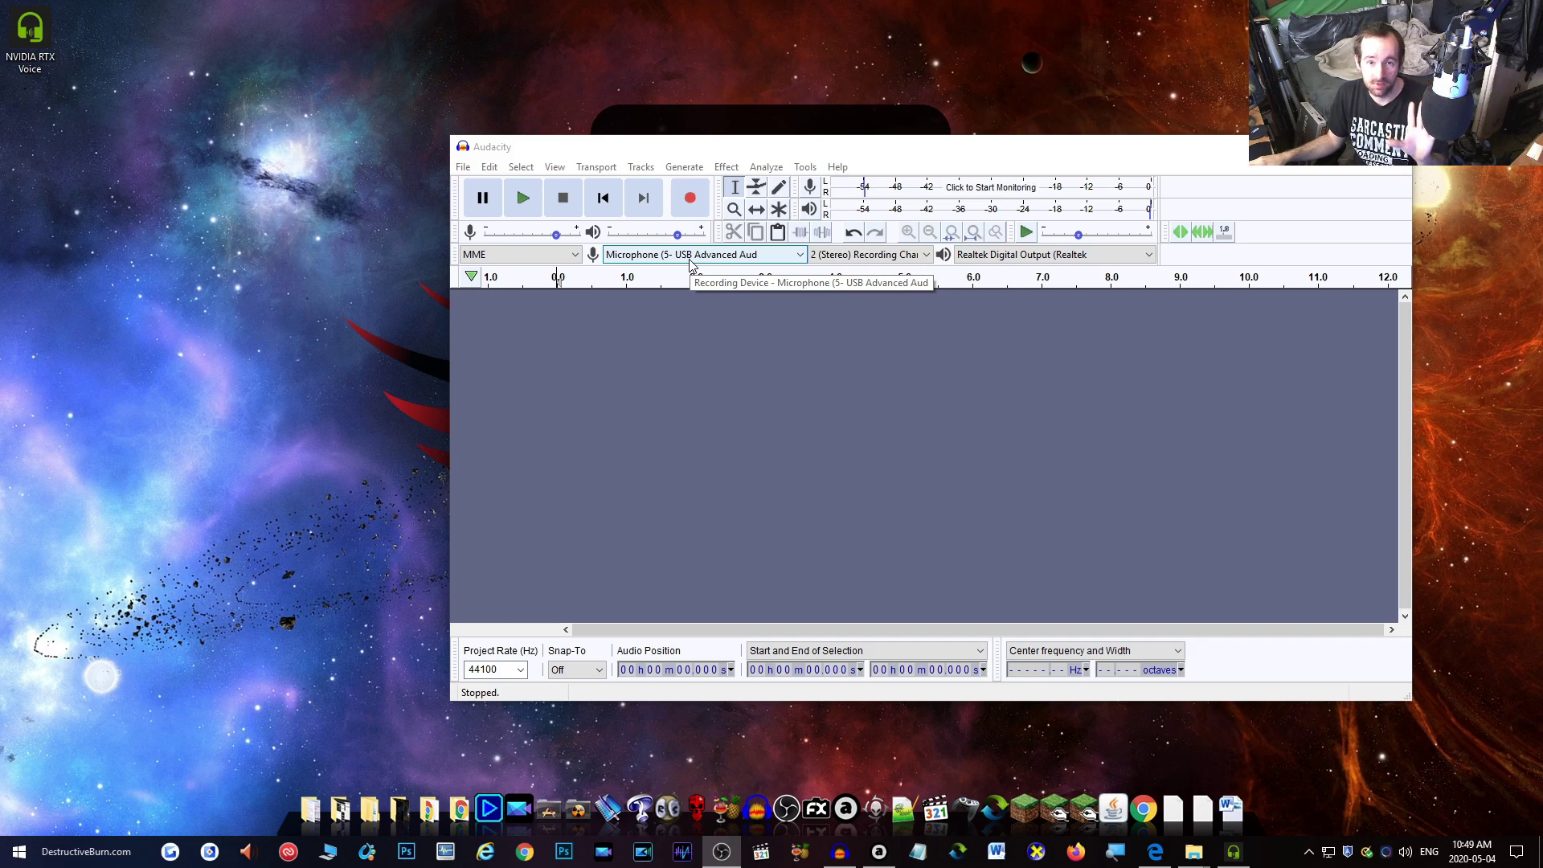
In Audacity, record a background-noise sample from the USB microphone, followed by one from Microphone (NVIDIA RTX Voice) on the same track
left_click(685, 200)
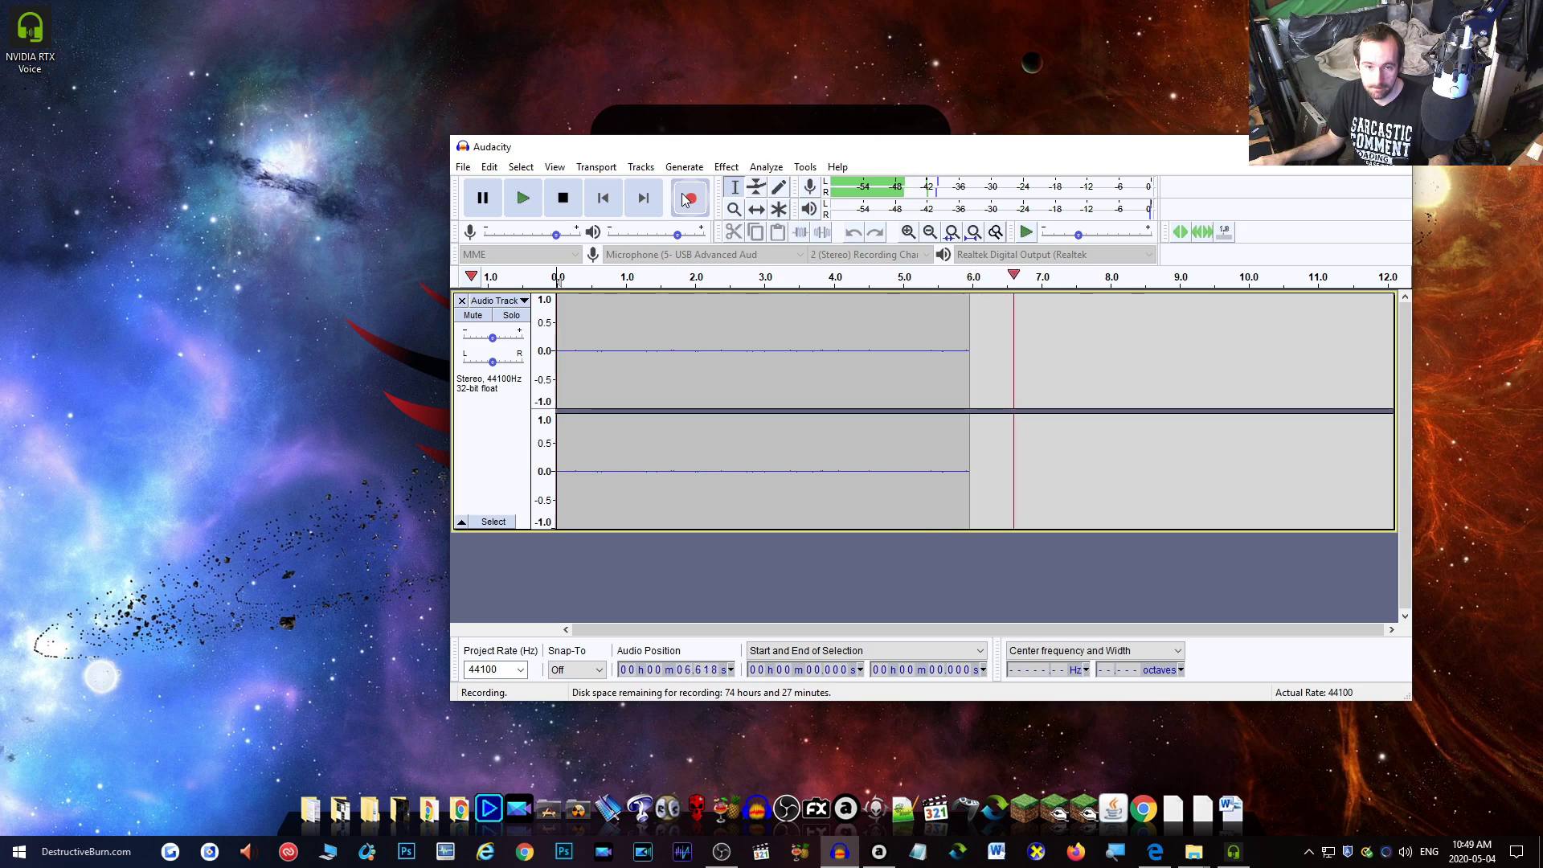
left_click(562, 198)
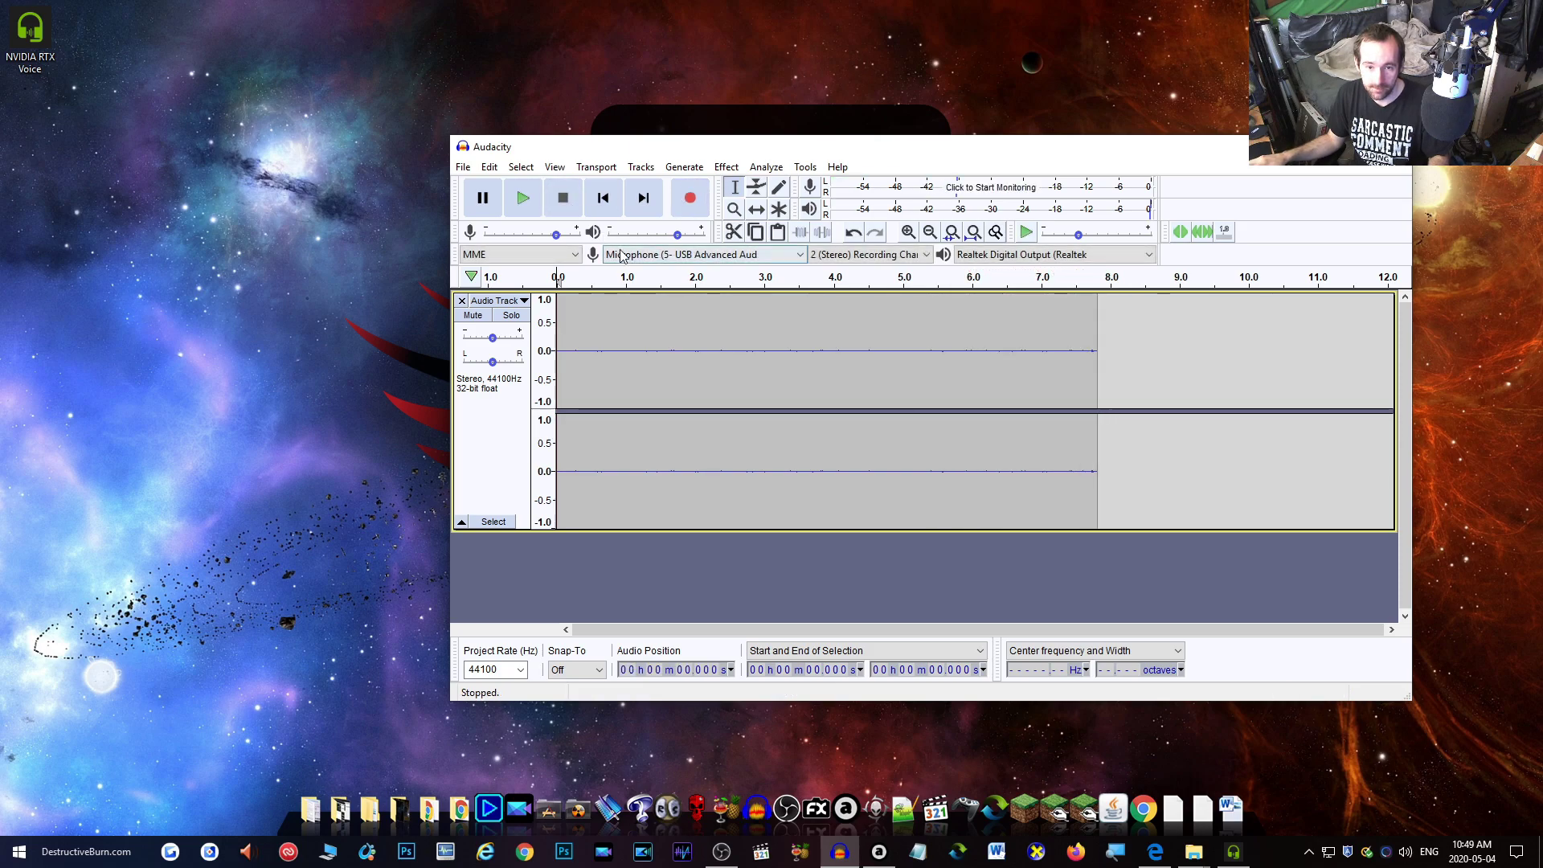
left_click(683, 254)
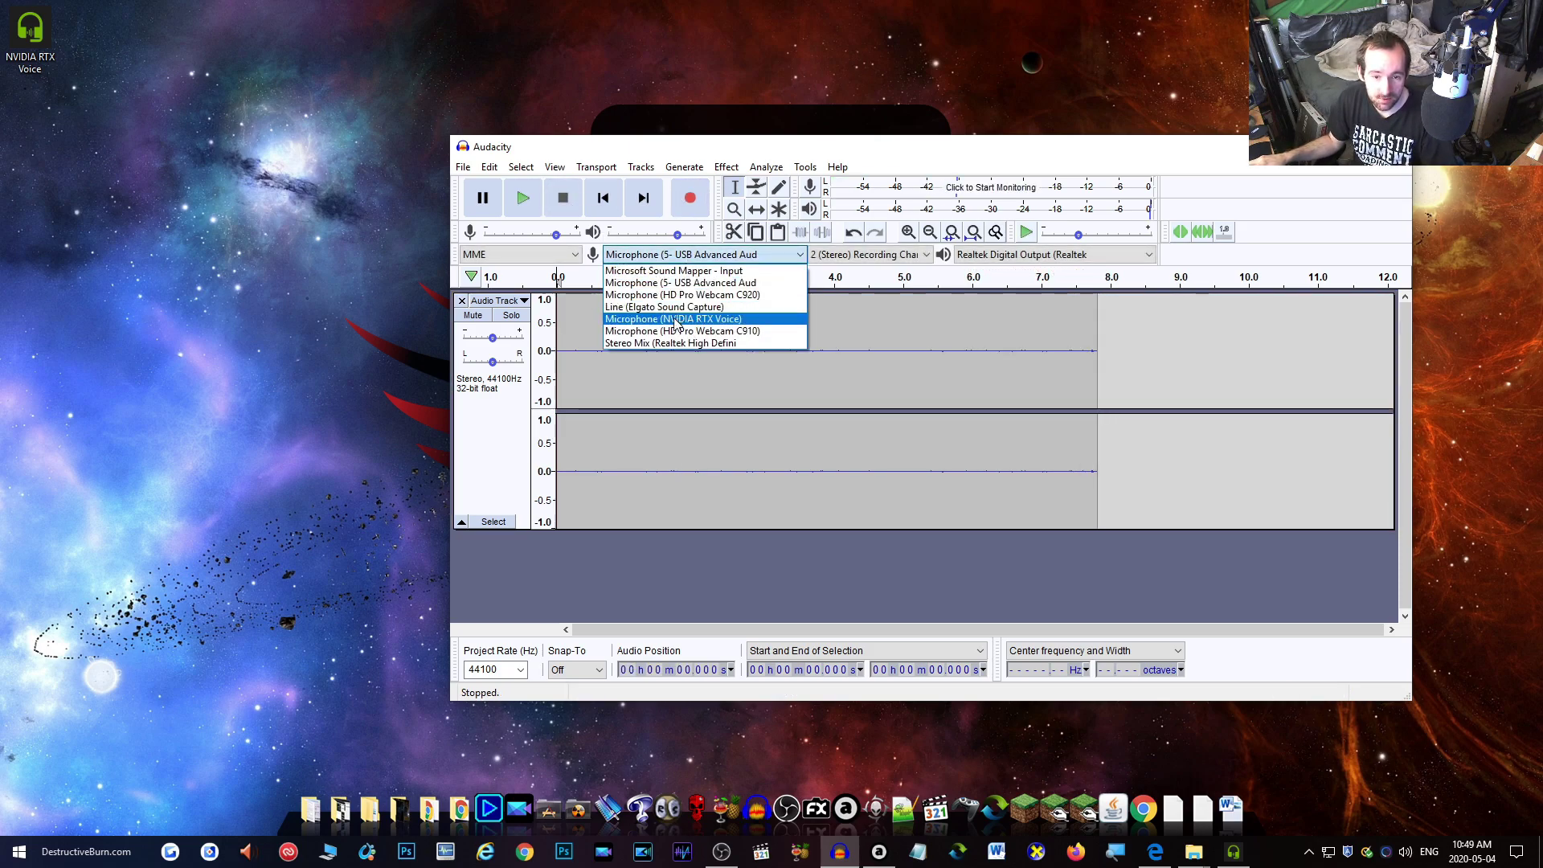
left_click(675, 319)
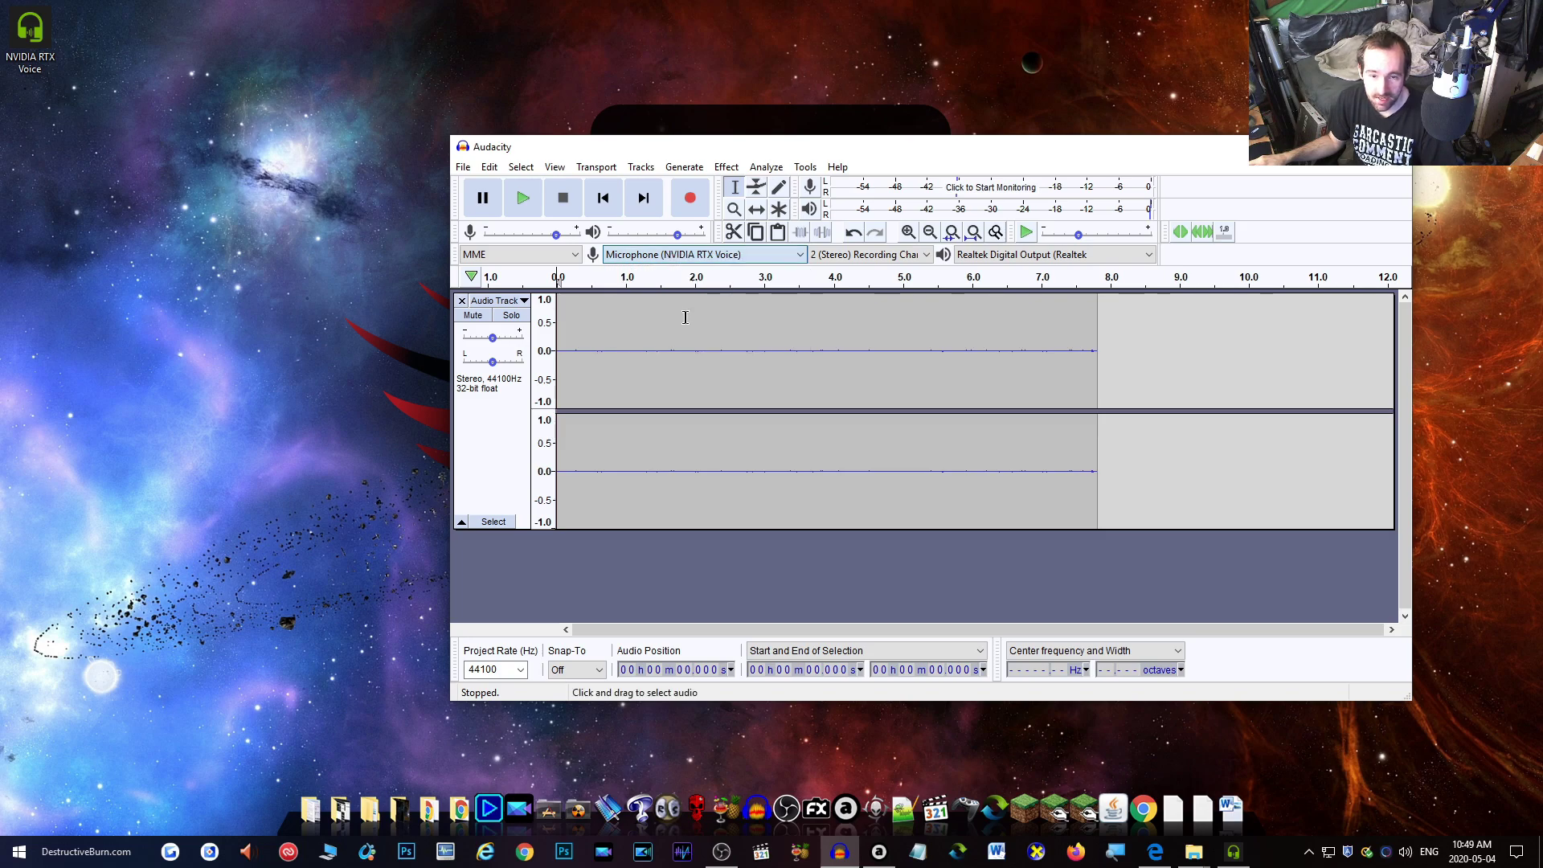
left_click(684, 195)
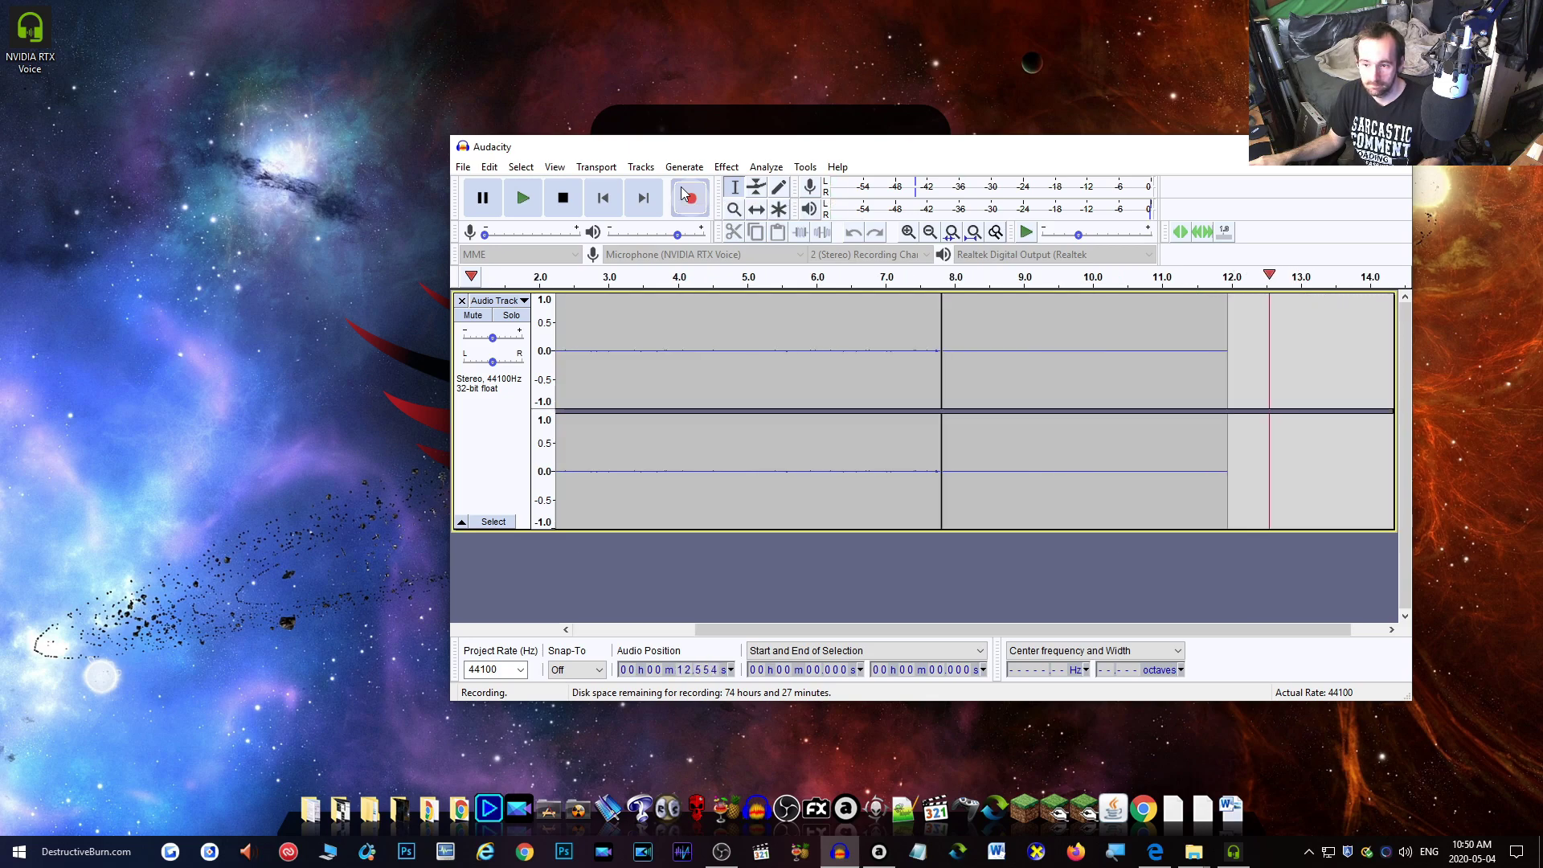
left_click(565, 198)
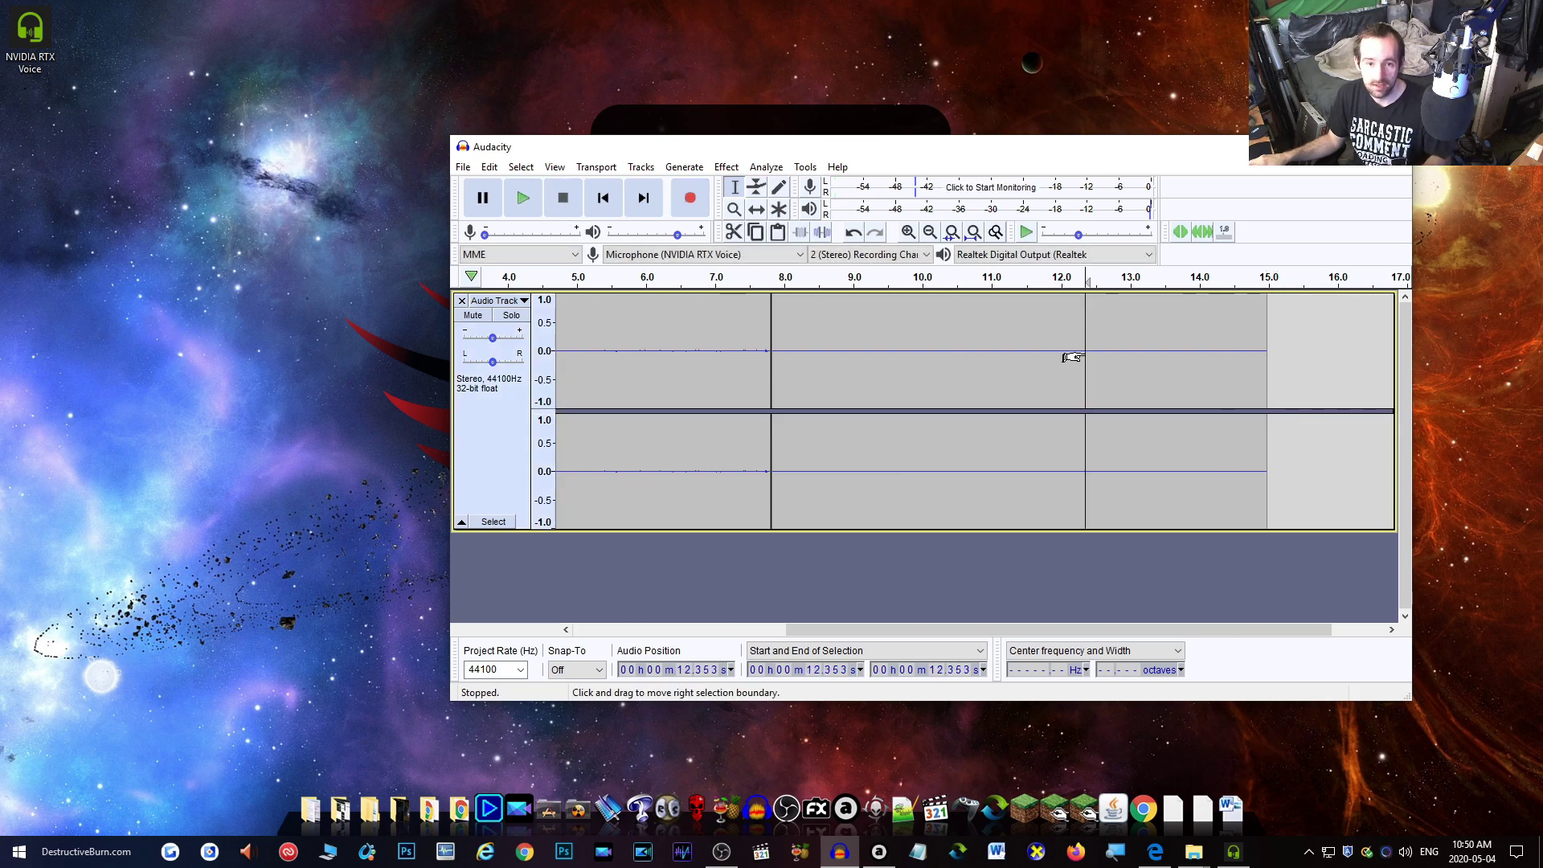
Amplify the whole track by 36.382 dB and play it from the beginning
key("ctrl+a")
left_click(725, 167)
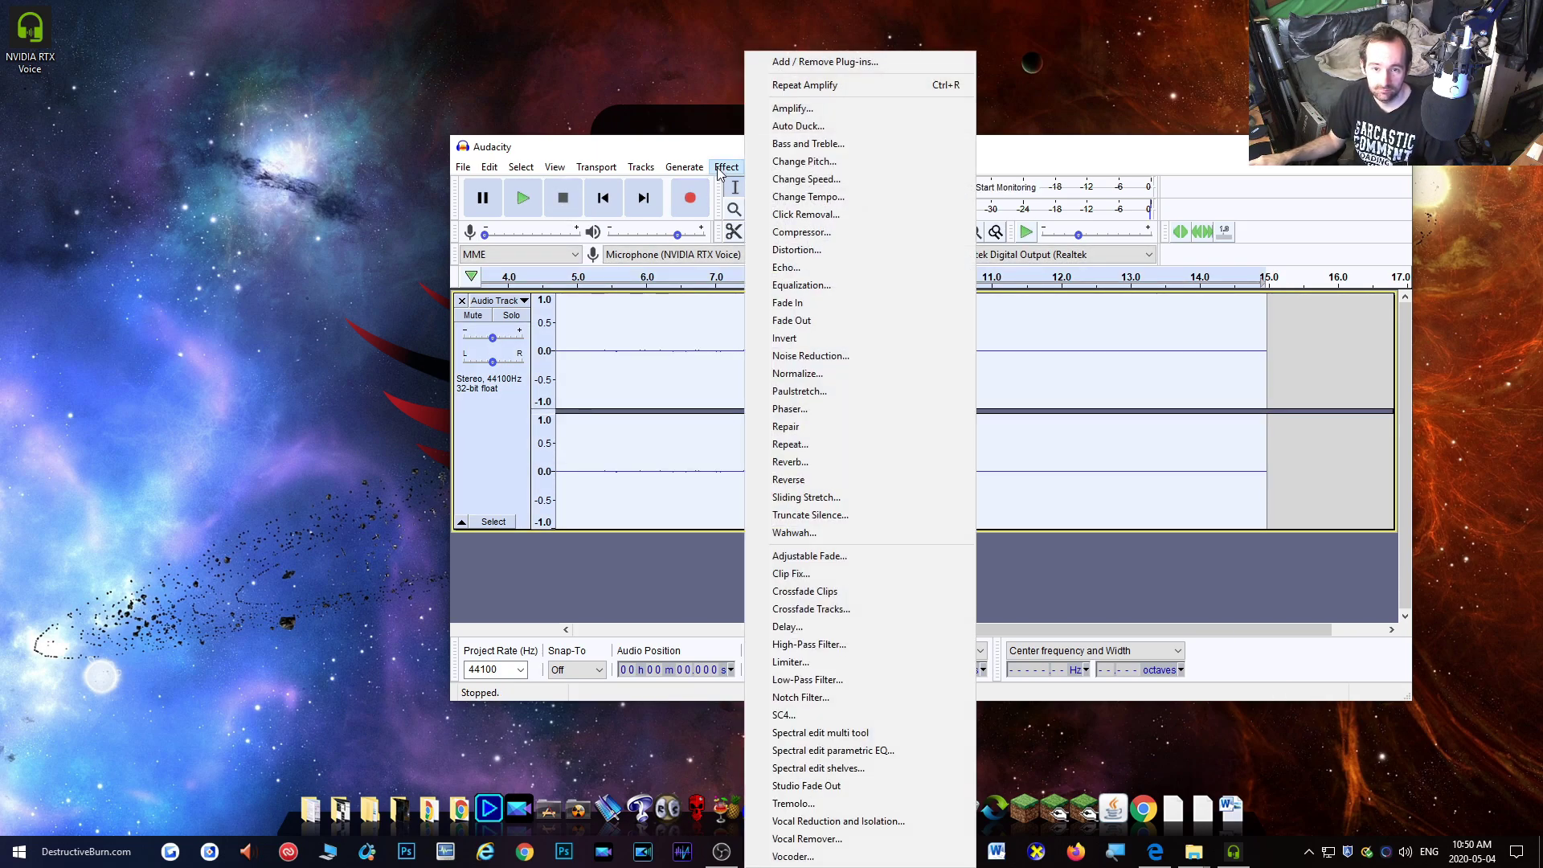
left_click(811, 115)
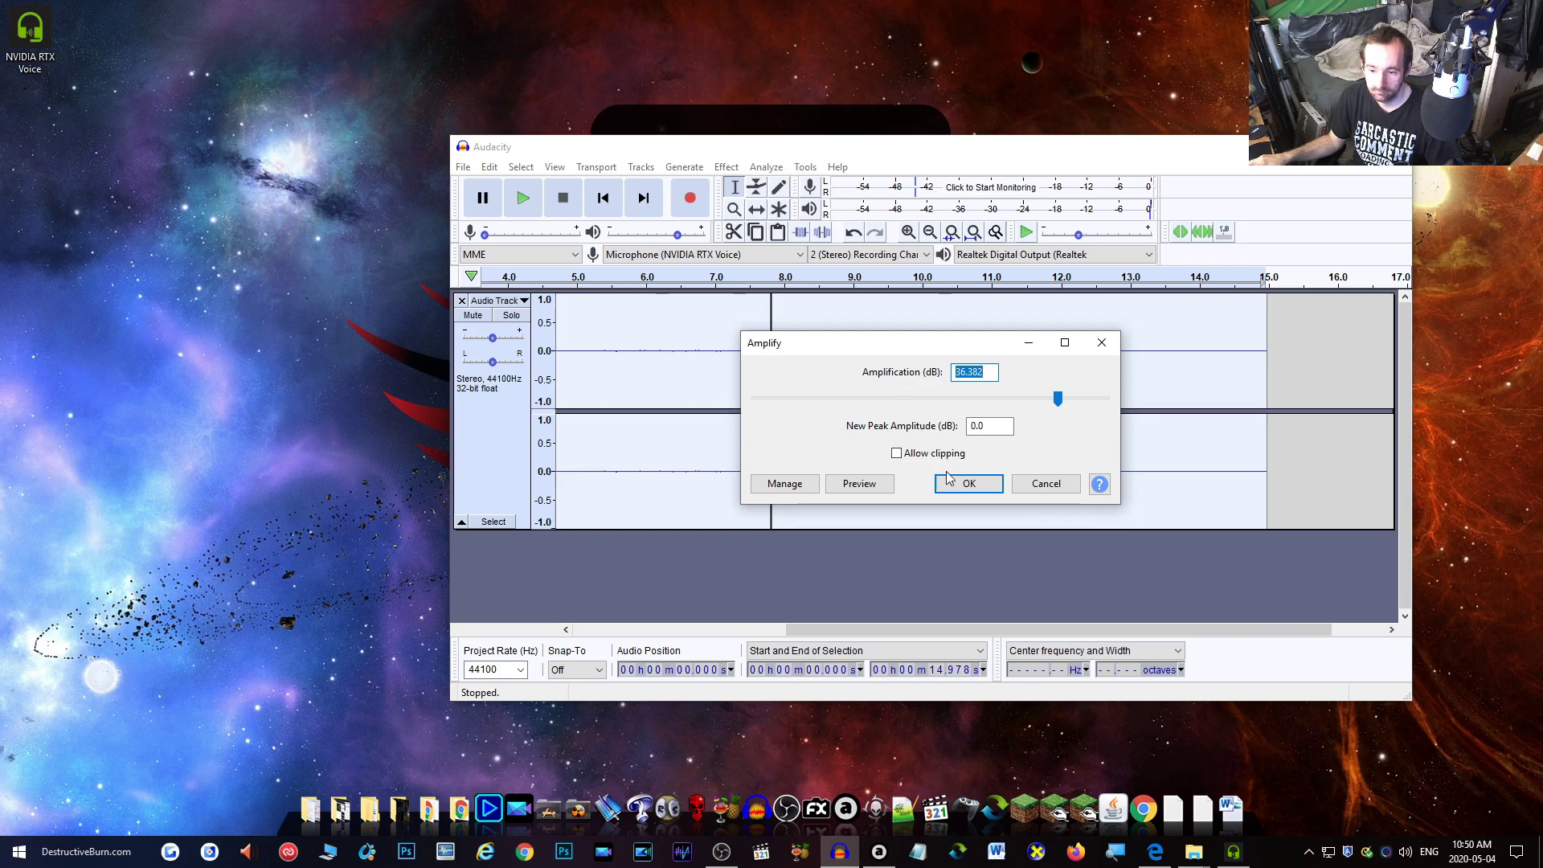
key("Return")
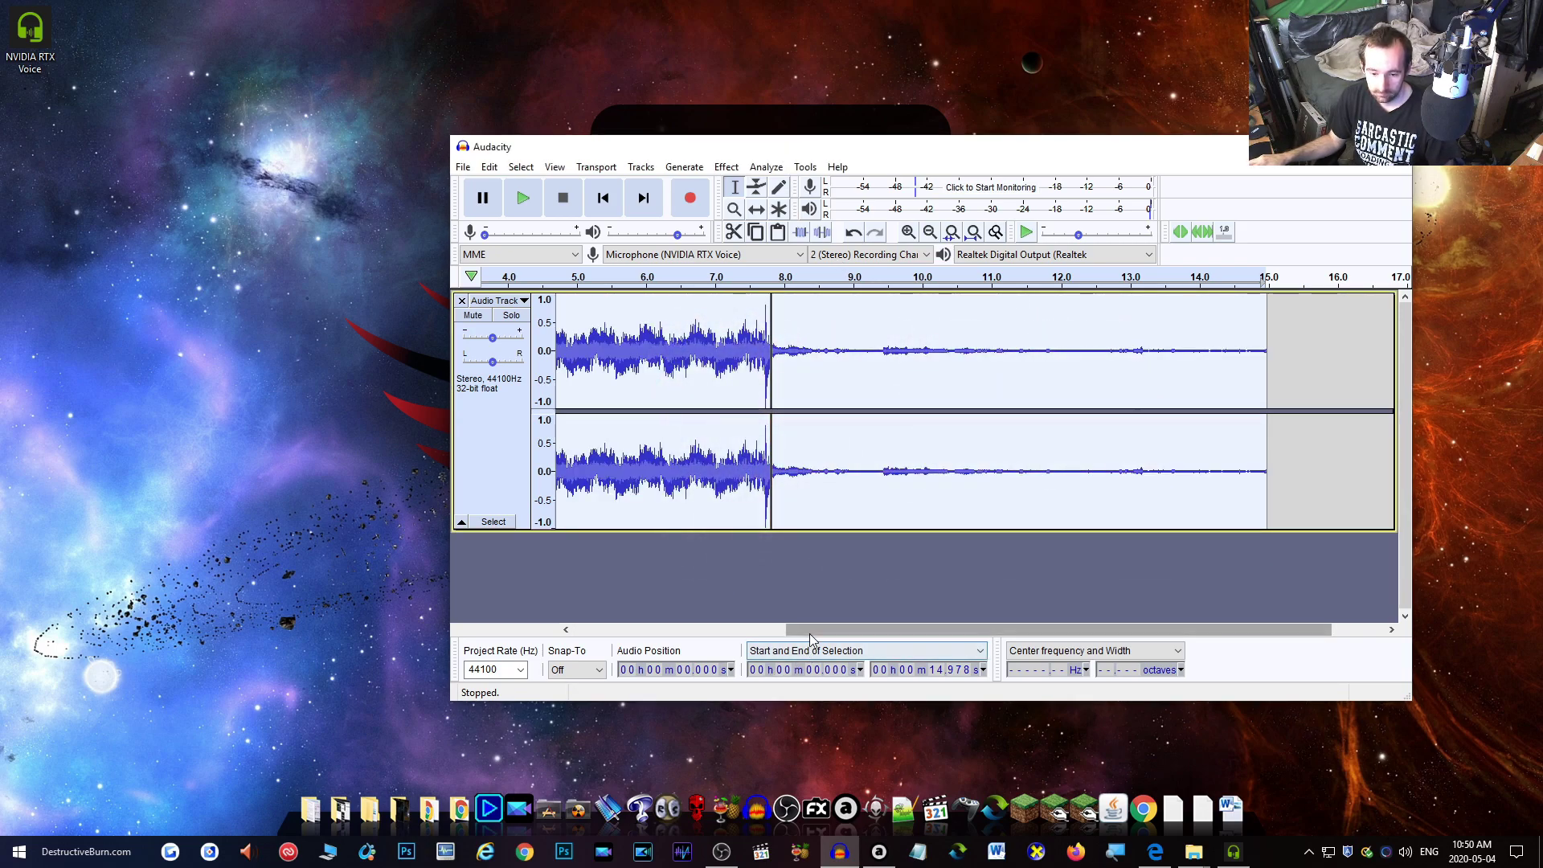
left_click_drag(808, 633, 656, 627)
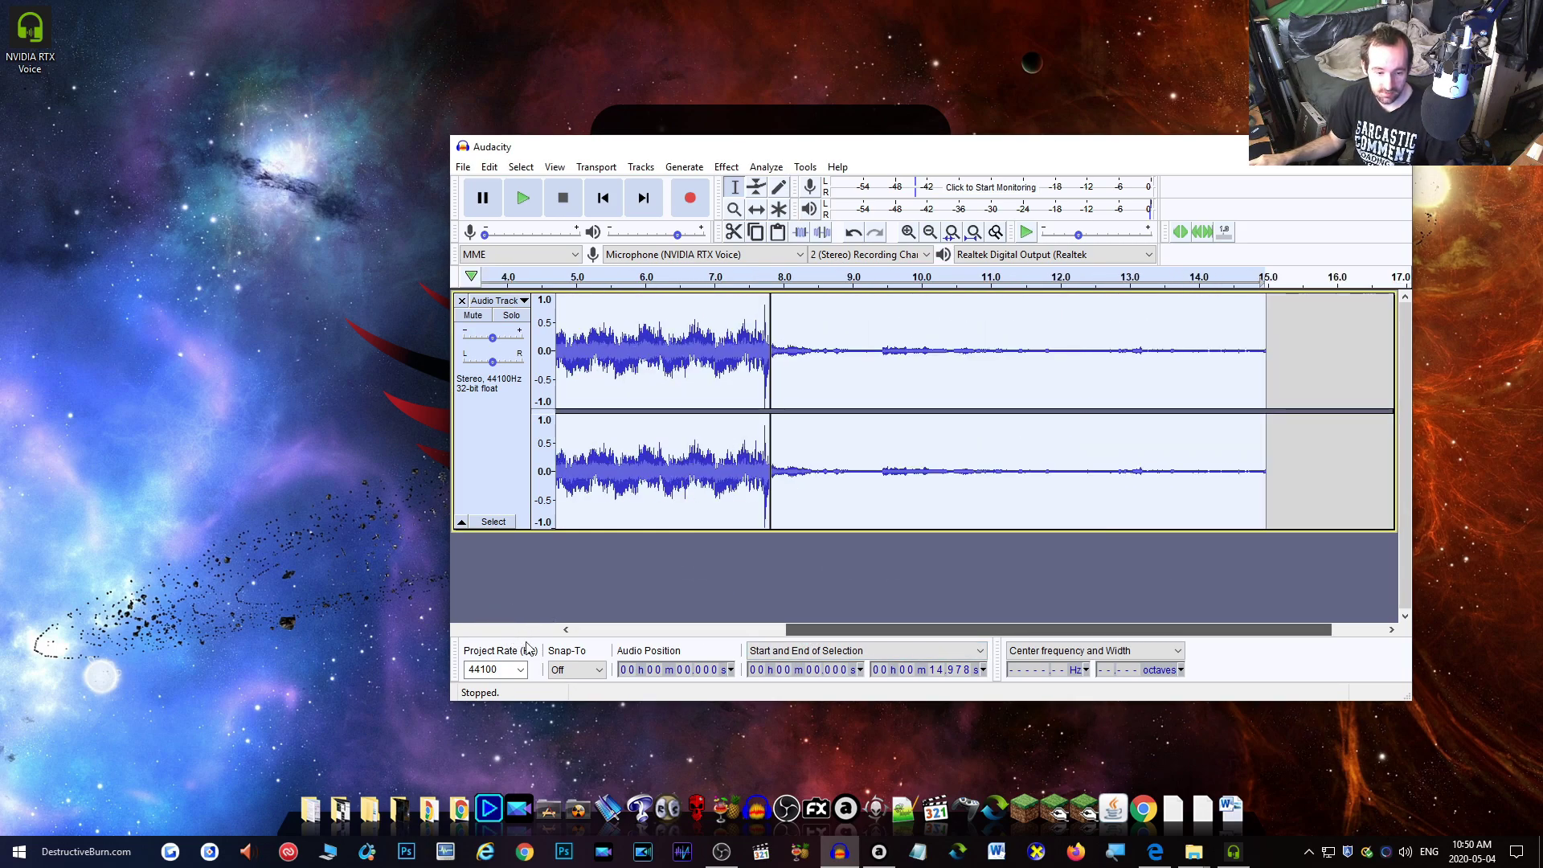
key("Home")
left_click(523, 206)
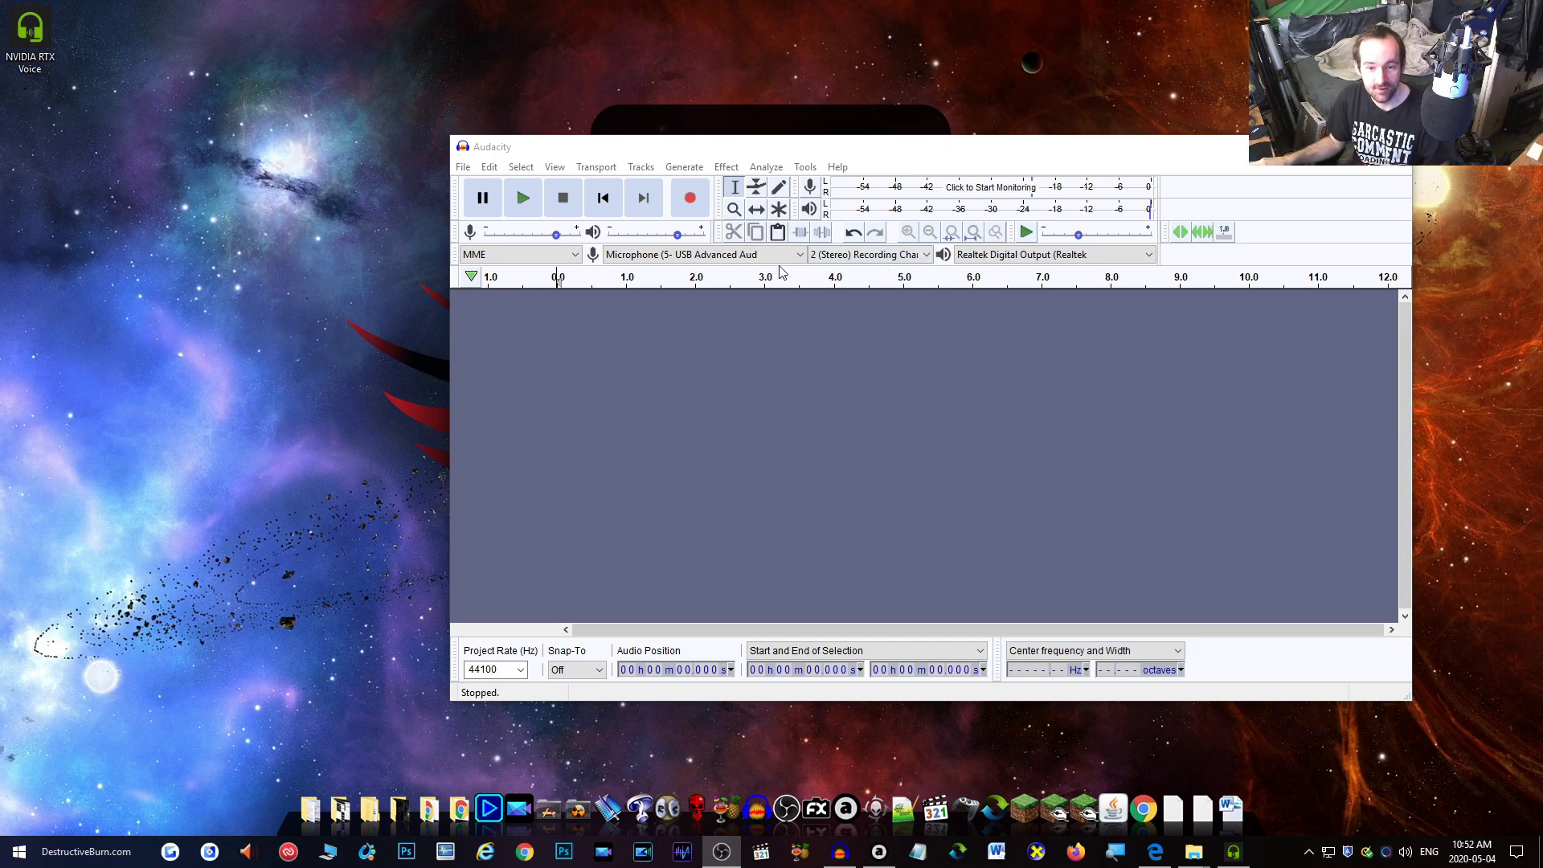
On the empty project, record a second comparison sample with the USB microphone and continue it with Microphone (NVIDIA RTX Voice)
left_click(685, 197)
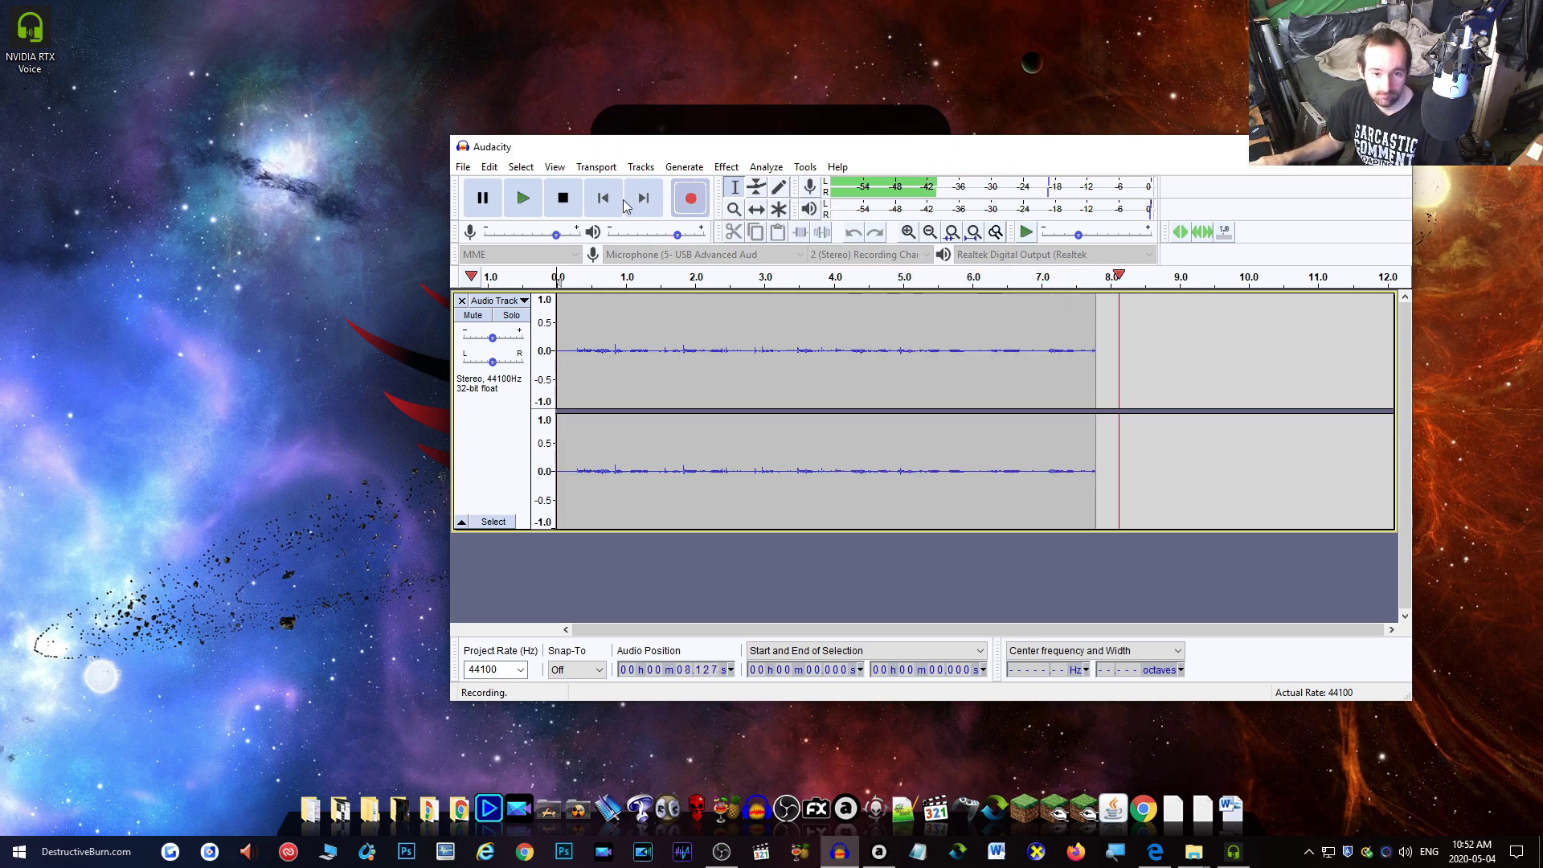
left_click(634, 255)
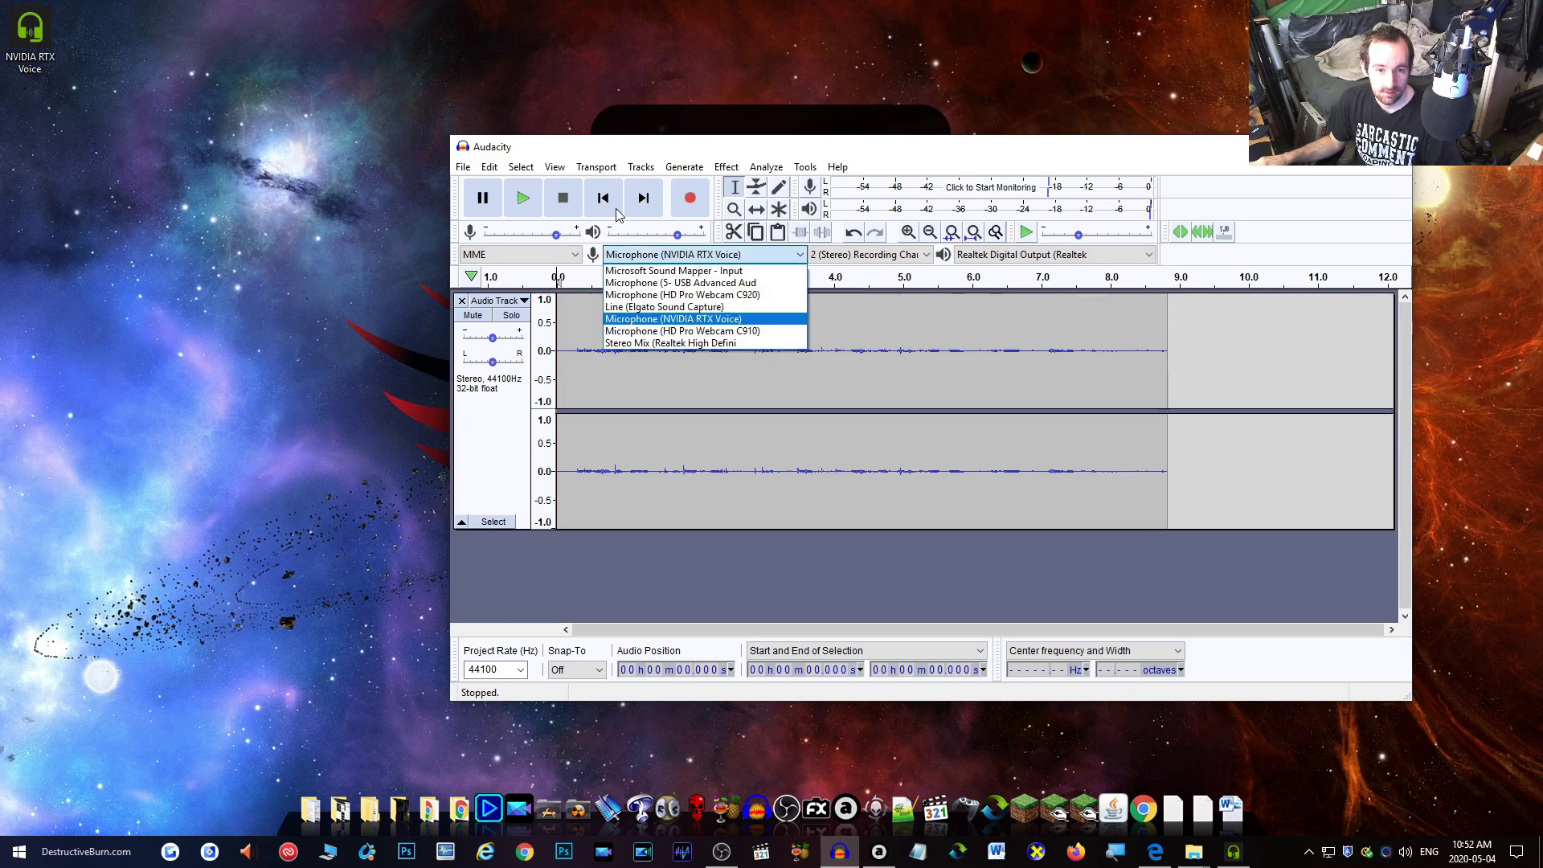
left_click(691, 199)
left_click(693, 200)
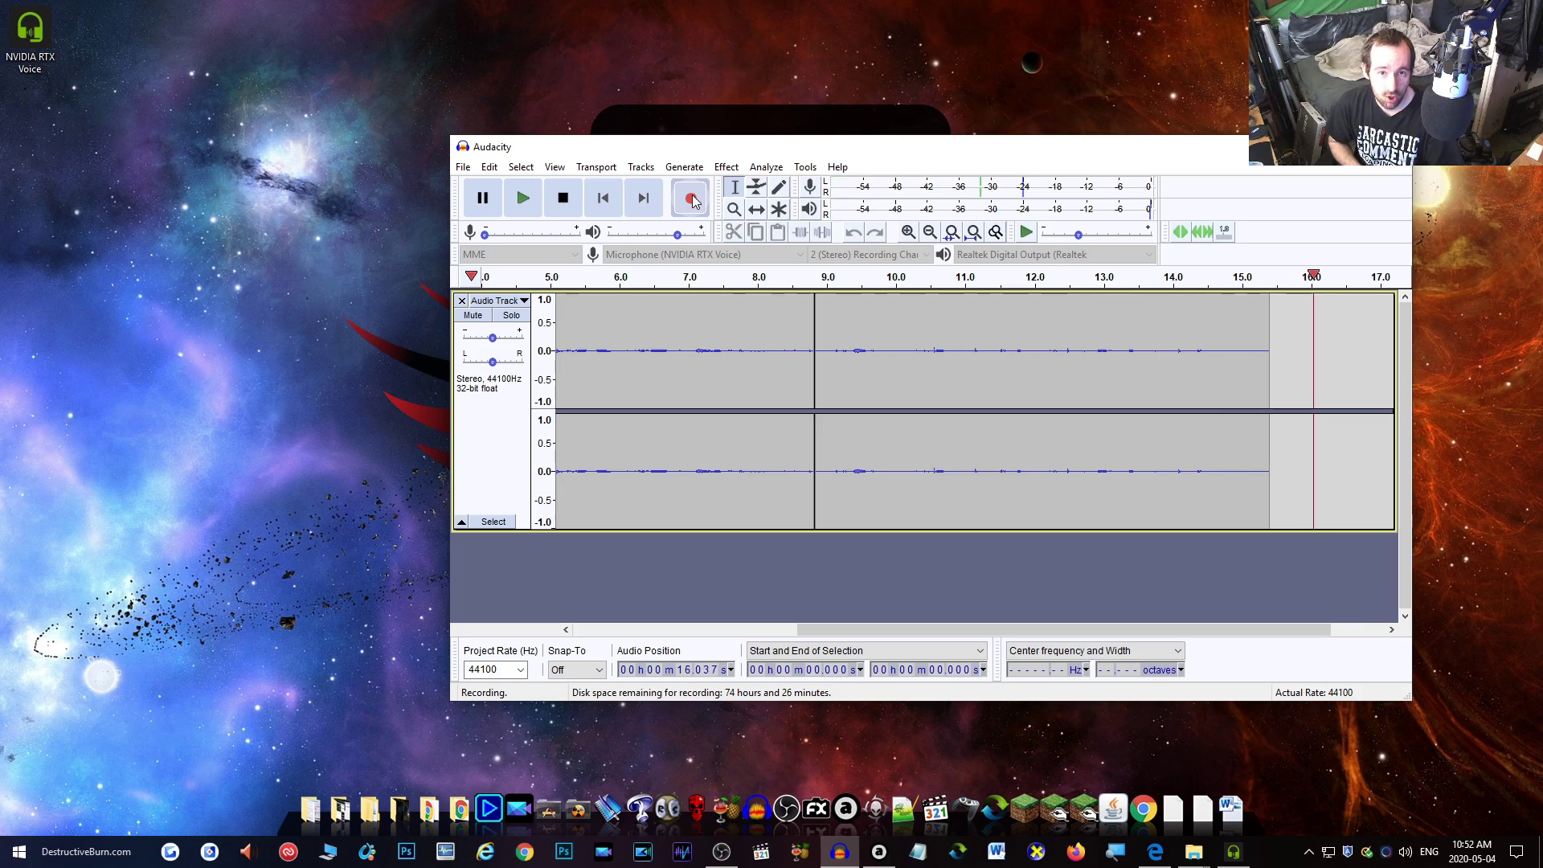
left_click(563, 197)
Select the entire second recording and amplify it by 19.161 dB
left_click(794, 324)
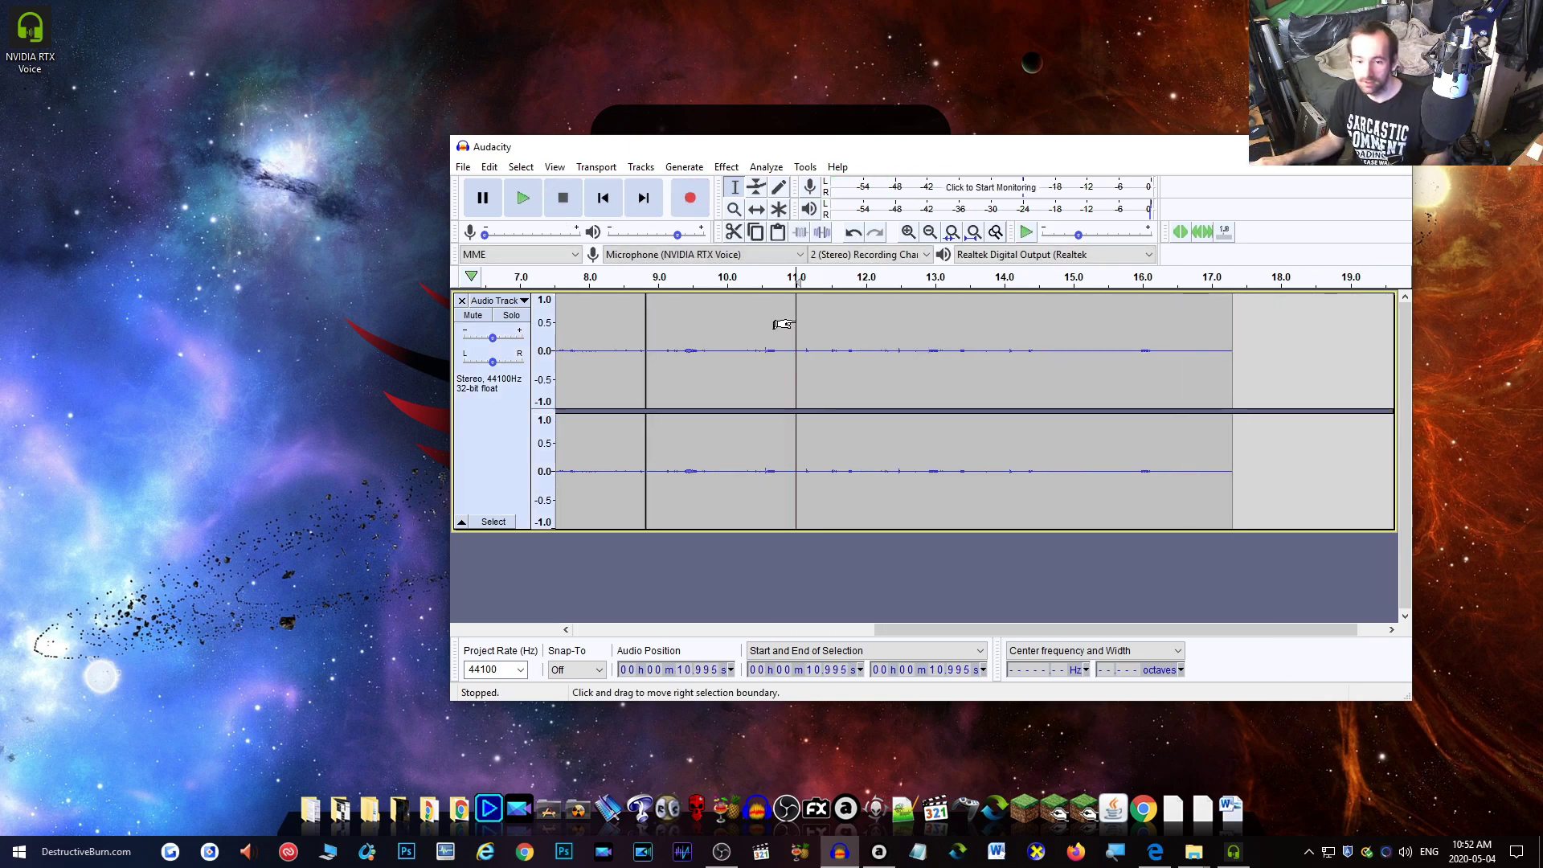
key("ctrl+a")
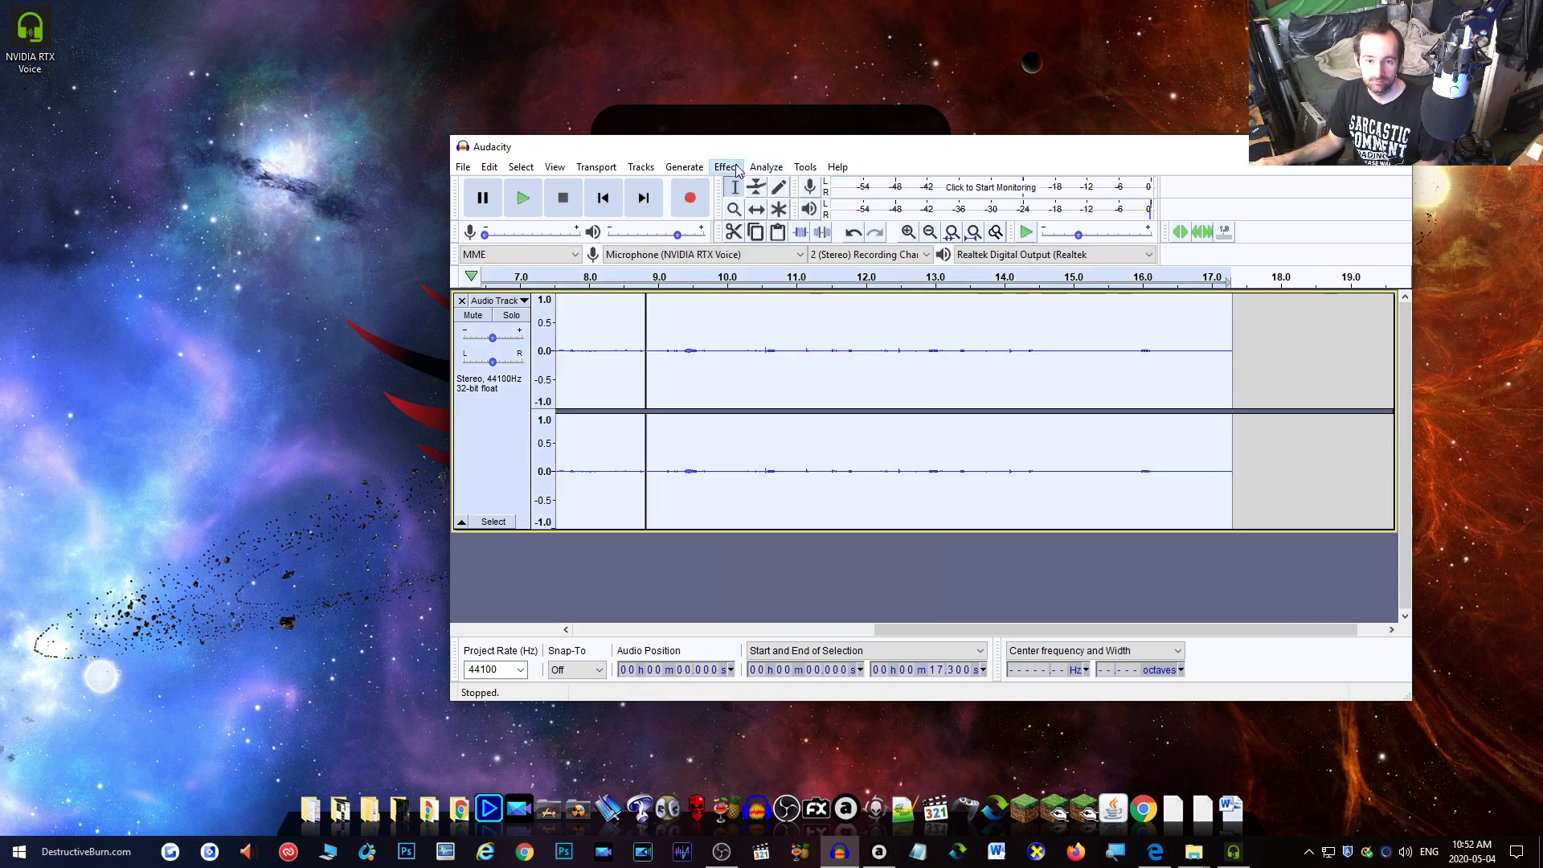
left_click(726, 168)
left_click(763, 107)
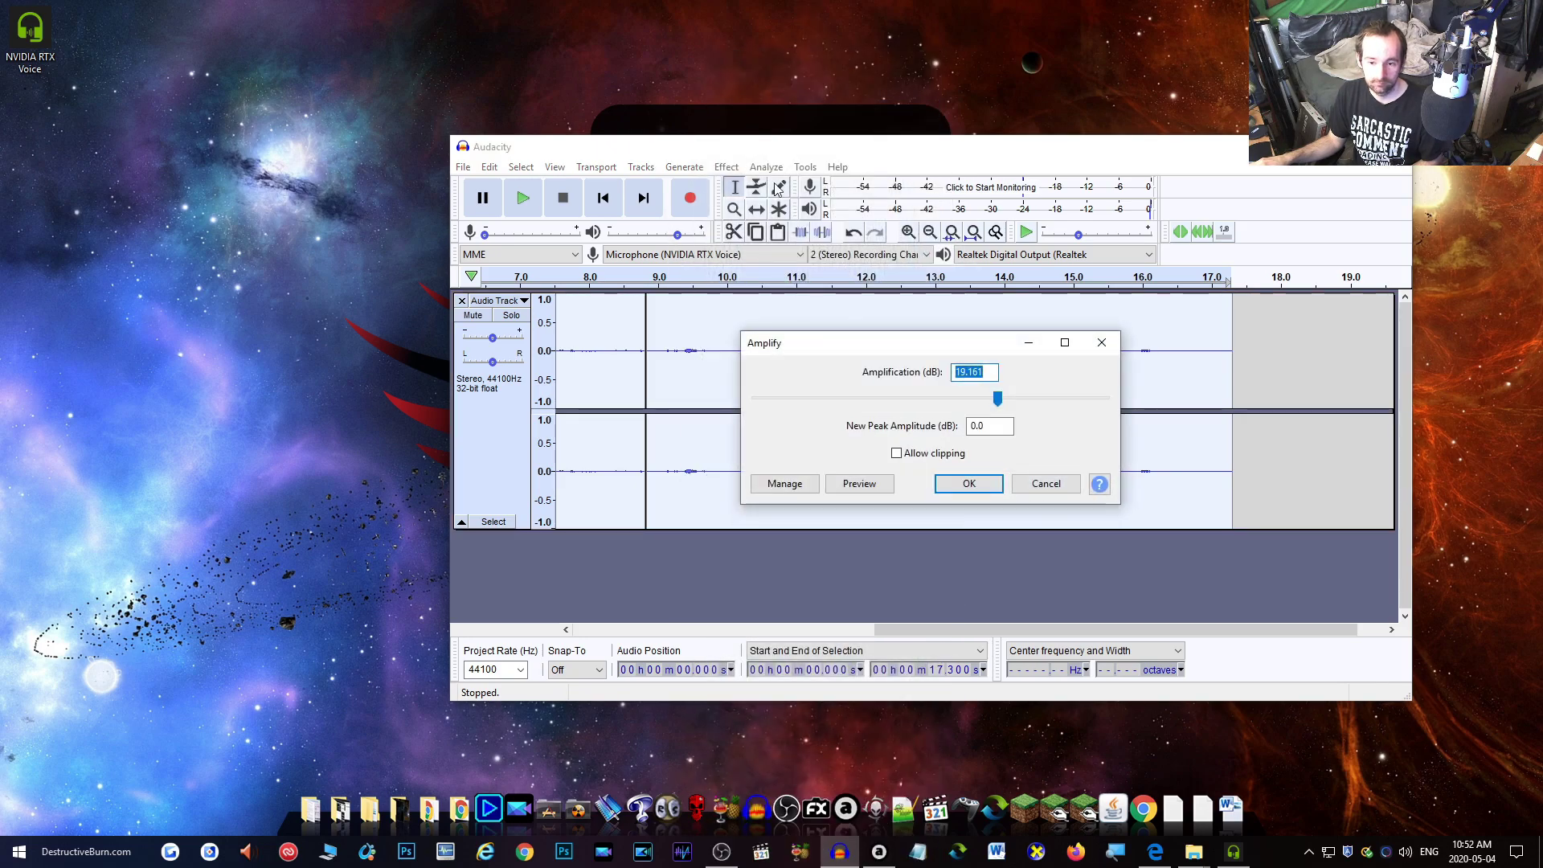
left_click(970, 483)
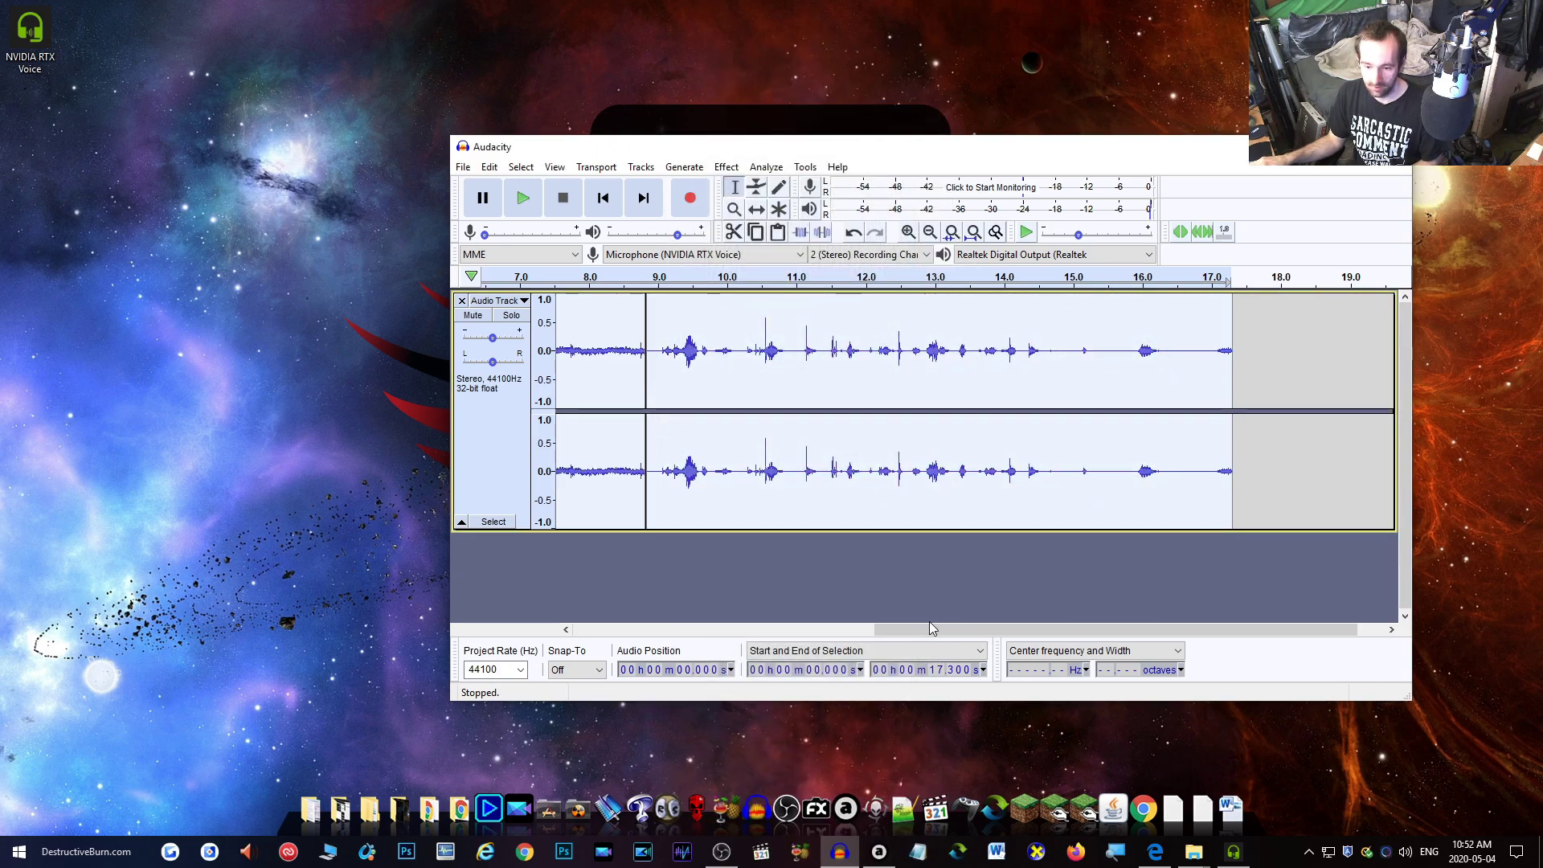
Play the amplified comparison recording from its start
left_click_drag(914, 630, 309, 686)
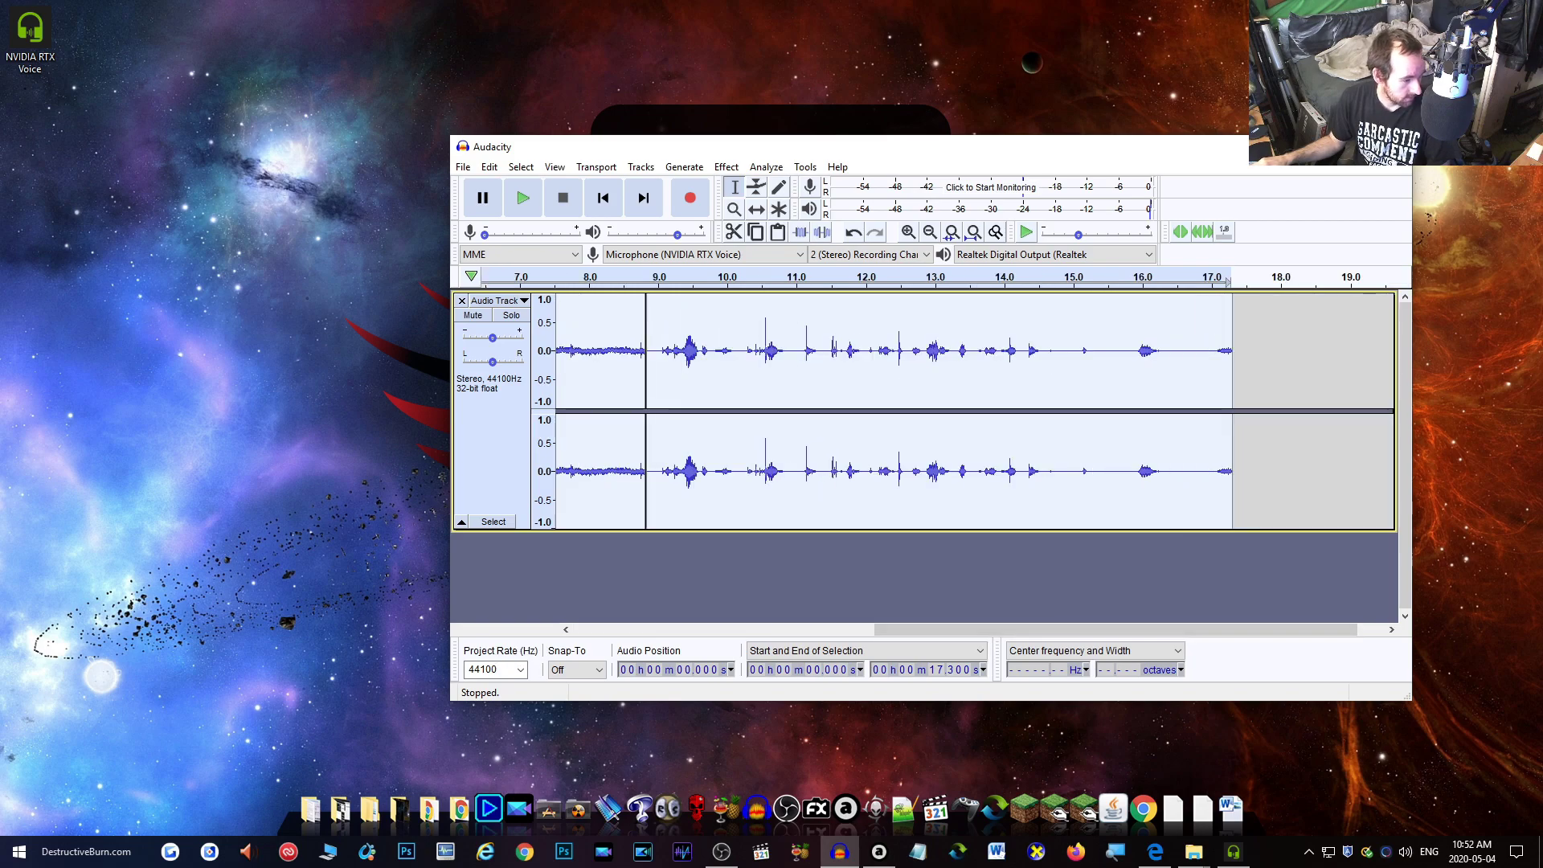
key("alt+Tab")
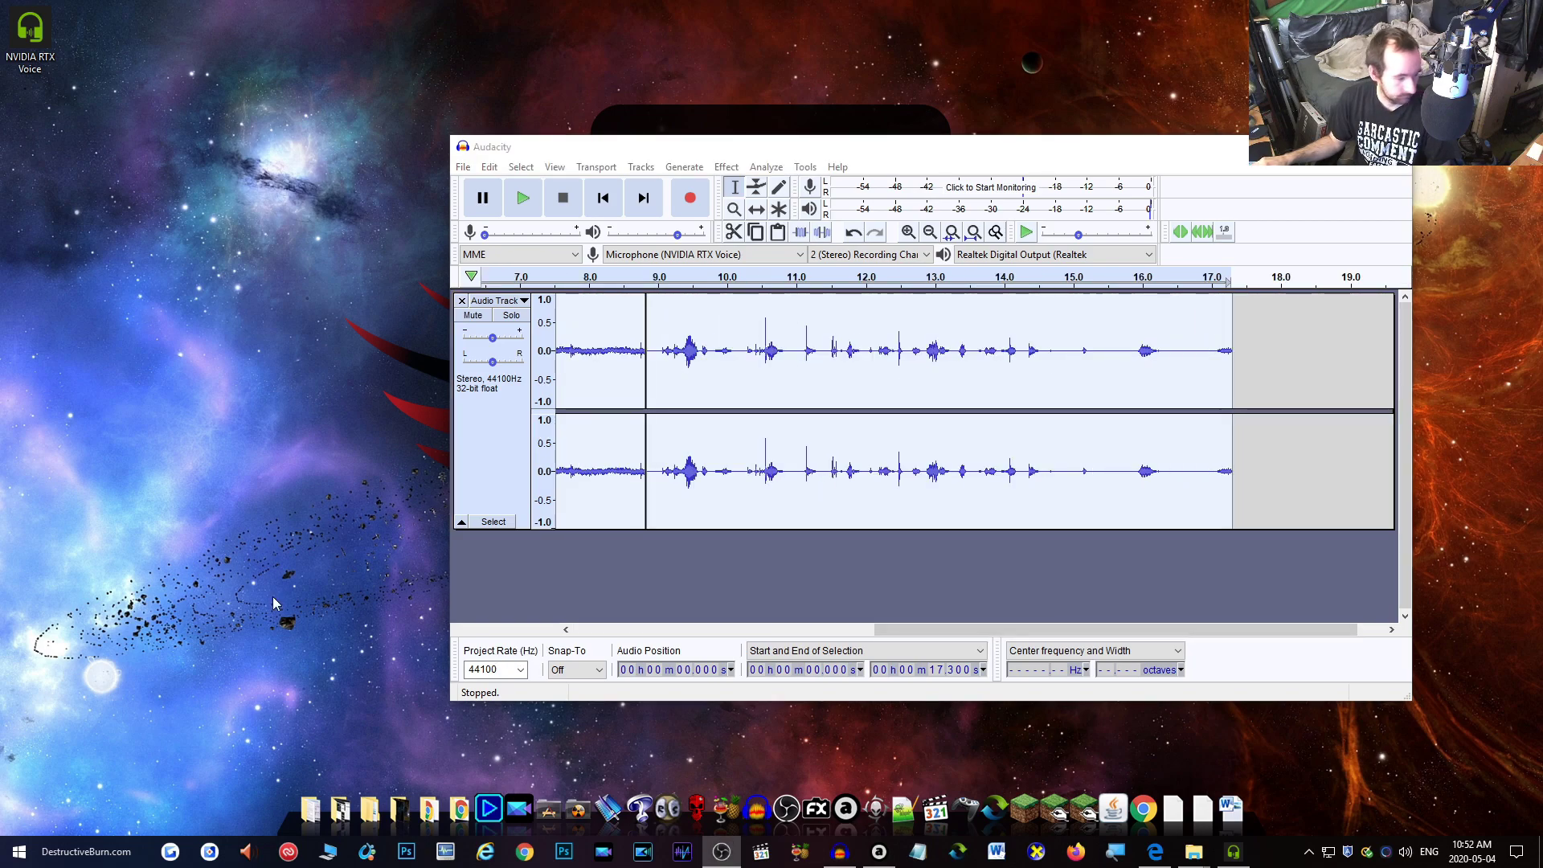
left_click(603, 197)
left_click(525, 207)
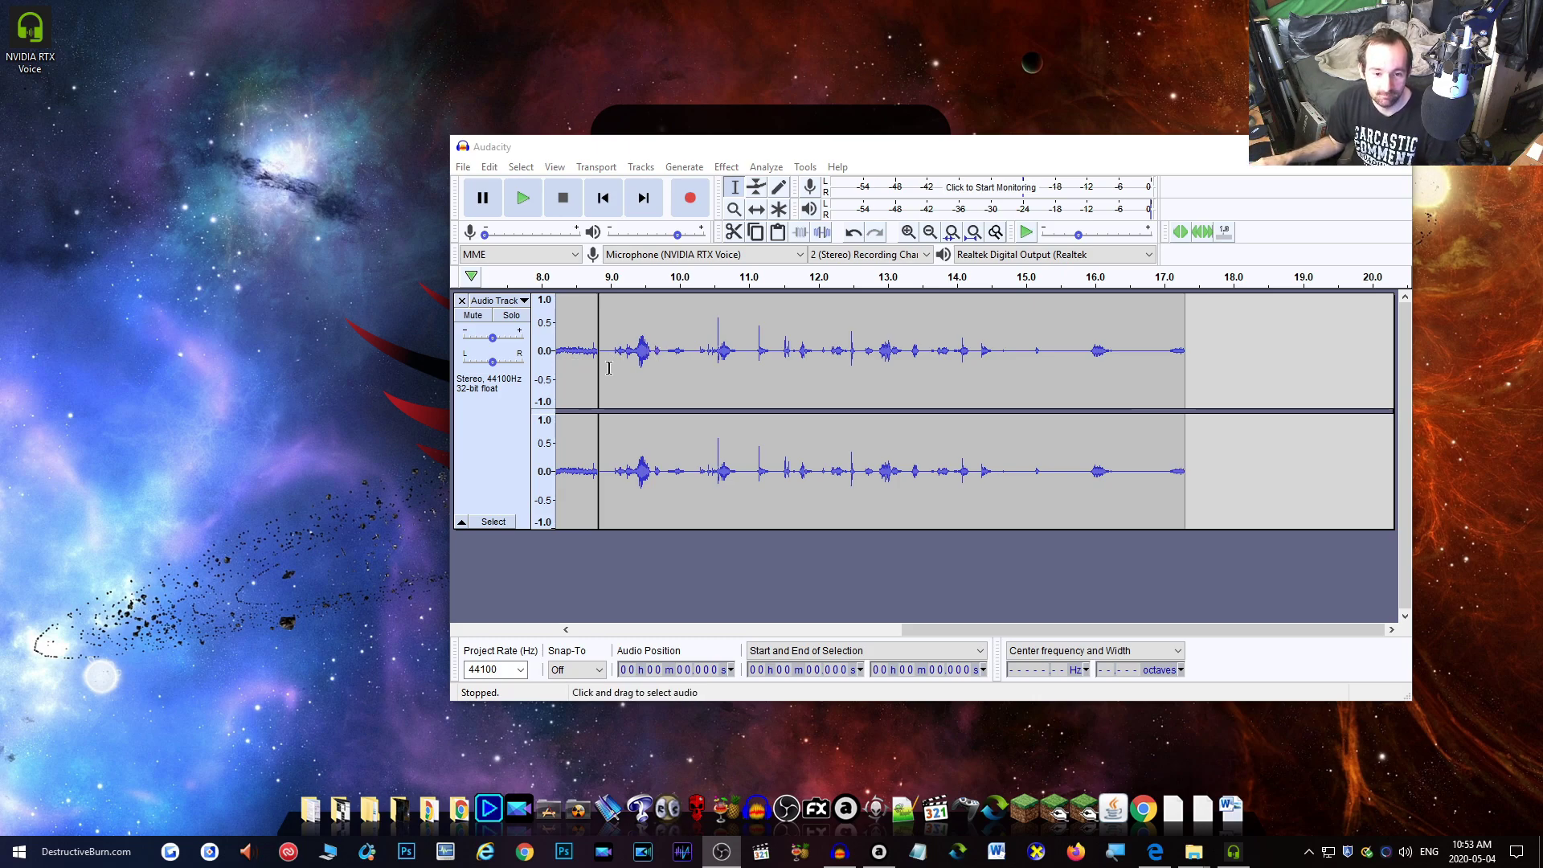
Compare the waveform before and after the clip boundary near 9 seconds to judge the background noise removal
left_click(609, 368)
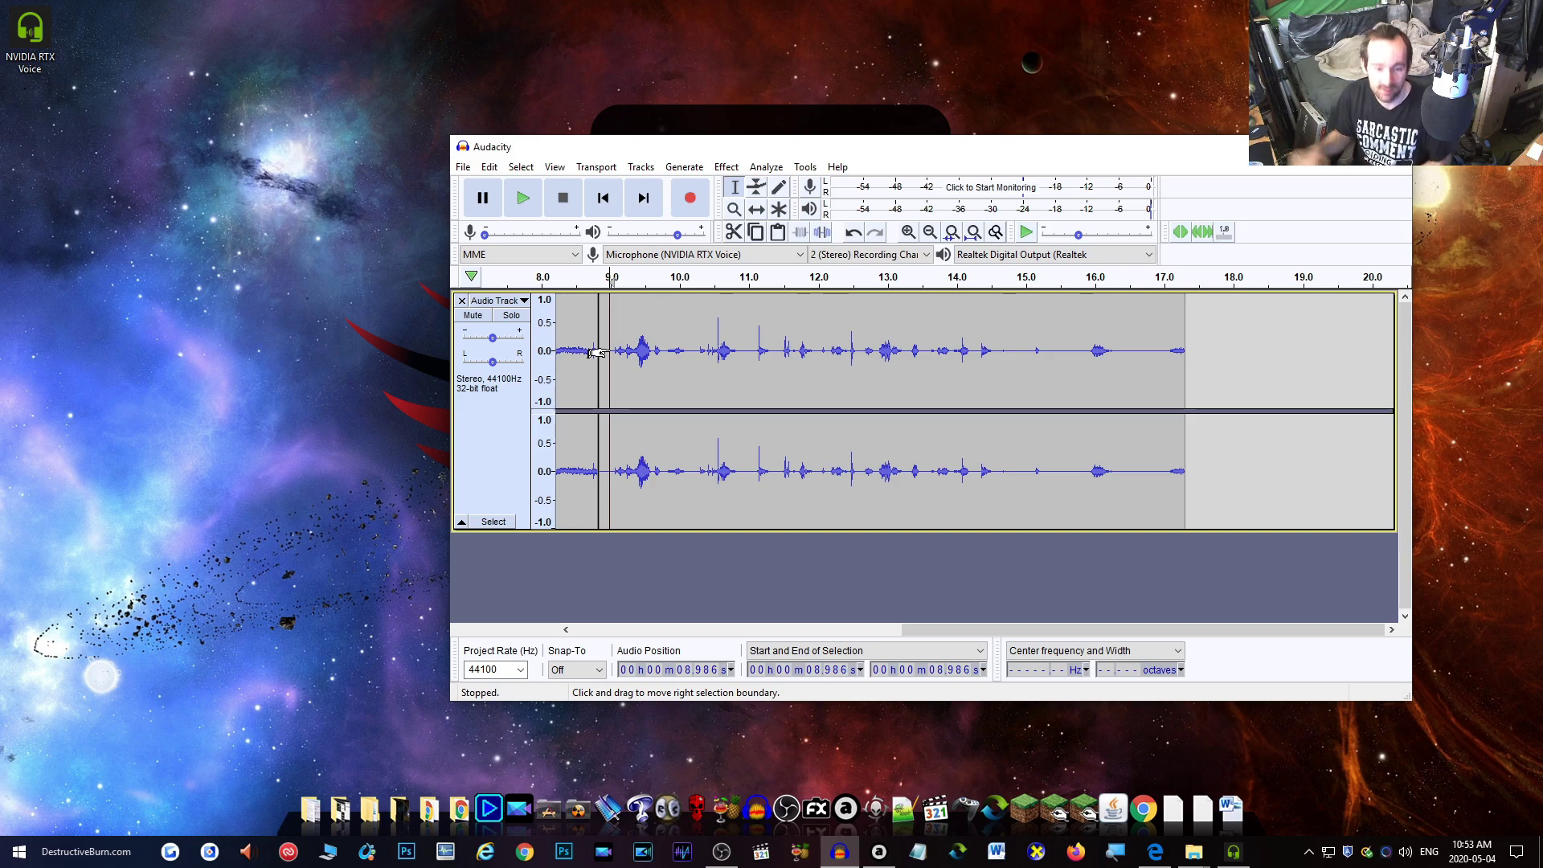
left_click(592, 628)
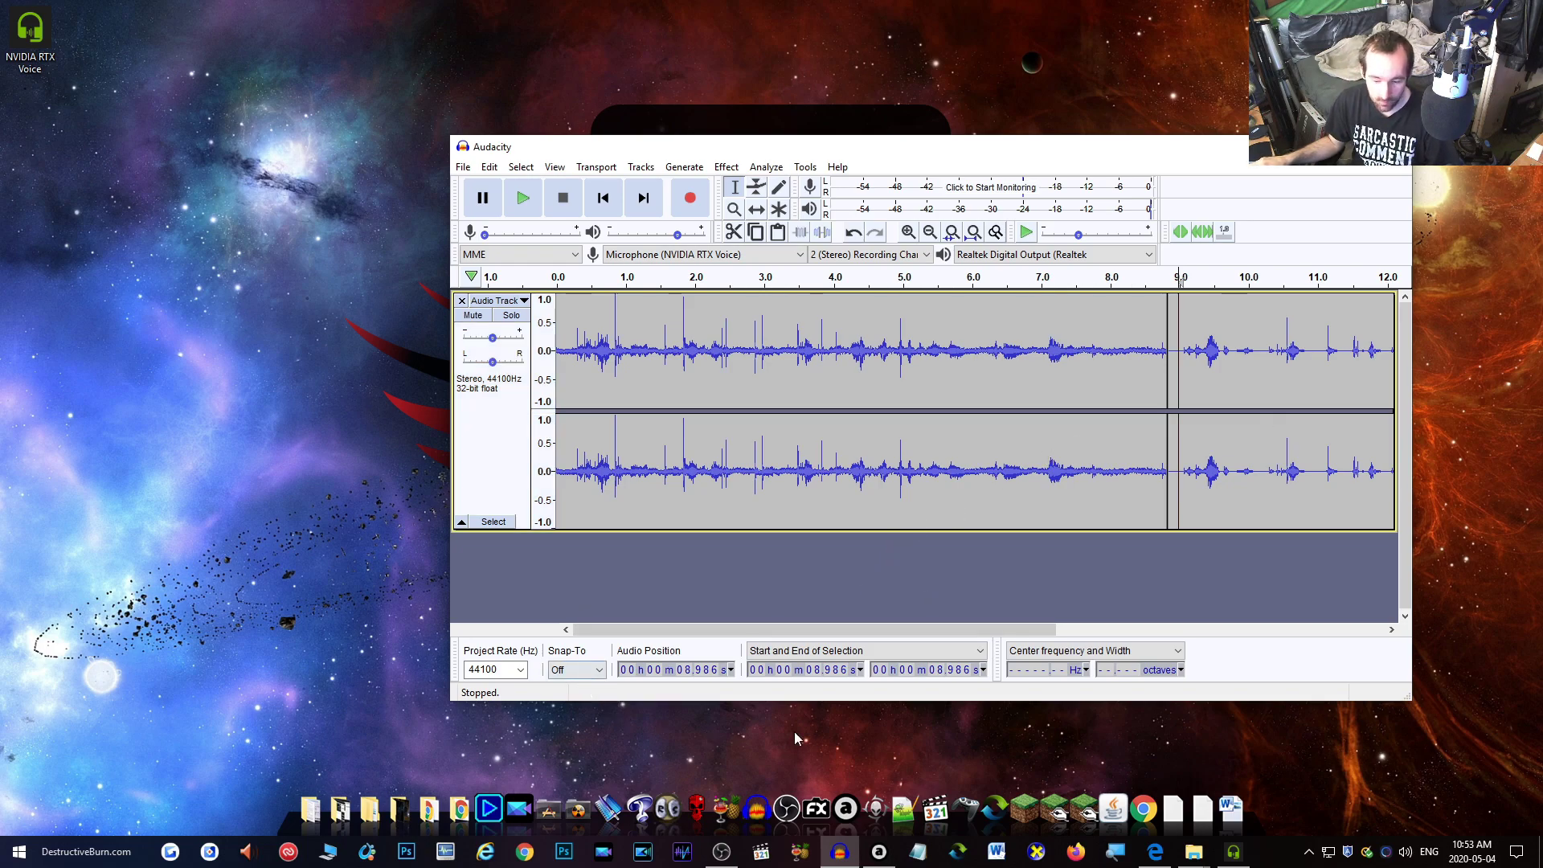
left_click(1197, 855)
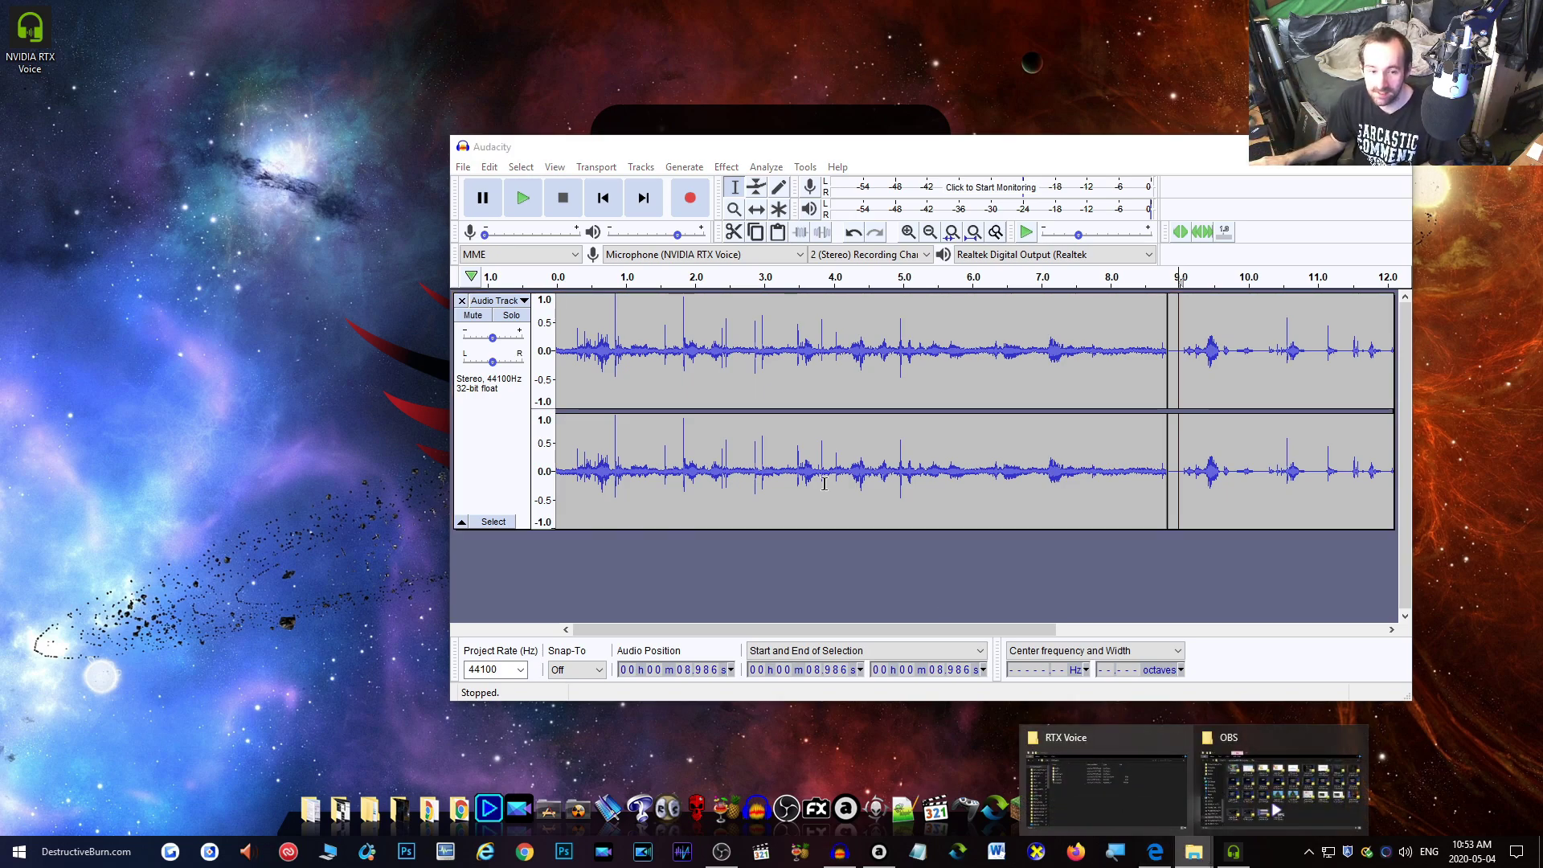
Replace the track with a new voice recording from Microphone (5- USB Advanced Aud), raising the recording volume while it runs
left_click(464, 302)
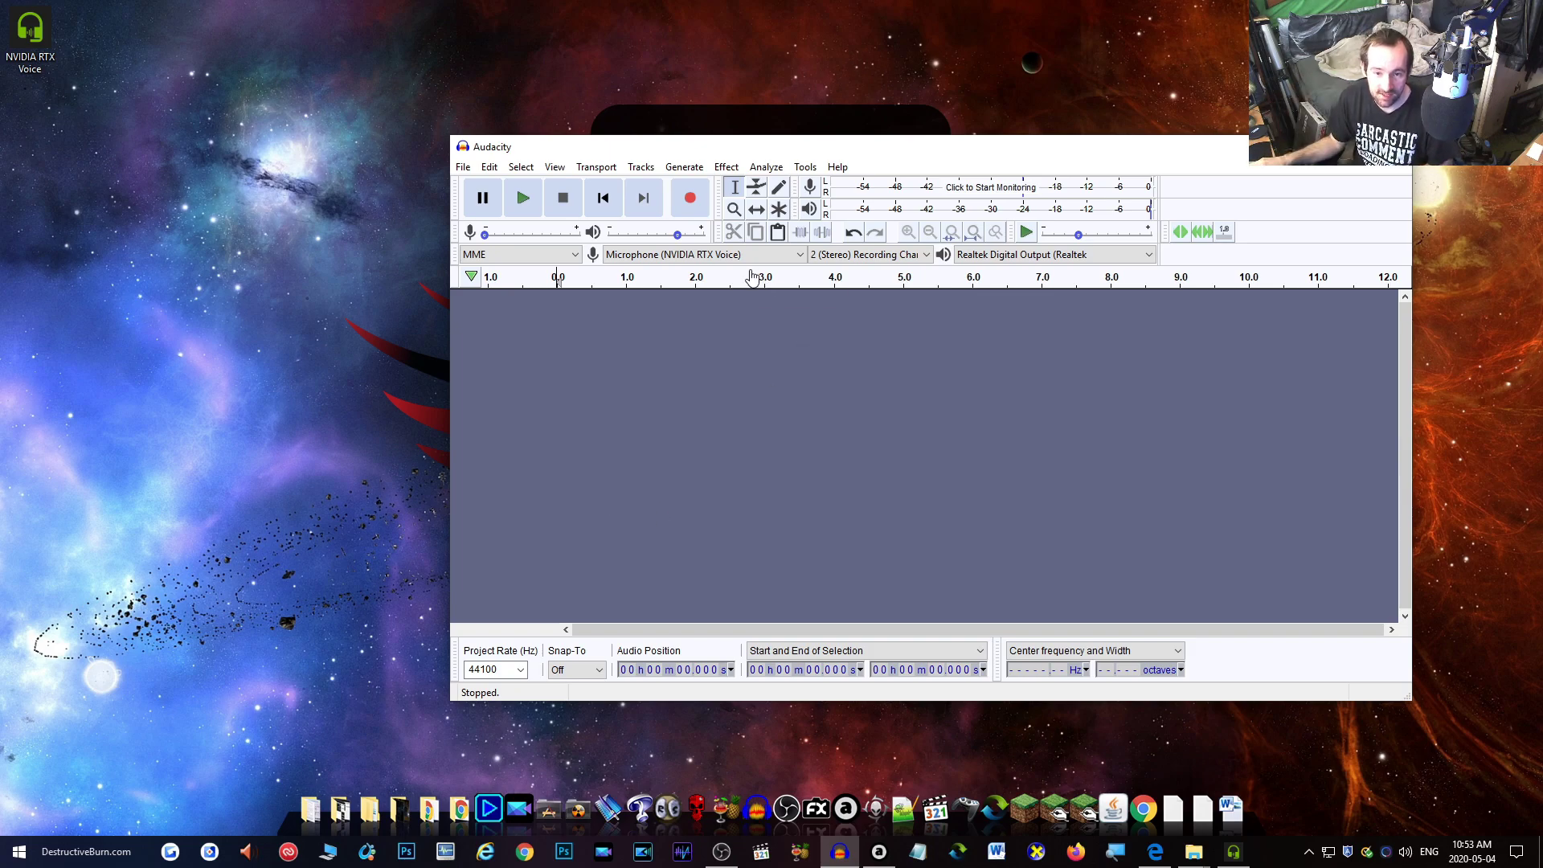
left_click(706, 256)
left_click(702, 283)
left_click(690, 199)
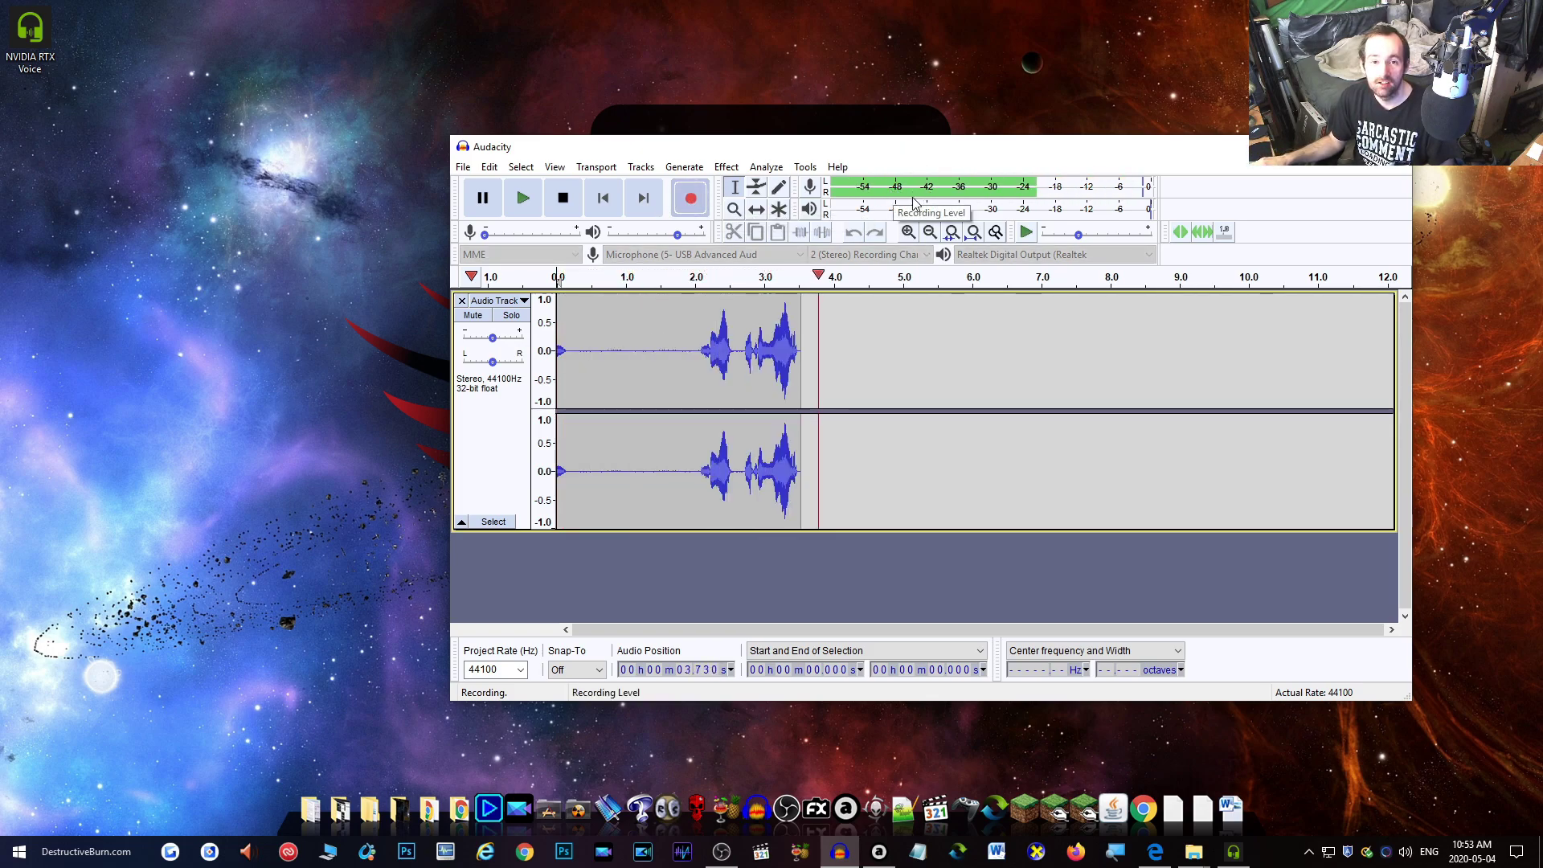
left_click_drag(485, 234, 556, 234)
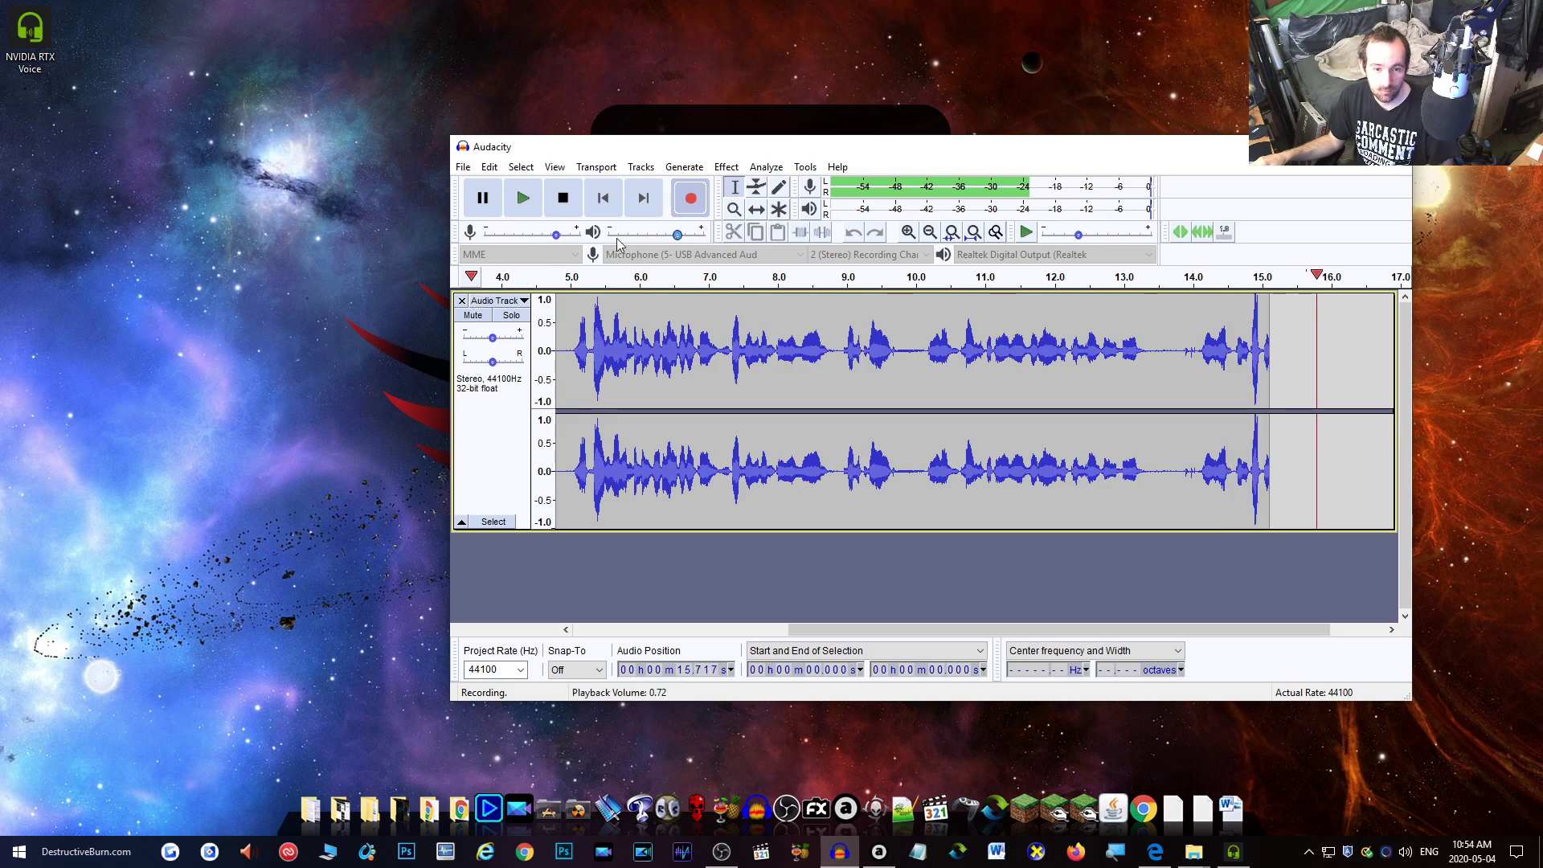
left_click(561, 198)
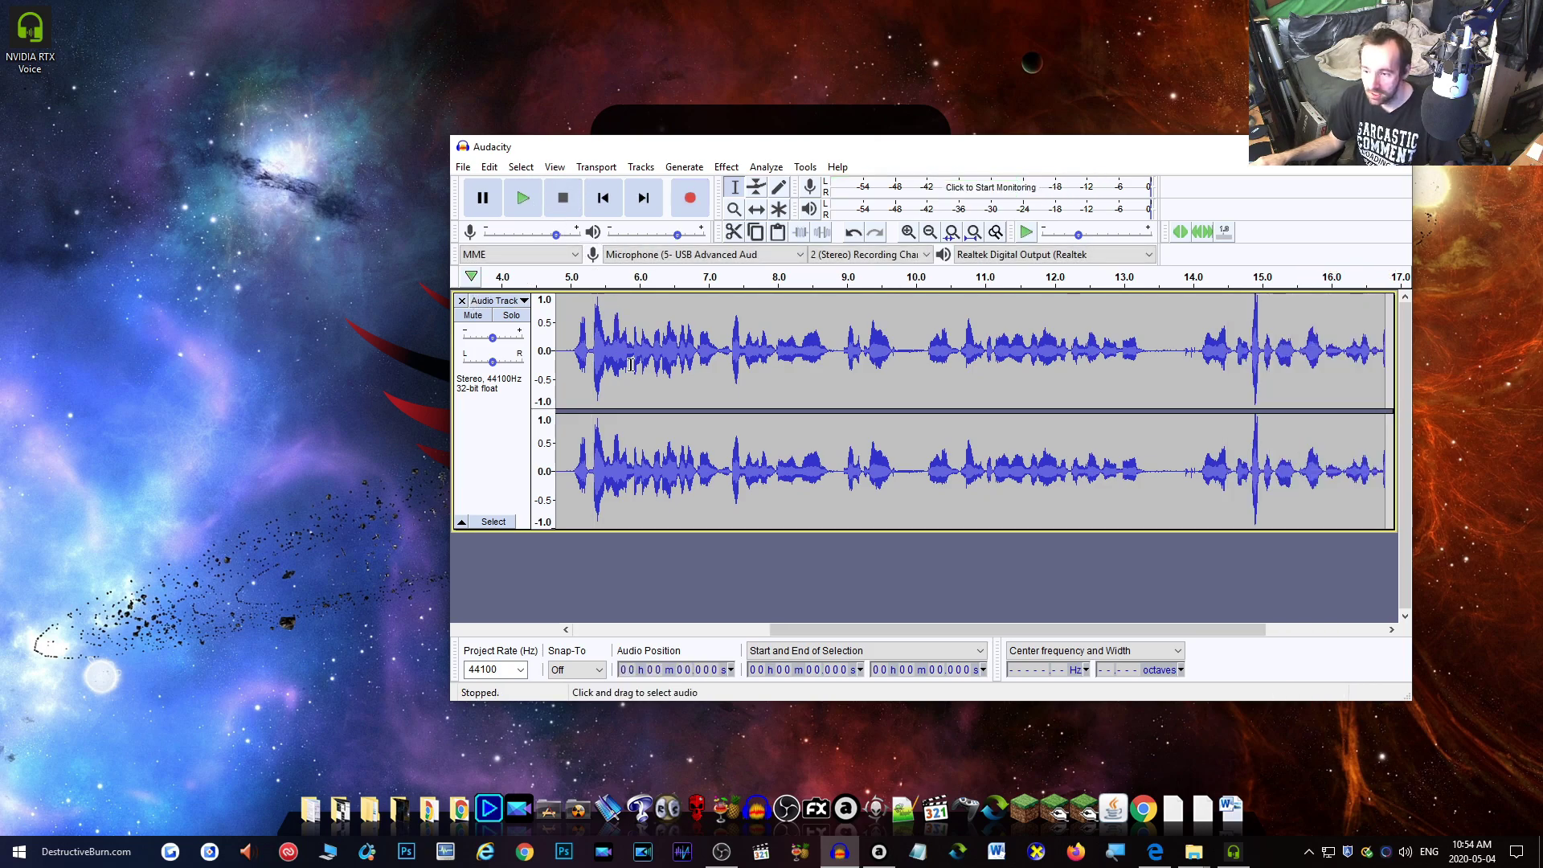
Switch to NVIDIA RTX Voice and review its input device, output device and noise suppression settings
left_click(1234, 852)
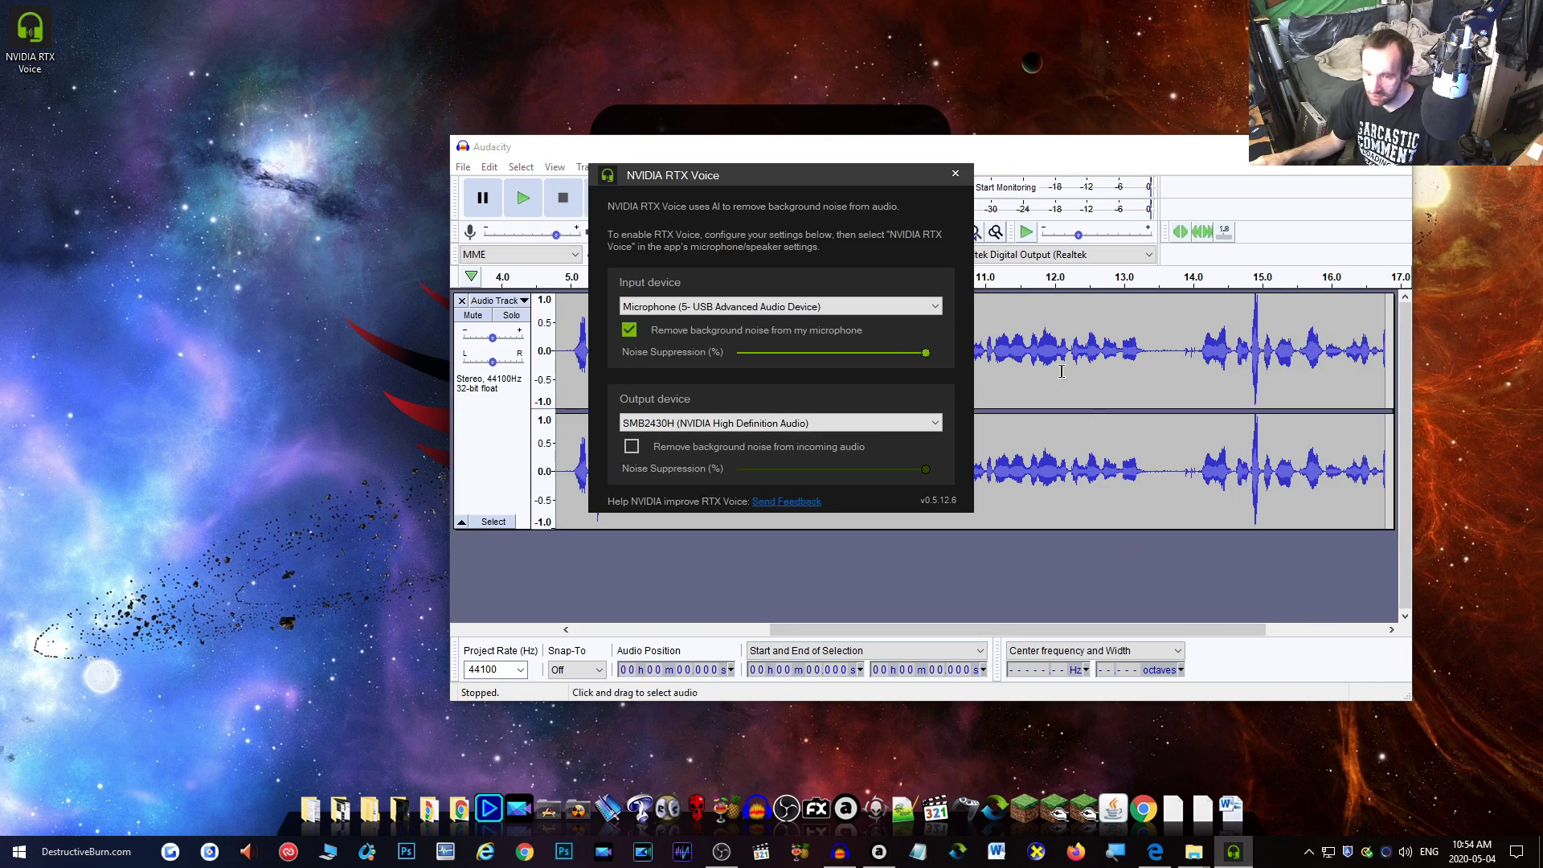
left_click_drag(750, 171, 715, 191)
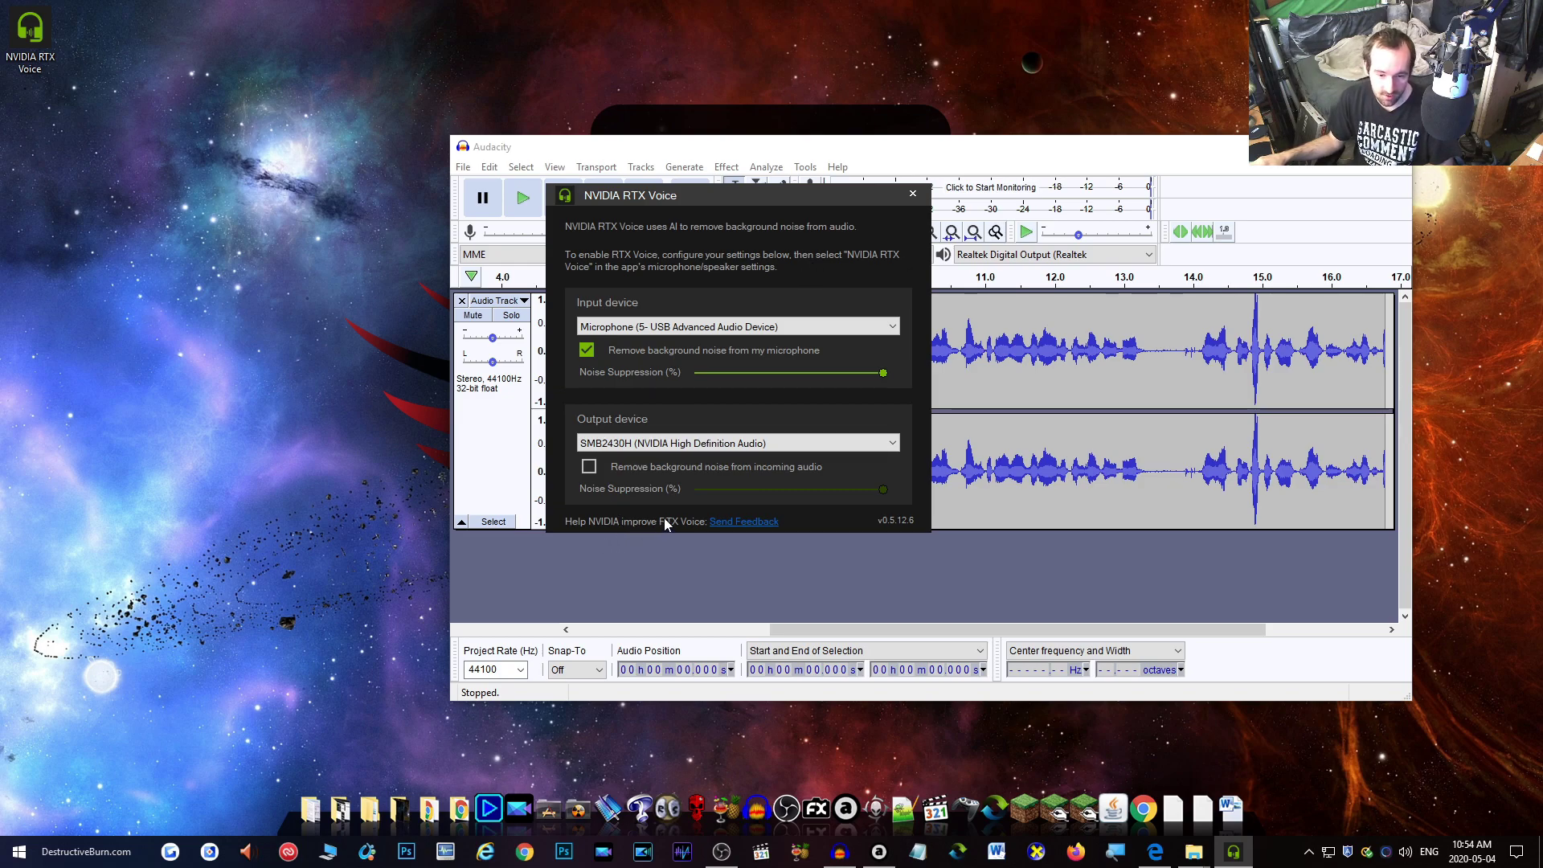
left_click_drag(776, 196, 859, 212)
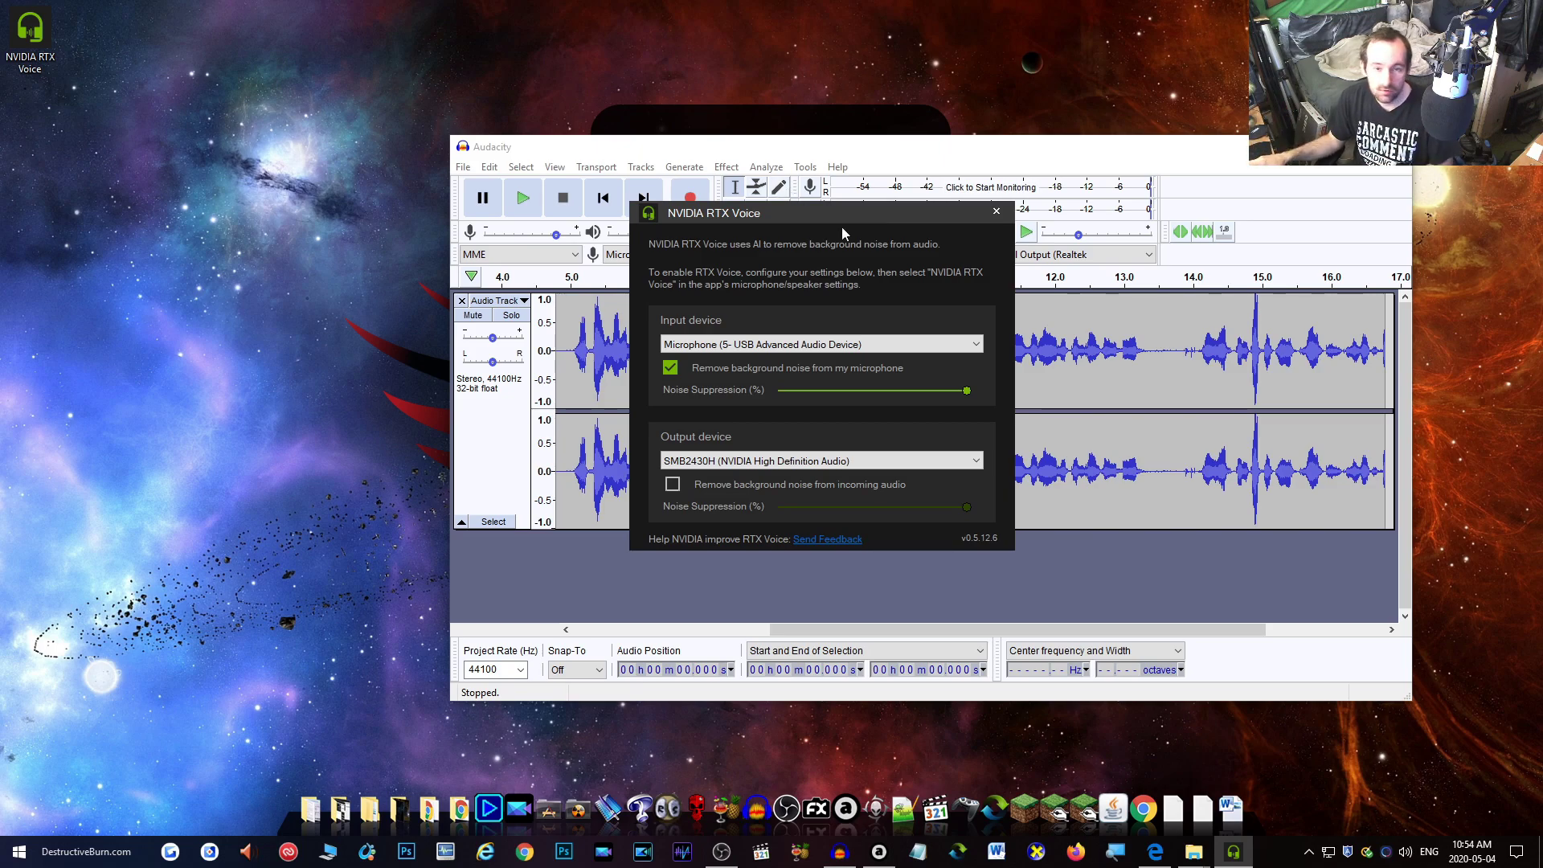